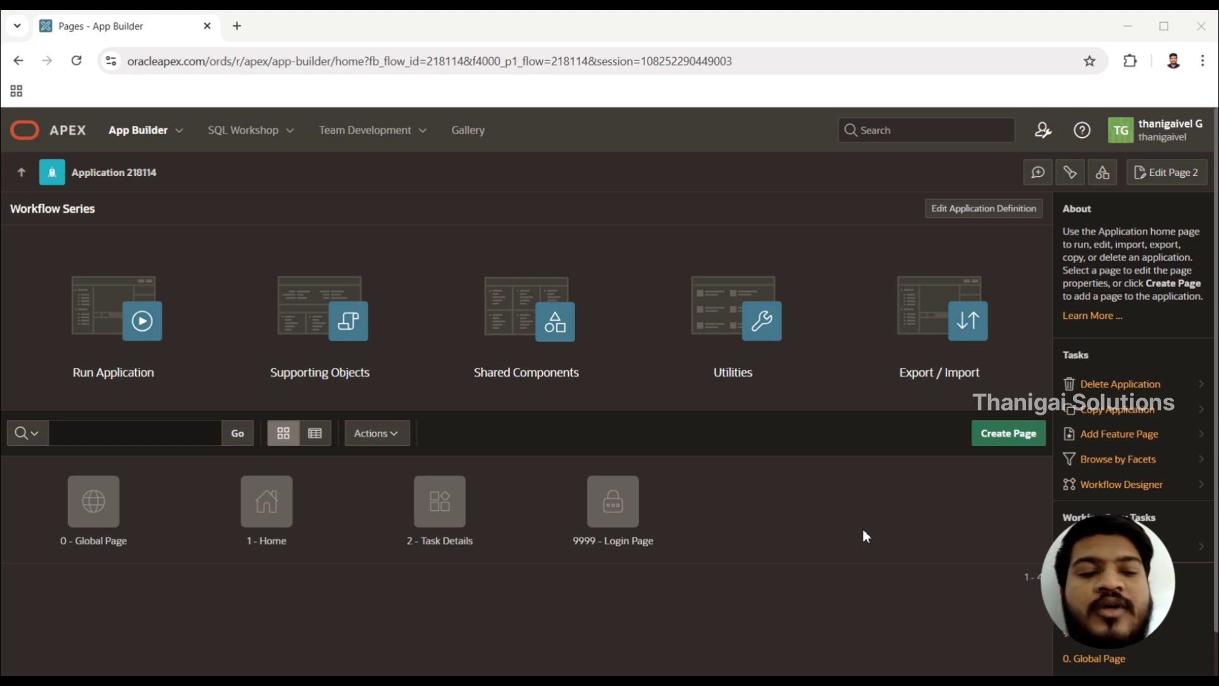
# - Create a new workflow from the Workflows page in the application's Shared Components
pyautogui.click(864, 535)
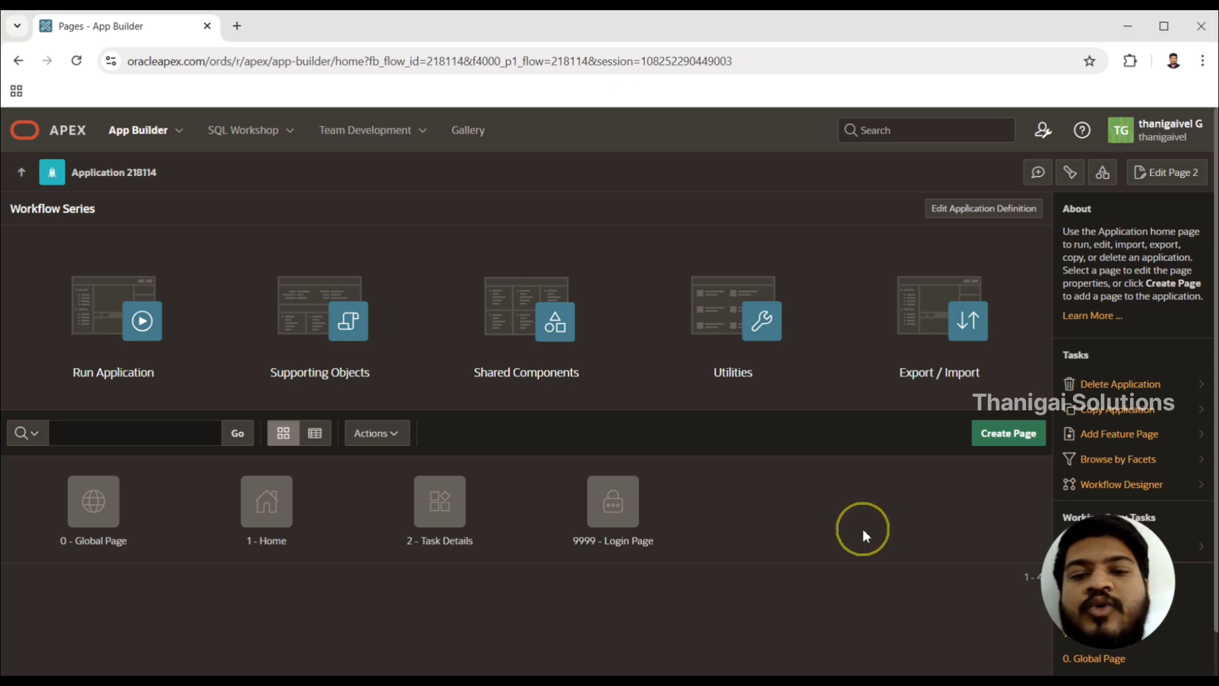
pyautogui.click(530, 330)
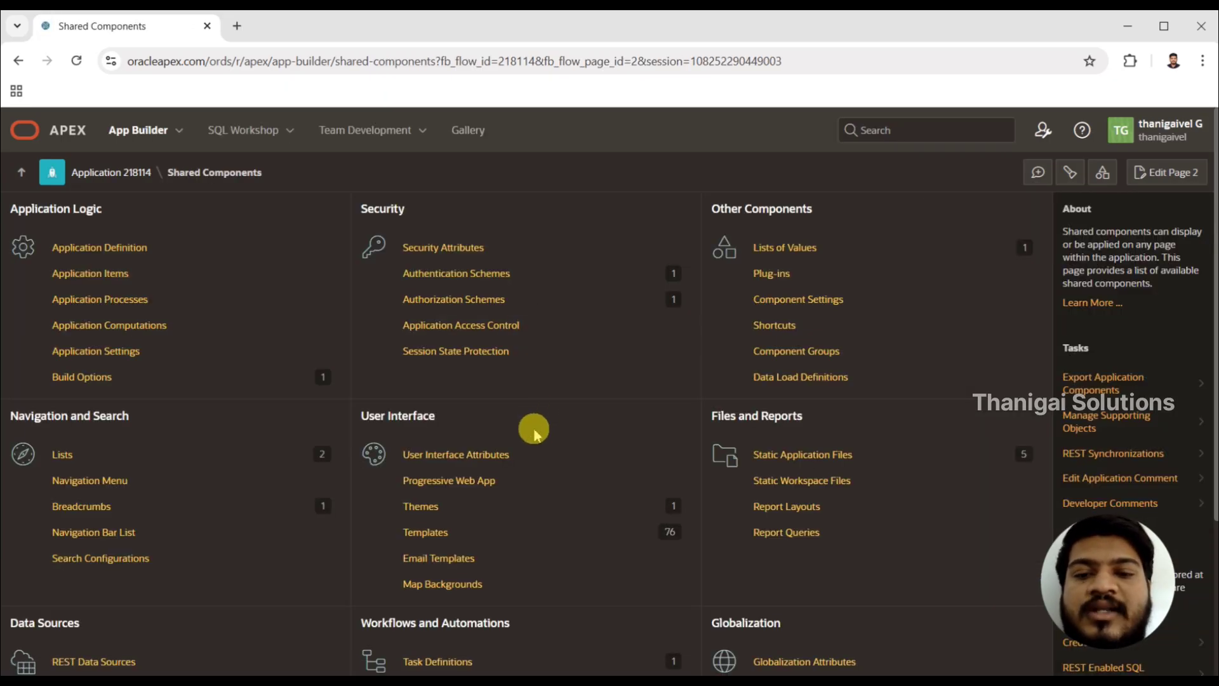
pyautogui.scroll(-3, 537, 432)
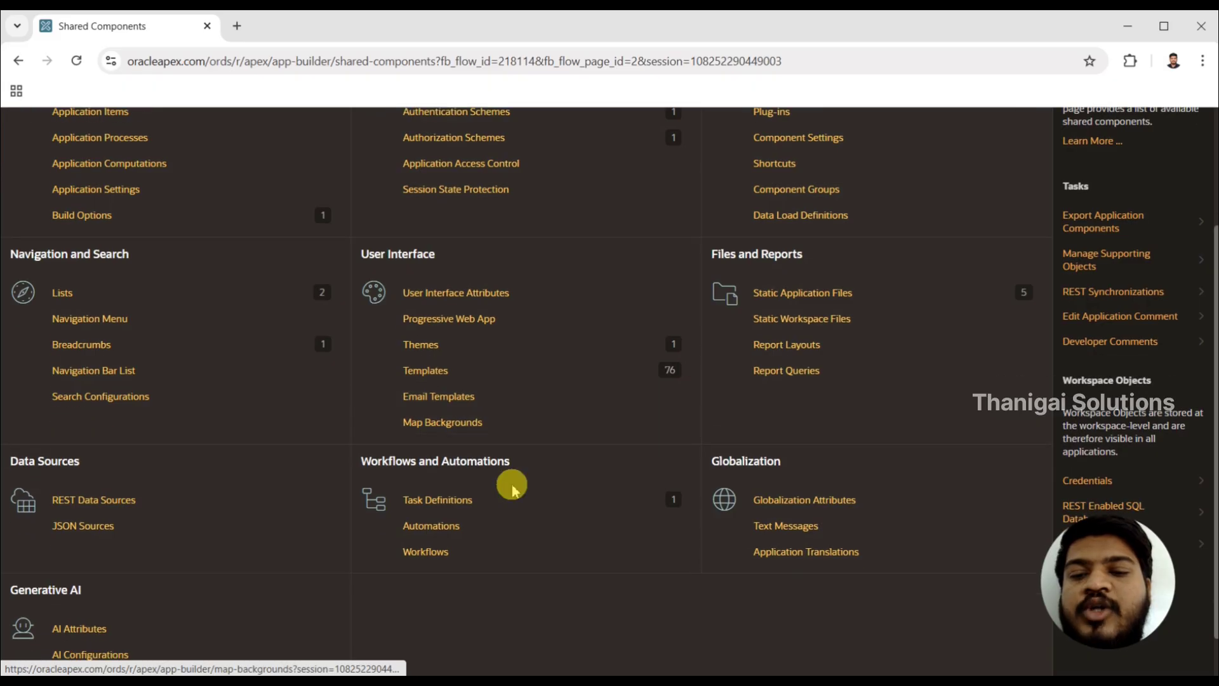
pyautogui.click(434, 557)
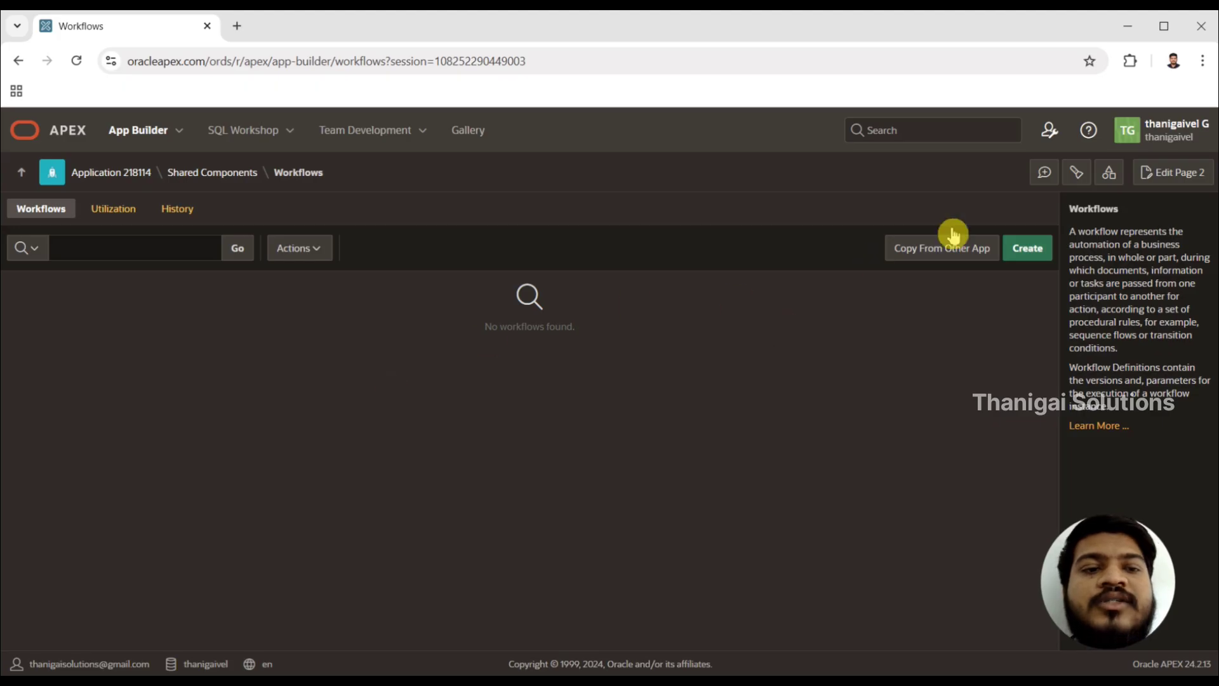
pyautogui.click(1029, 252)
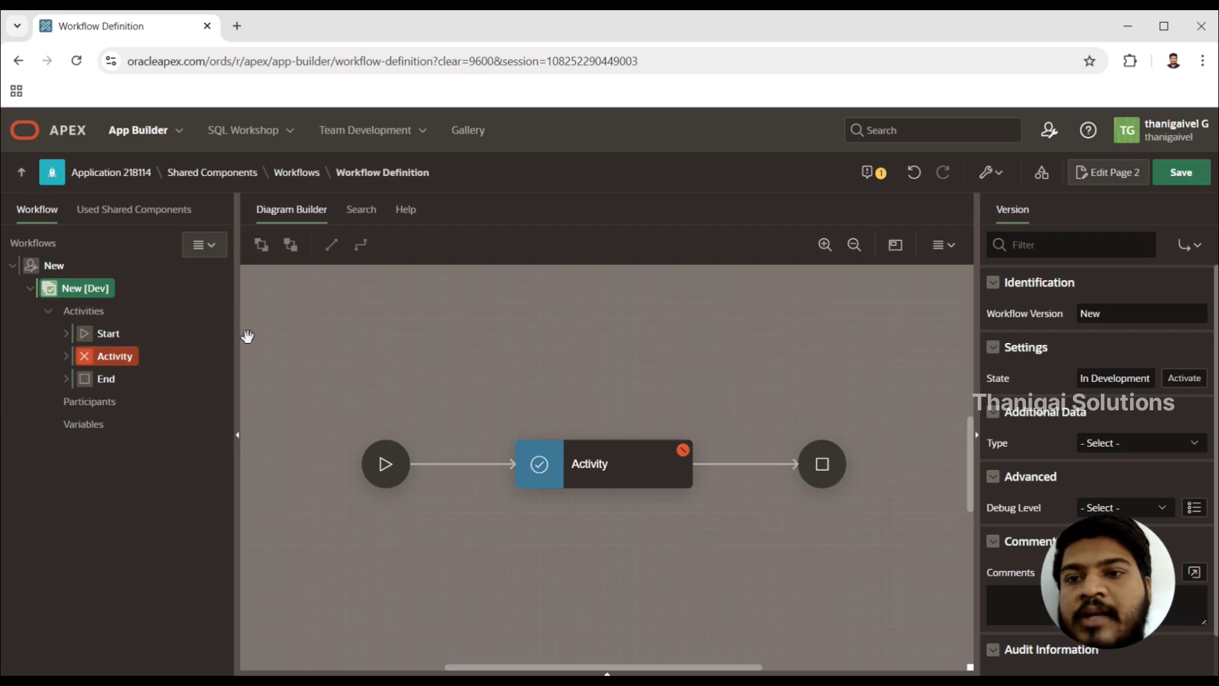
# - Set both the name and the title of the new workflow to Leave Request
pyautogui.click(54, 268)
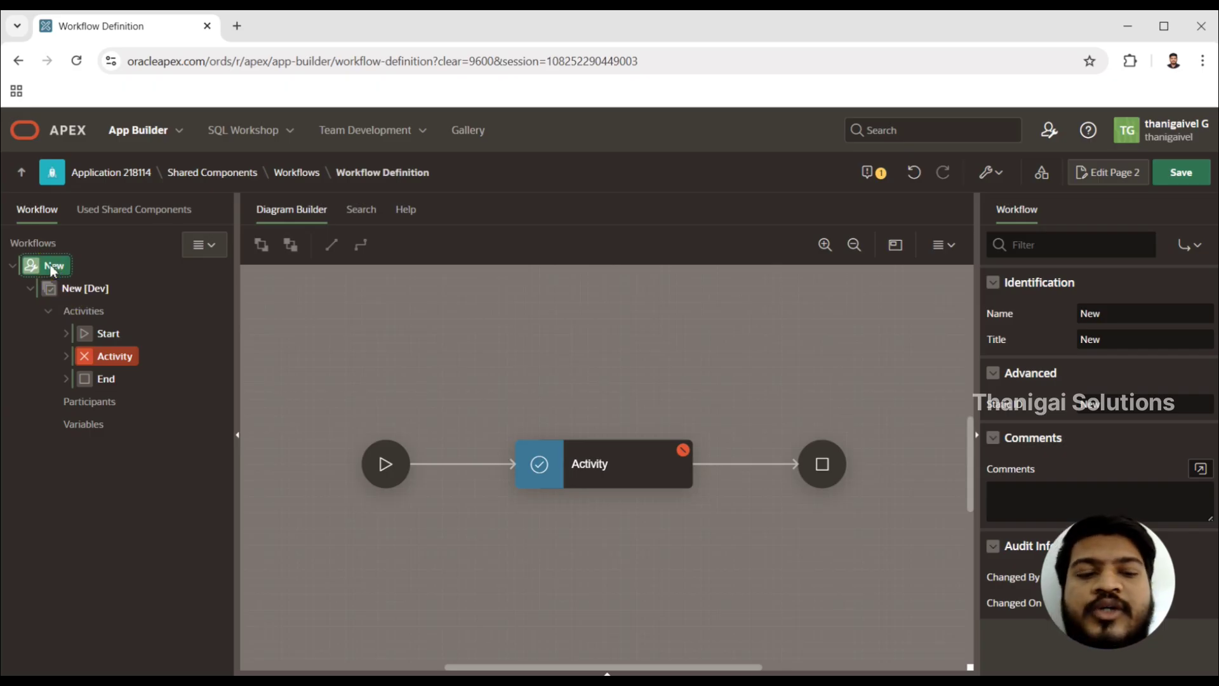
pyautogui.doubleClick(1103, 322)
pyautogui.write('Leae')
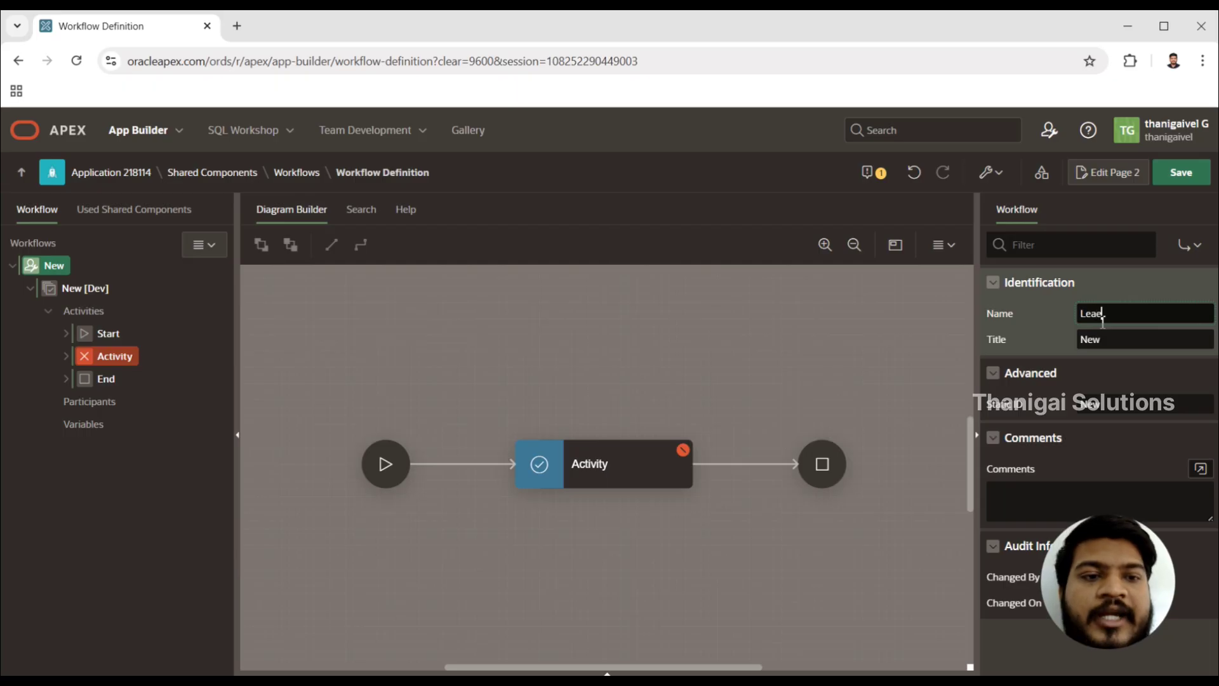
pyautogui.press('BackSpace')
pyautogui.write('ve Requet')
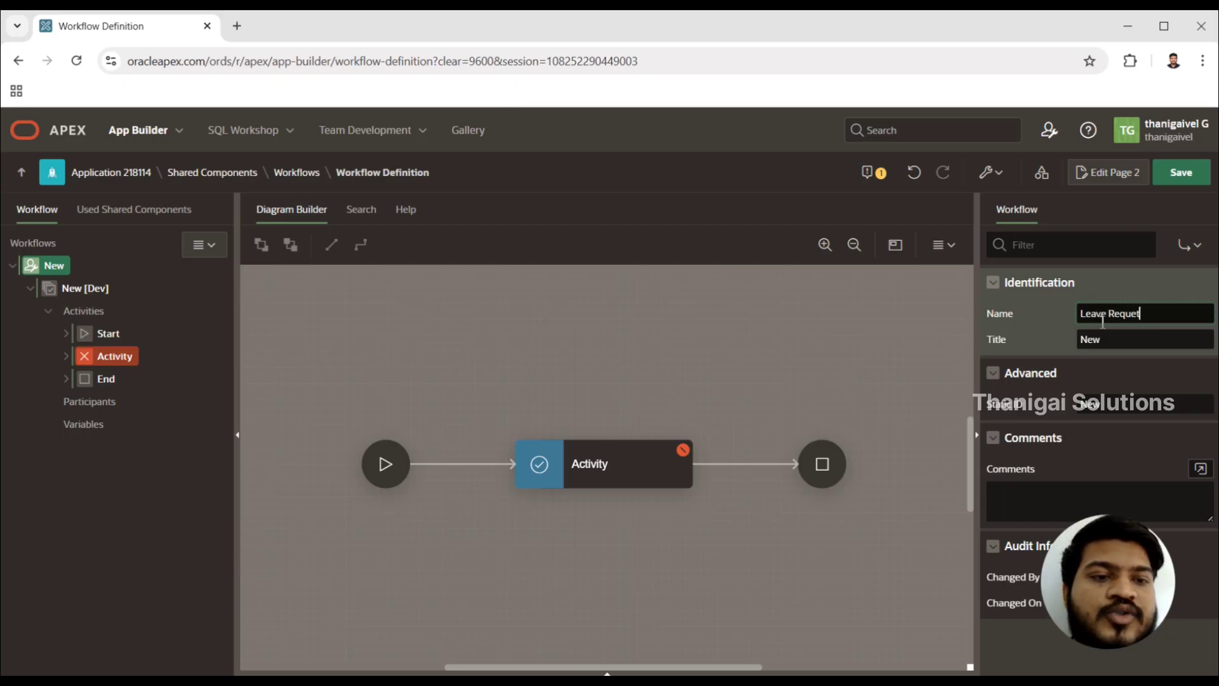
pyautogui.press('BackSpace')
pyautogui.write('st')
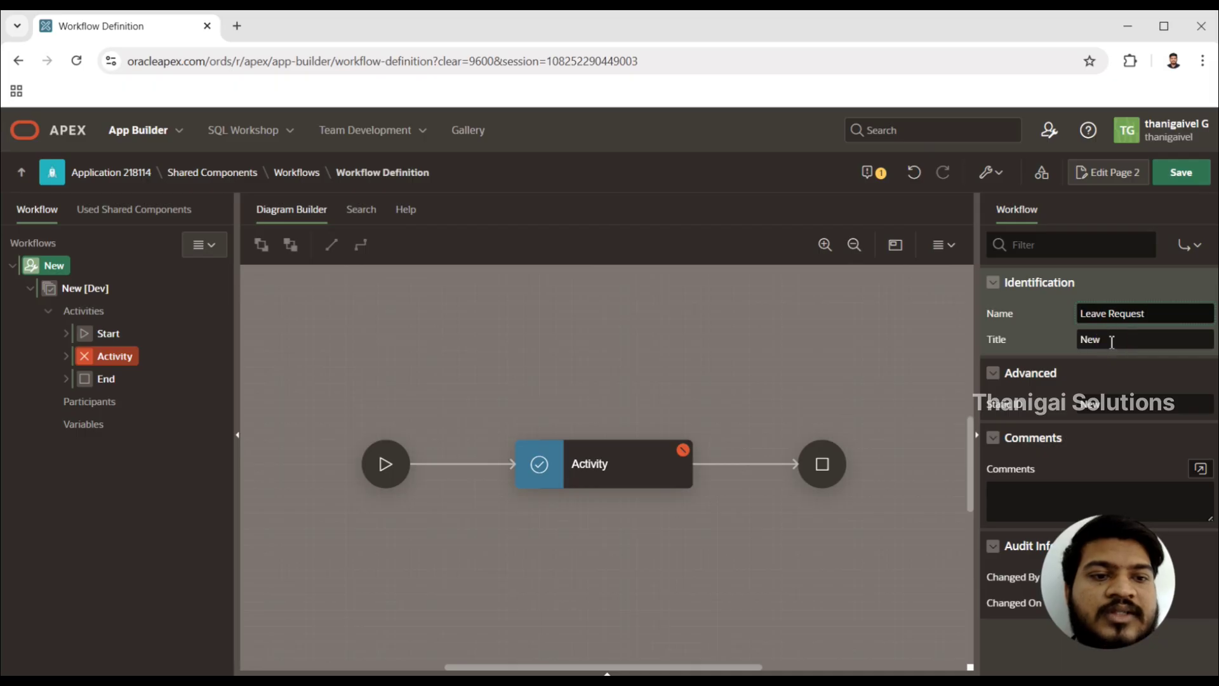
pyautogui.doubleClick(1113, 342)
pyautogui.write('Lea')
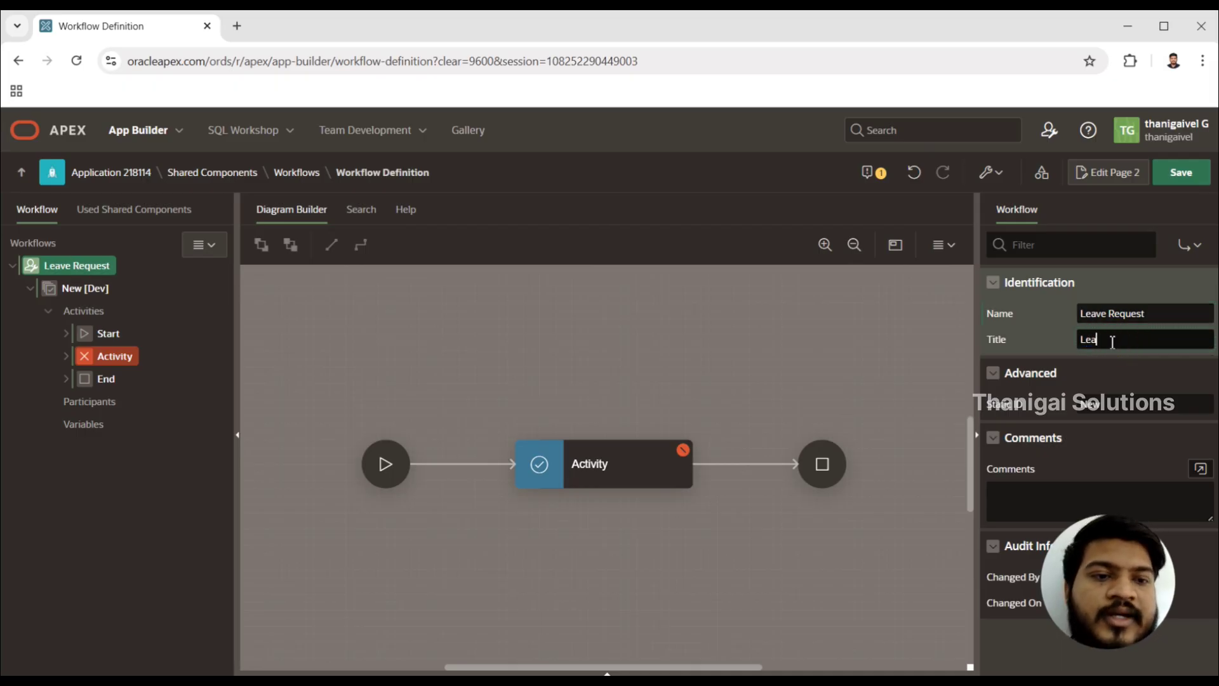
pyautogui.write('ve Request')
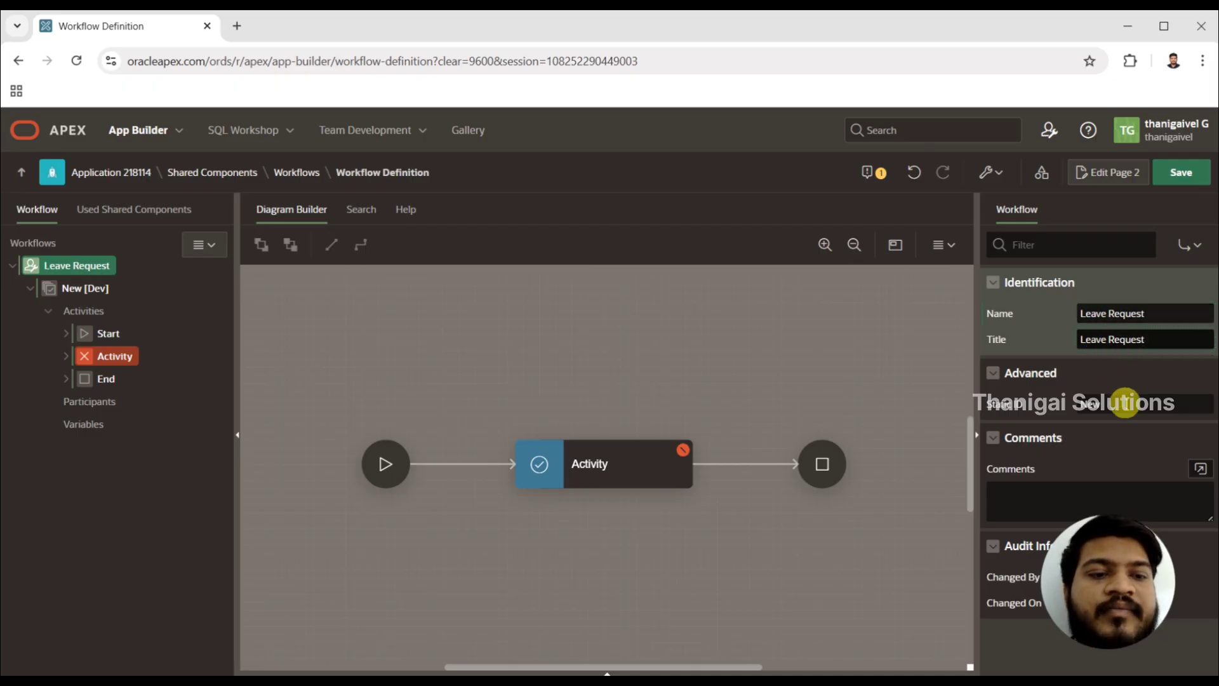
# - Set the Leave Request workflow's static ID to LEAVE_REQUEST
pyautogui.doubleClick(1125, 403)
pyautogui.write('LEAVE_')
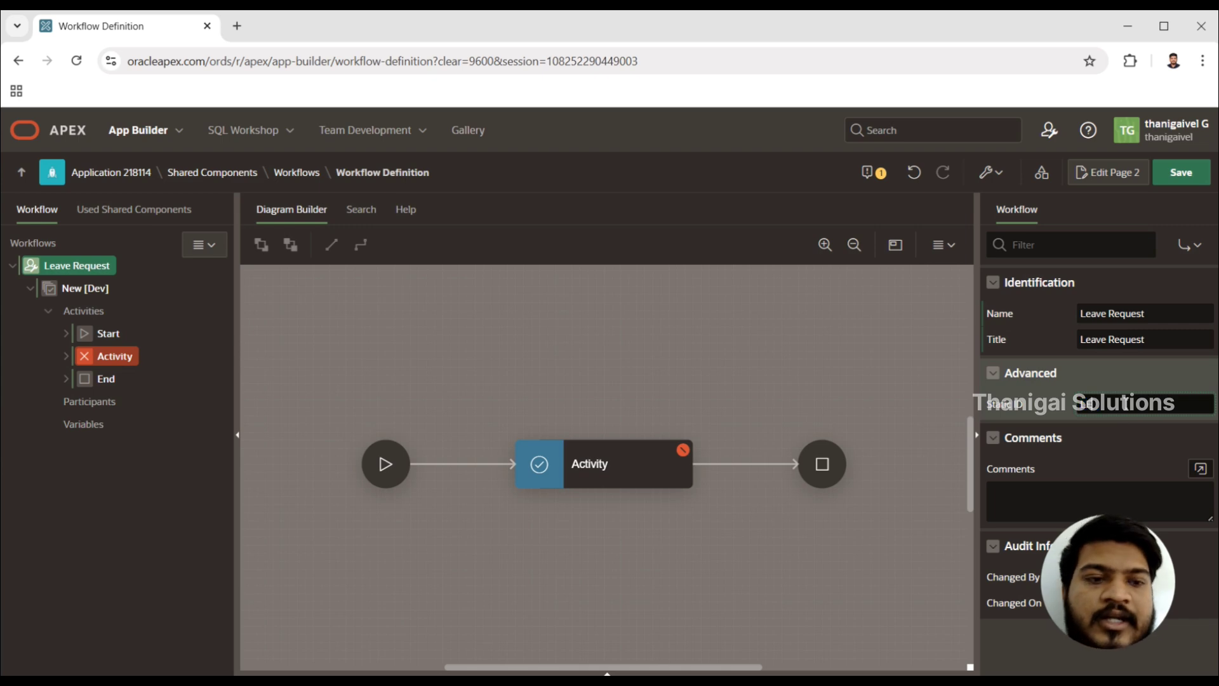
pyautogui.write('REQUEST')
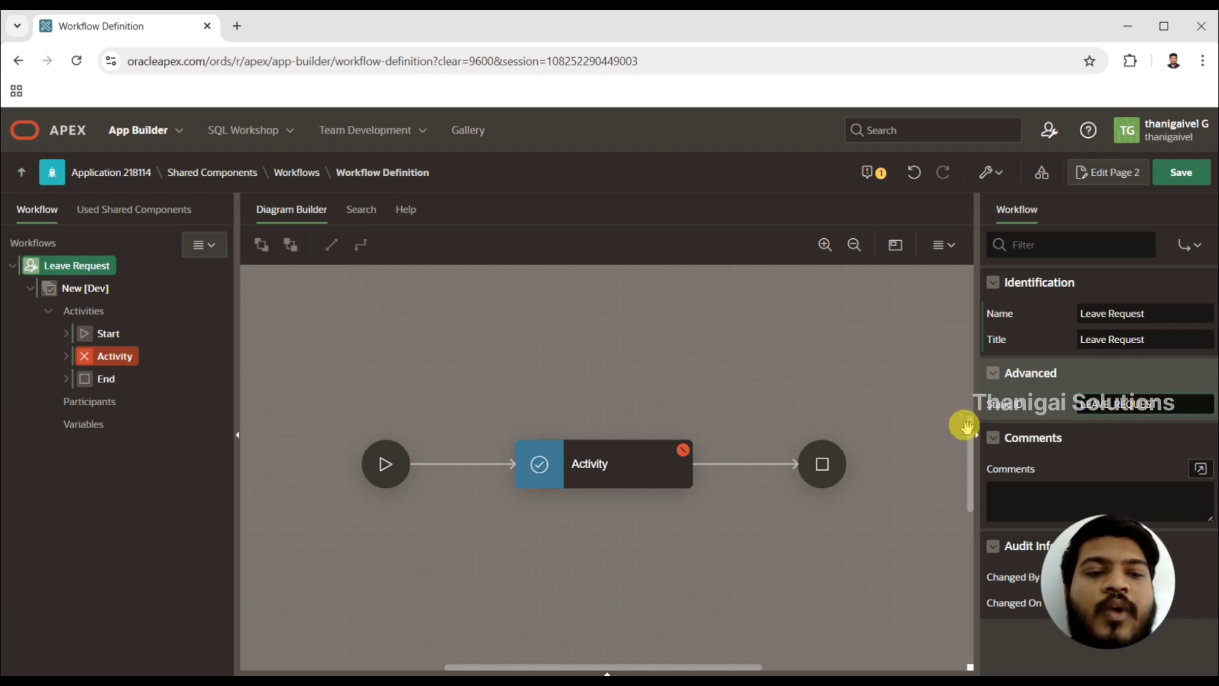
# - Name the workflow's development version v1.0
pyautogui.click(69, 278)
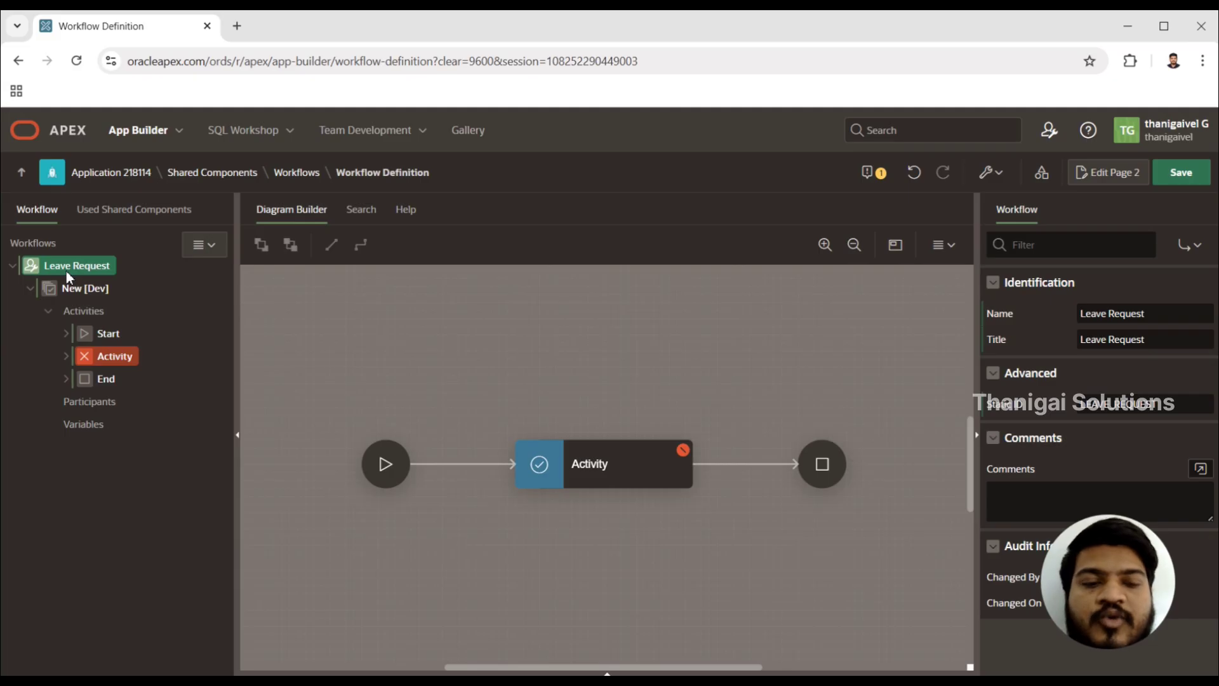
pyautogui.click(79, 287)
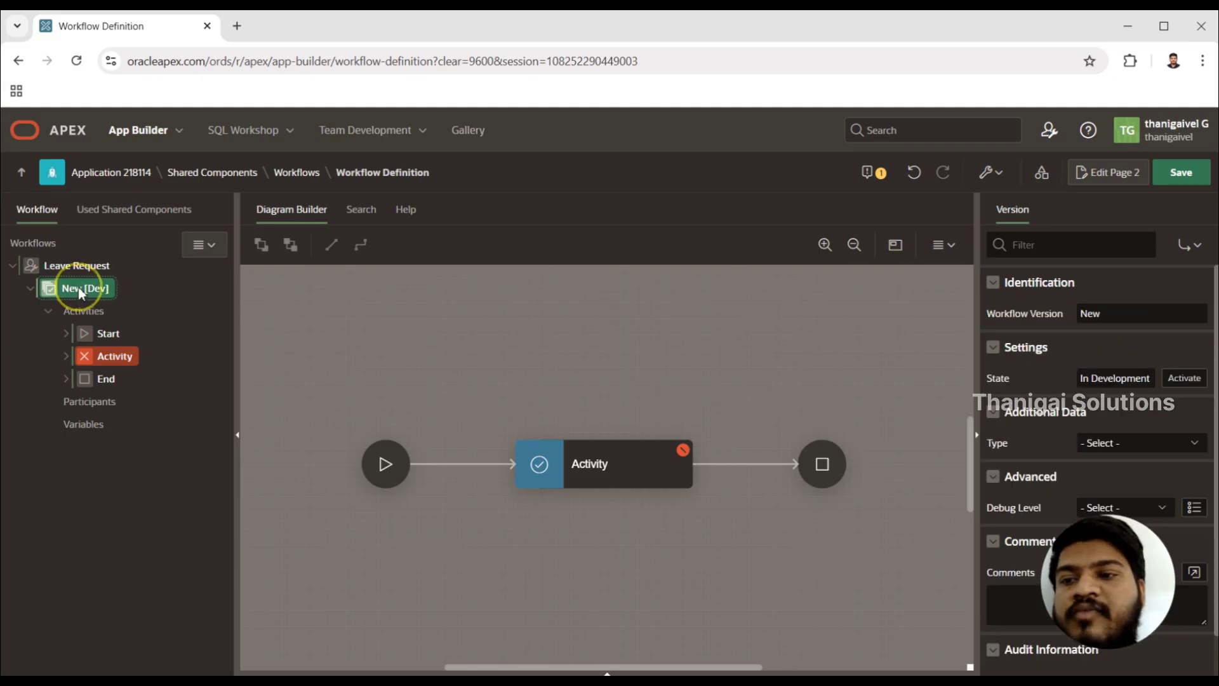
pyautogui.doubleClick(1122, 315)
pyautogui.write('V')
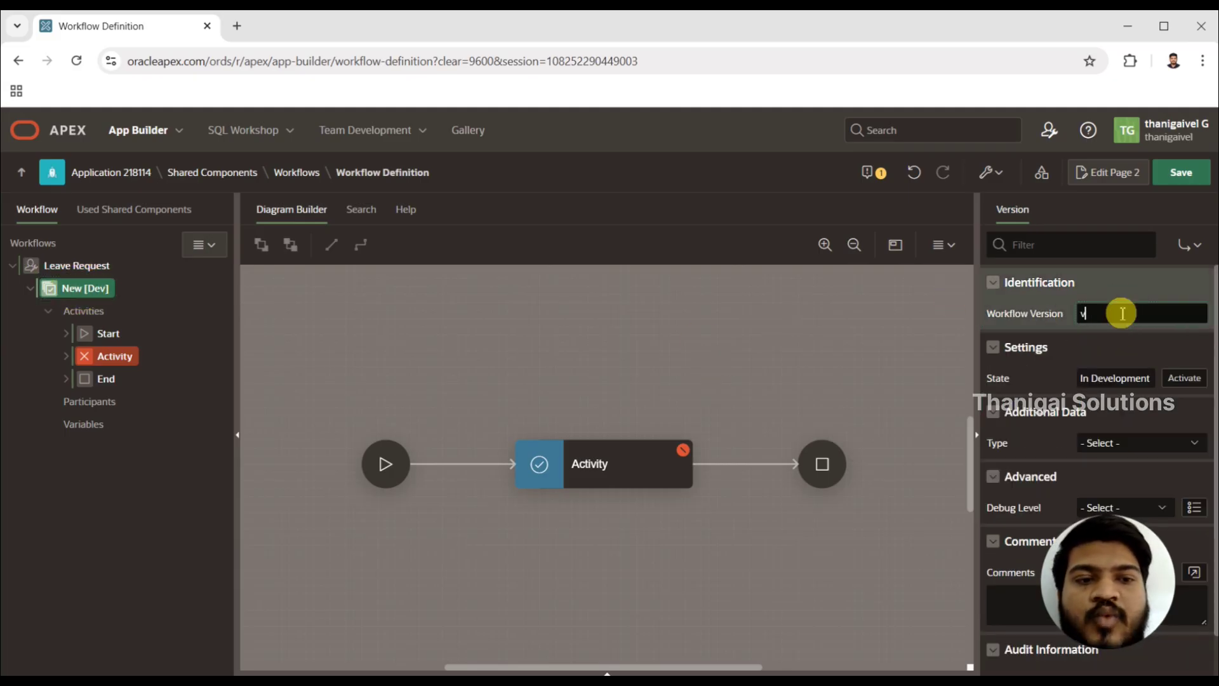
pyautogui.write('1.0')
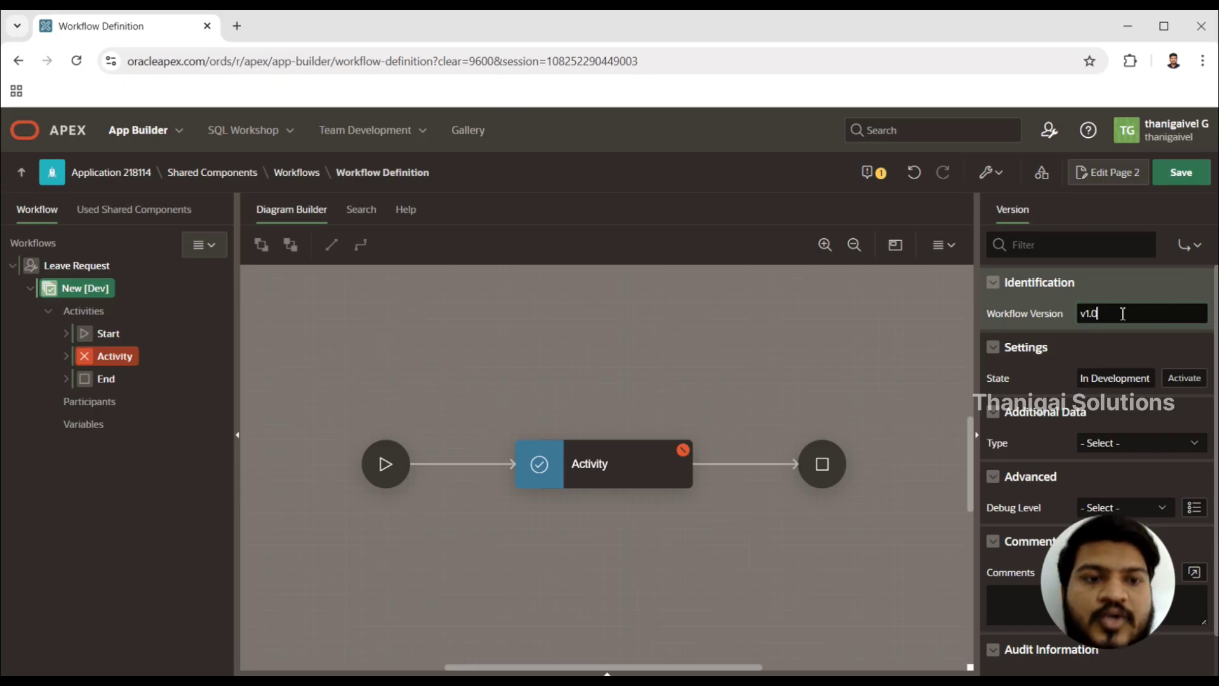
pyautogui.click(604, 321)
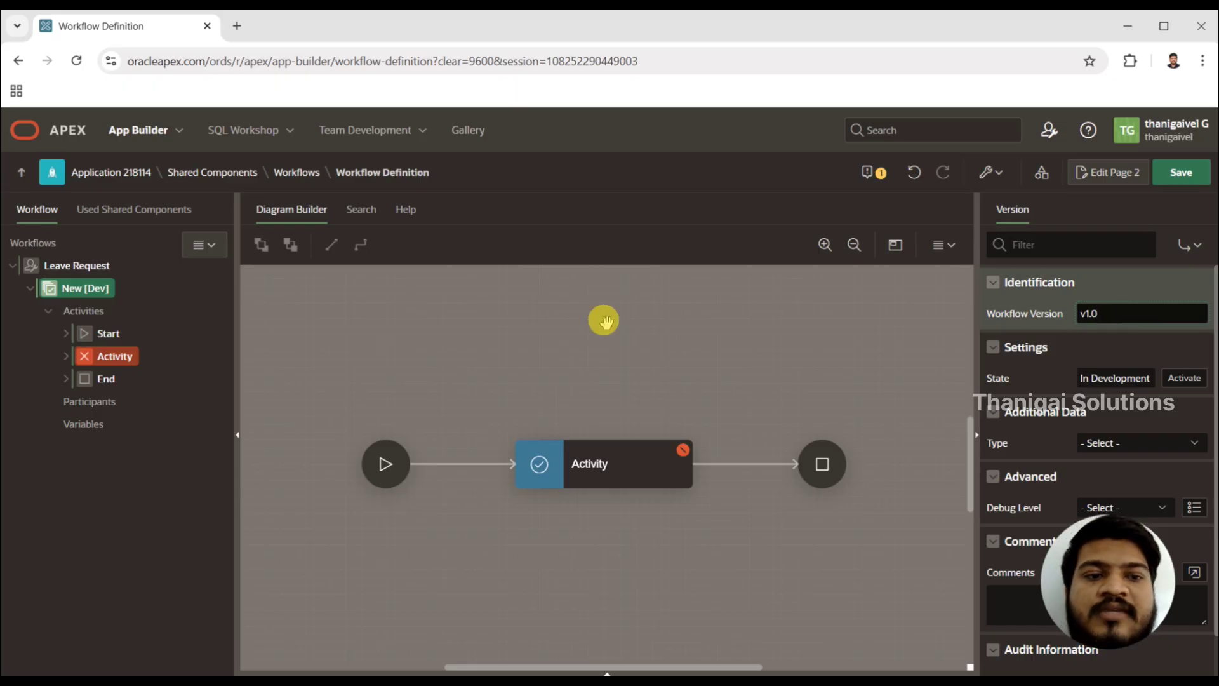
# - Examine the properties of version v1.0 and its Start, Activity and End elements, including the available types for the middle activity
pyautogui.click(79, 289)
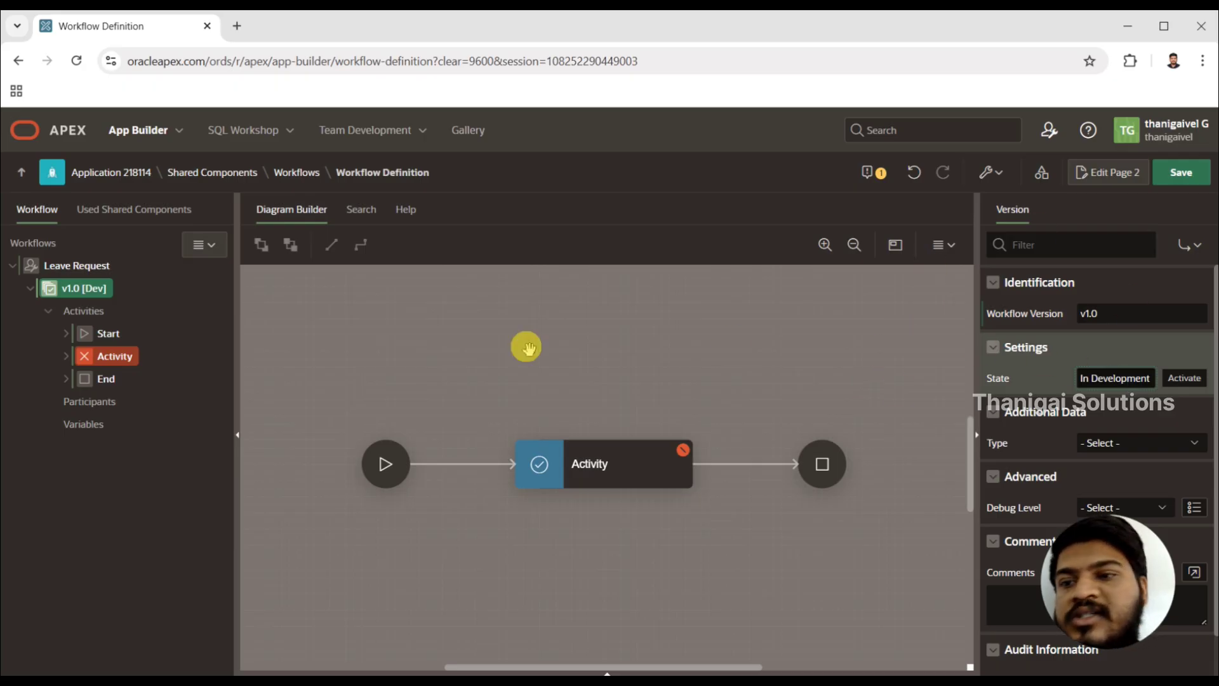
pyautogui.click(118, 338)
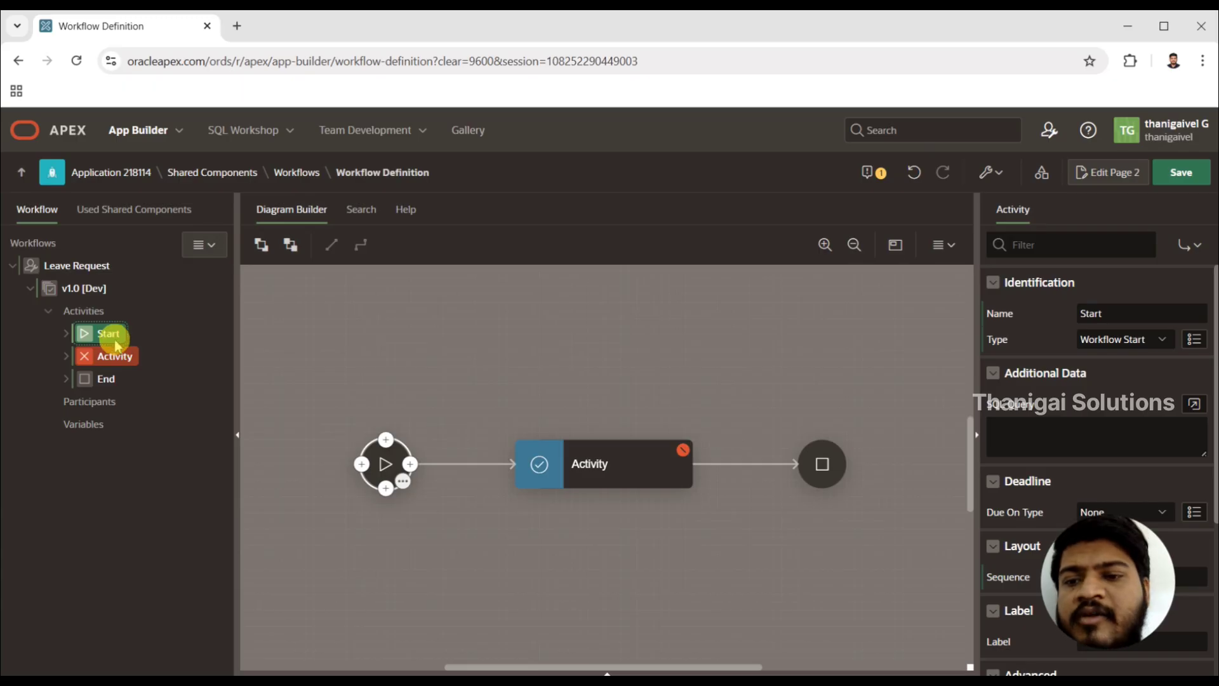
pyautogui.click(114, 358)
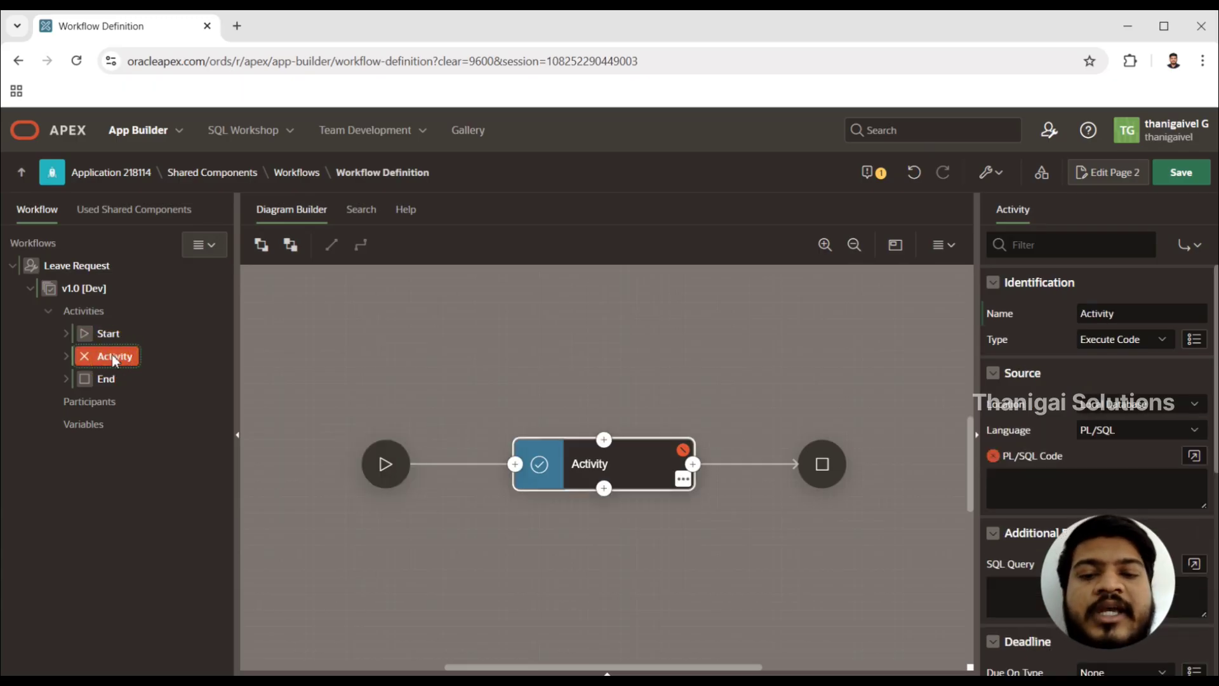
pyautogui.click(109, 337)
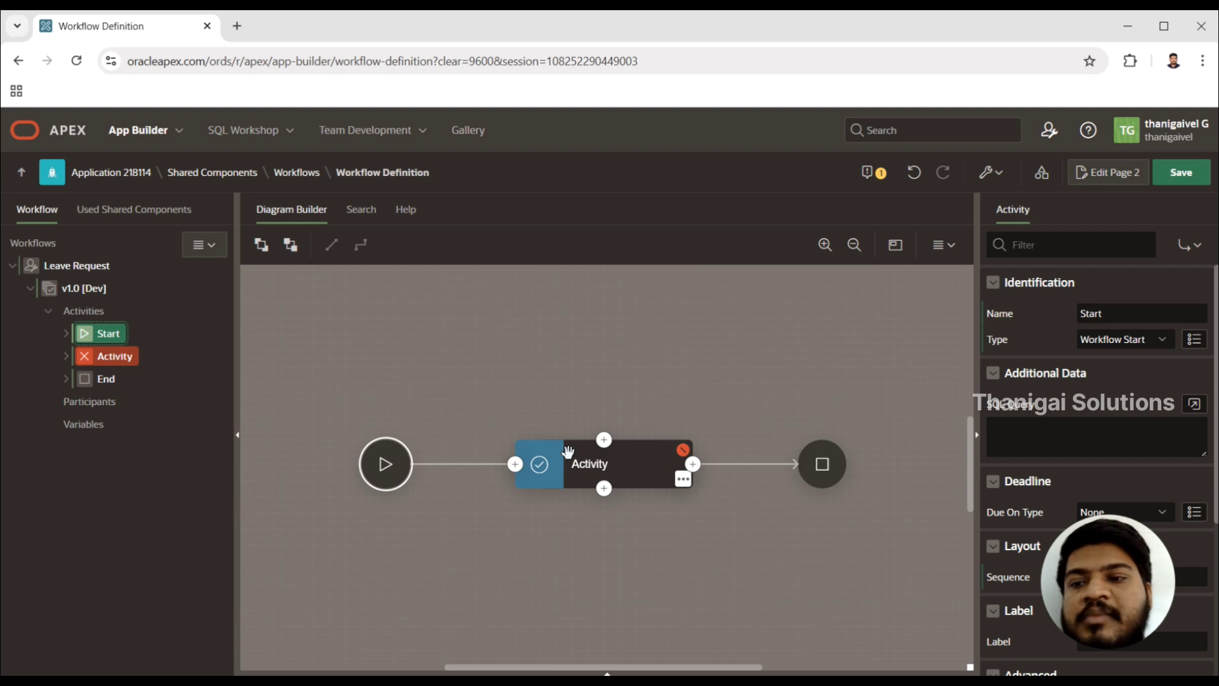
pyautogui.click(109, 380)
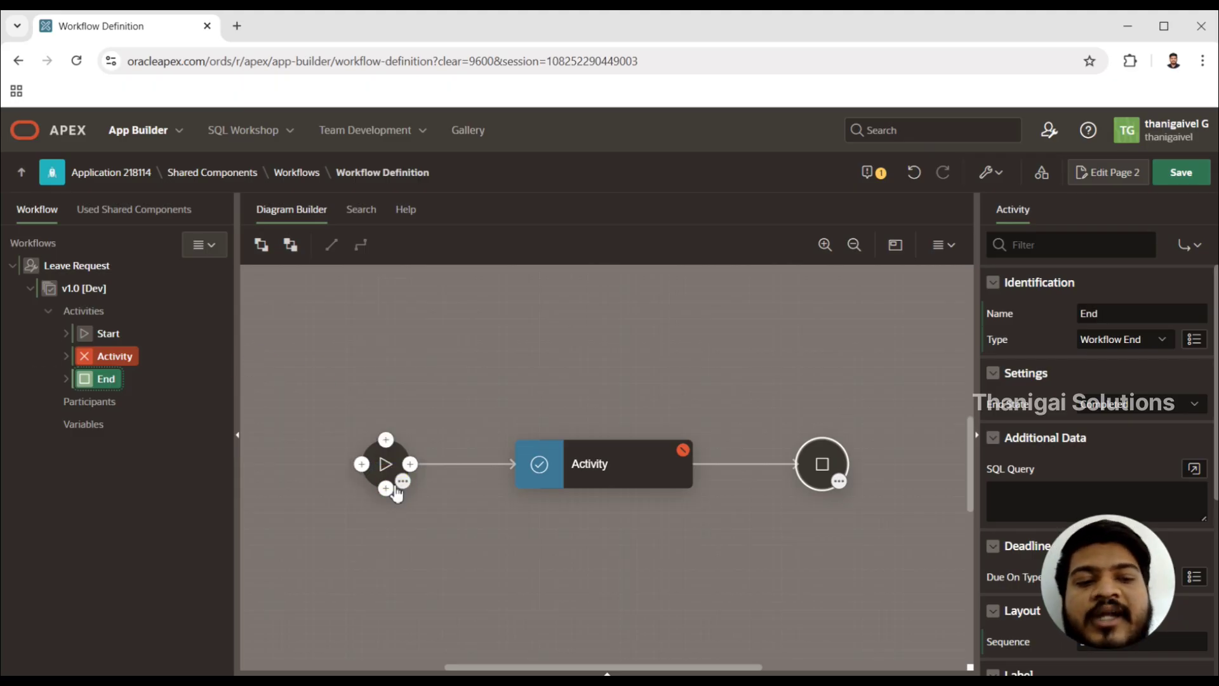
pyautogui.click(629, 468)
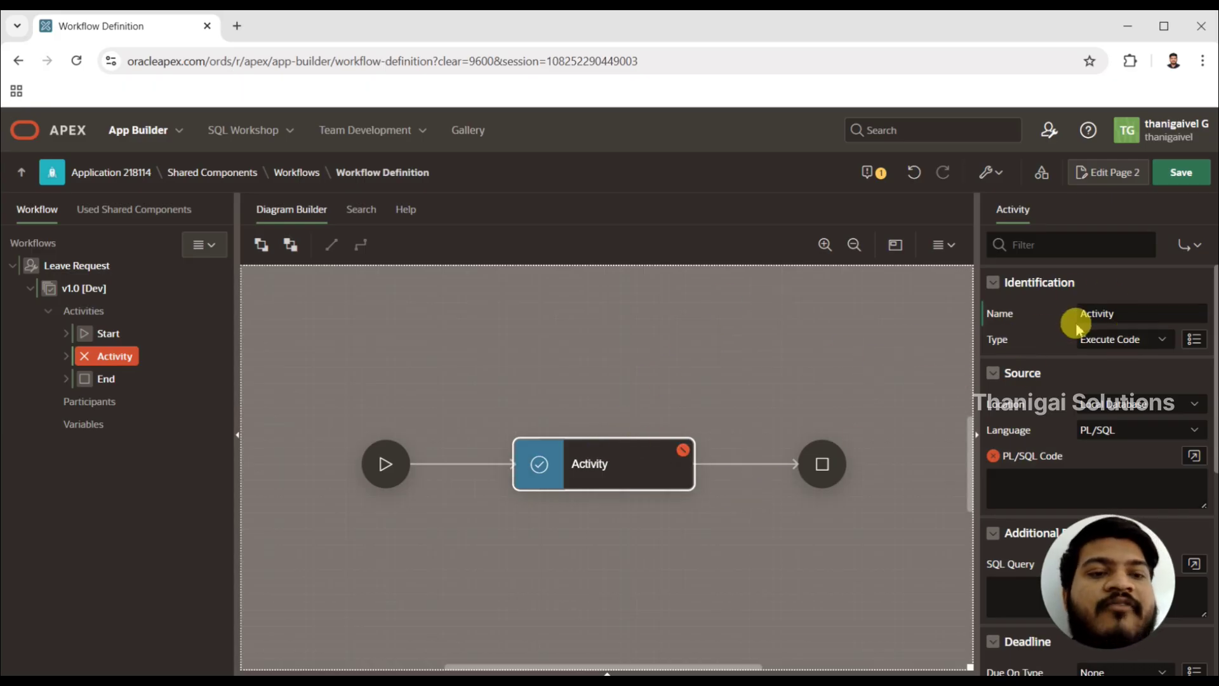
pyautogui.click(1090, 340)
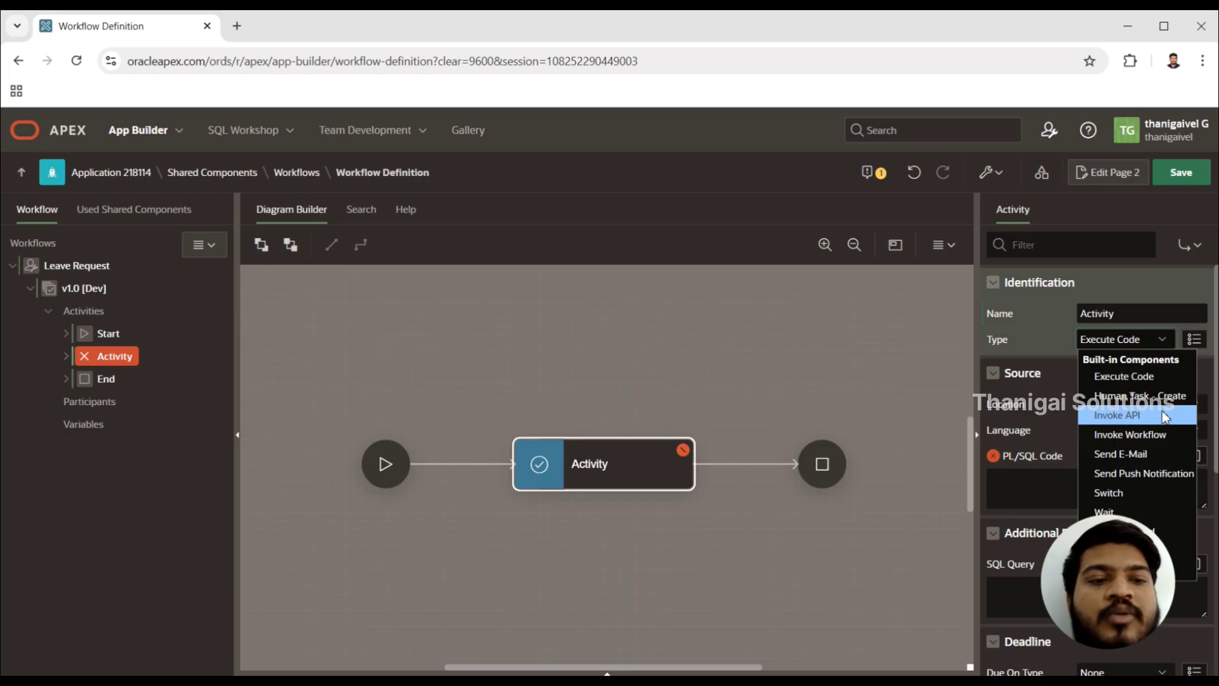
pyautogui.click(1133, 334)
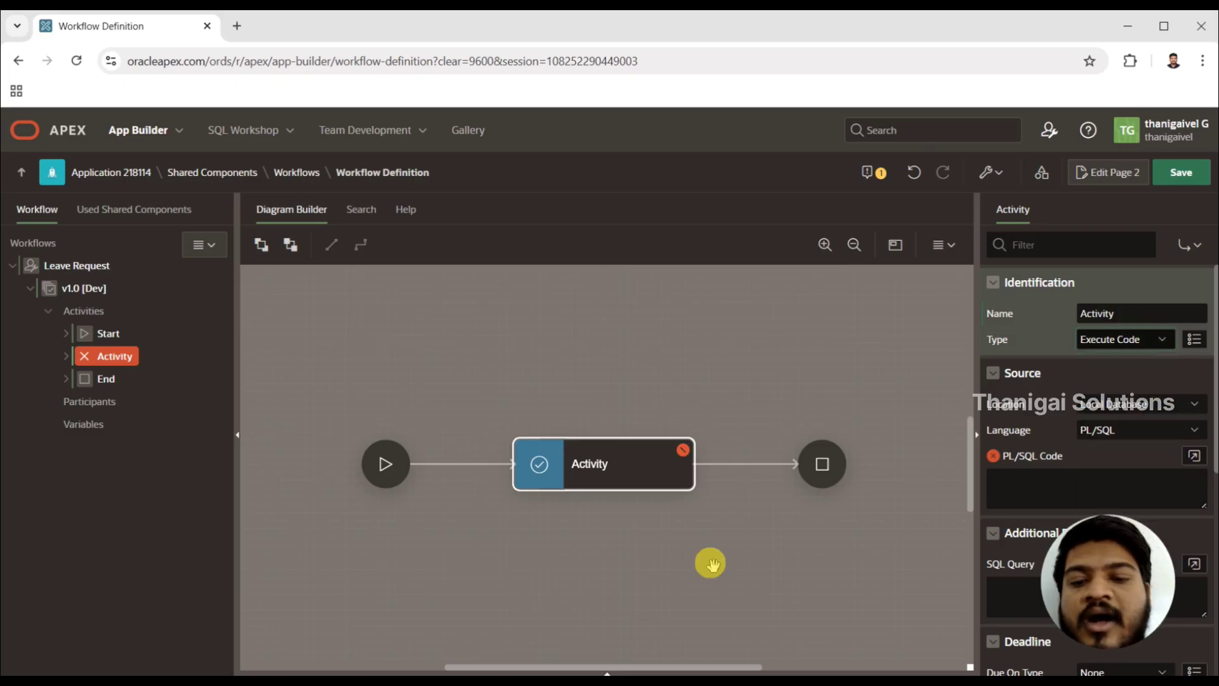
# - Show the activities palette, add an Execute Code activity to the diagram as a trial, and delete it again
pyautogui.click(608, 672)
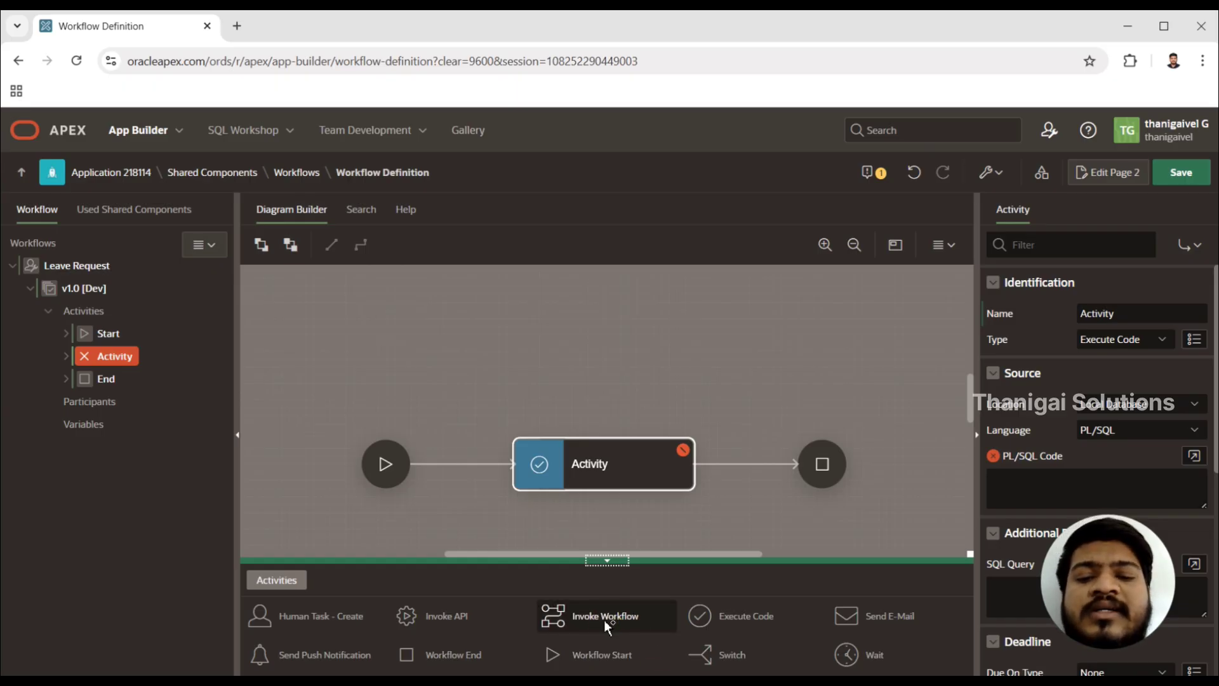
pyautogui.moveTo(698, 619); pyautogui.dragTo(756, 494)
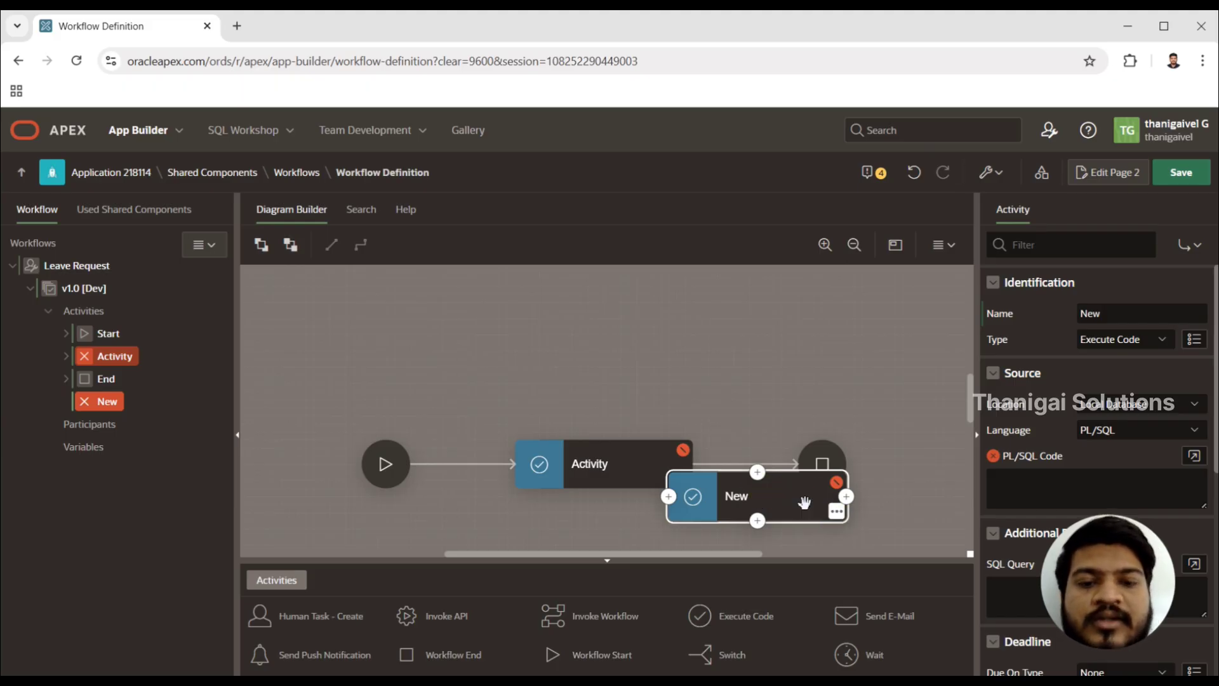
pyautogui.click(805, 386)
pyautogui.click(764, 506)
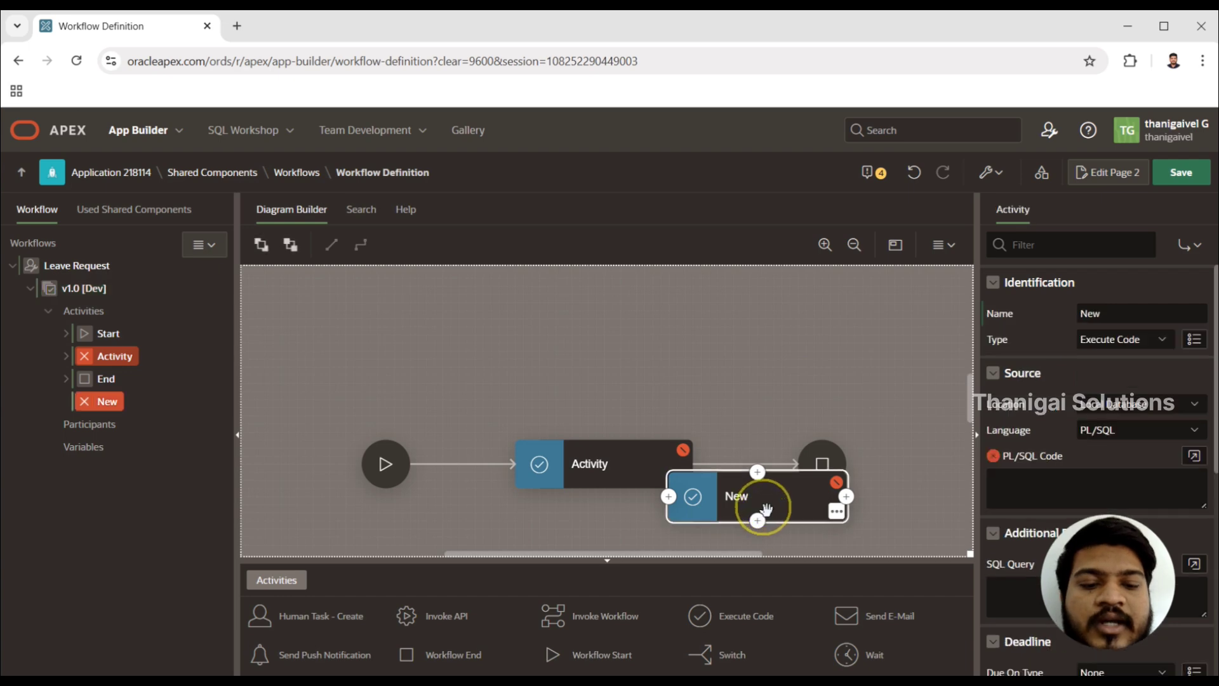
pyautogui.press('Delete')
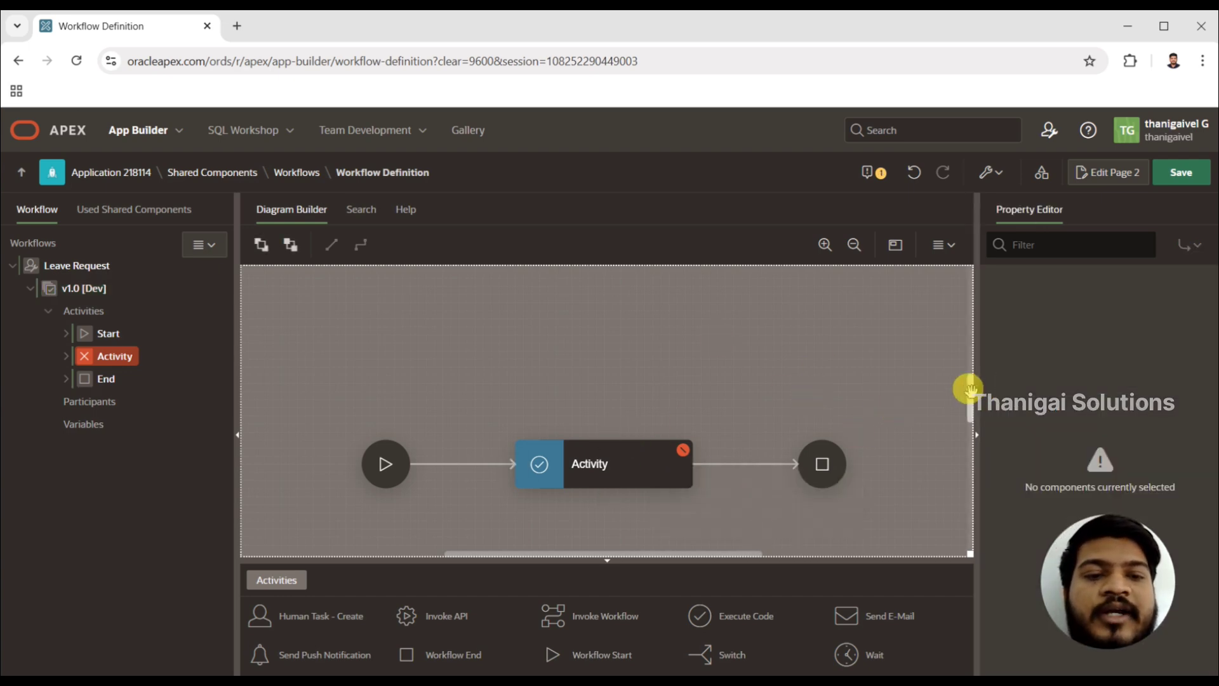
# - Try the diagram's zoom controls in both directions and finish at a zoom level of 120%
pyautogui.moveTo(971, 388); pyautogui.dragTo(970, 399)
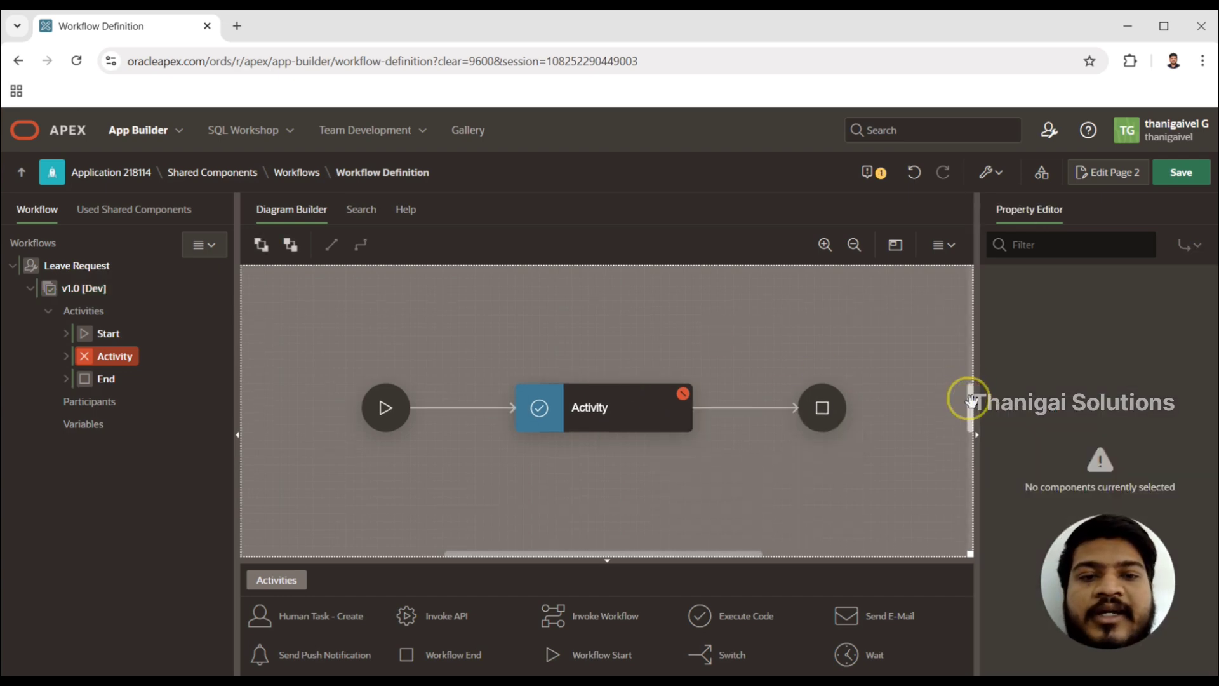
pyautogui.click(830, 251)
pyautogui.click(828, 249)
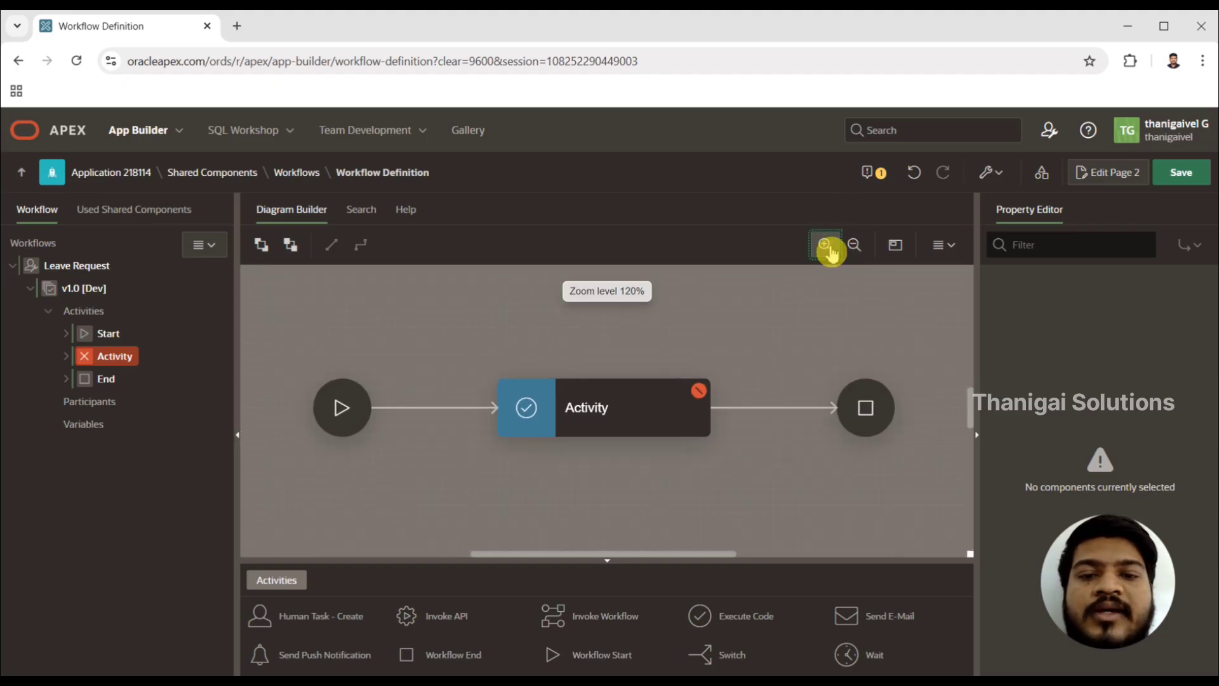
pyautogui.click(848, 252)
pyautogui.click(848, 252)
pyautogui.click(851, 250)
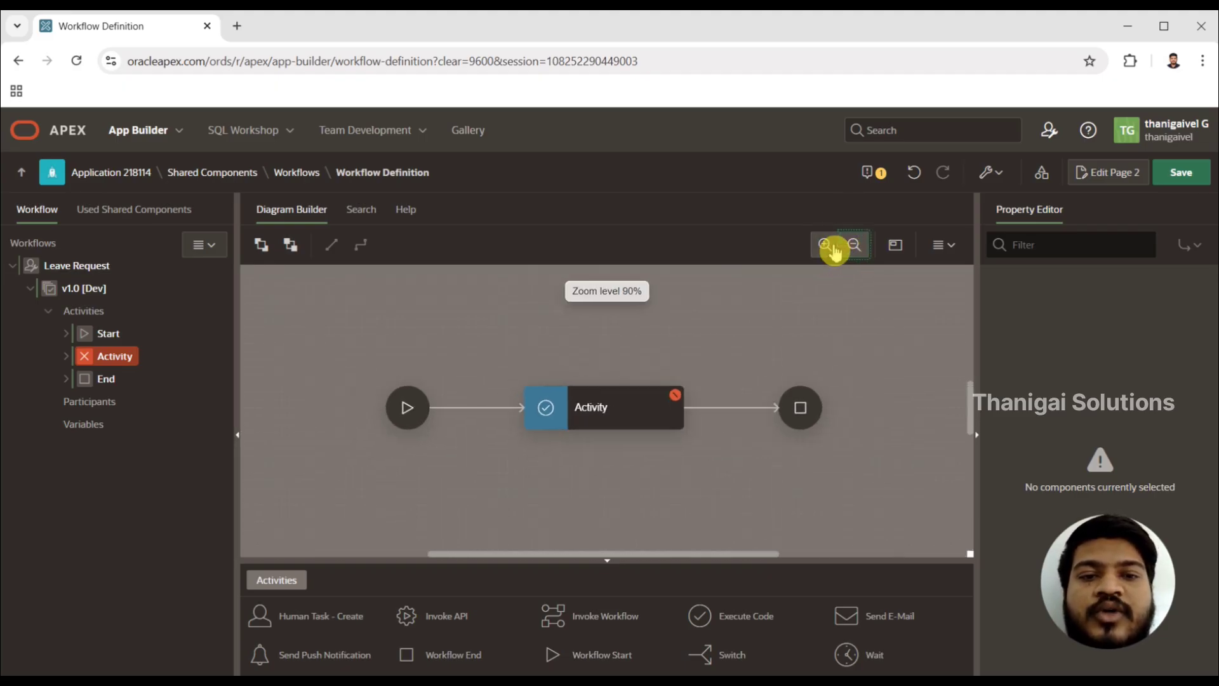
pyautogui.click(829, 249)
pyautogui.click(830, 250)
pyautogui.click(833, 252)
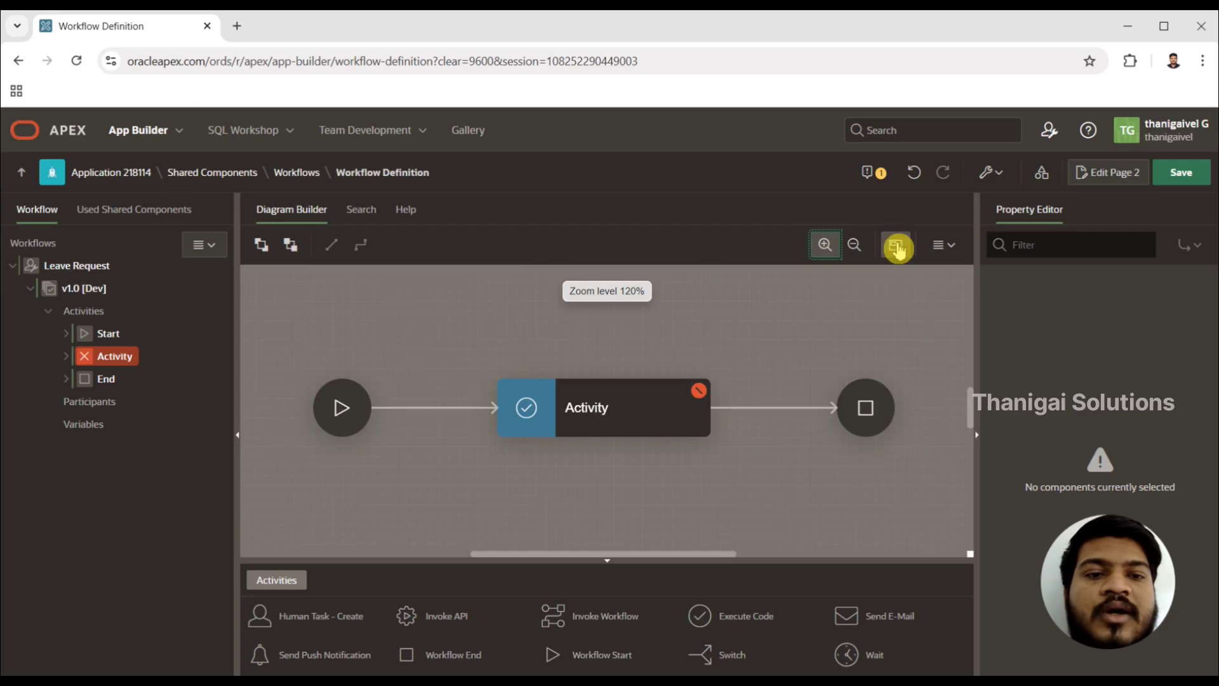
# - Examine the diagram's default router setting and its available options
pyautogui.click(945, 248)
pyautogui.click(987, 290)
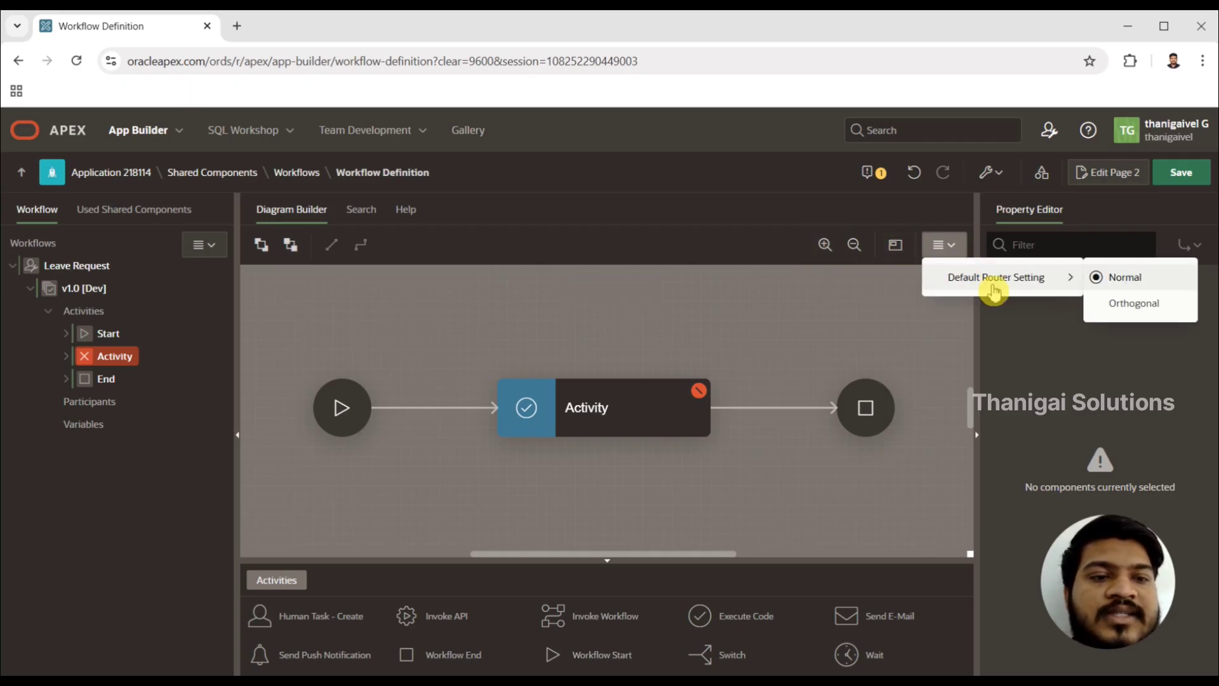
pyautogui.click(601, 349)
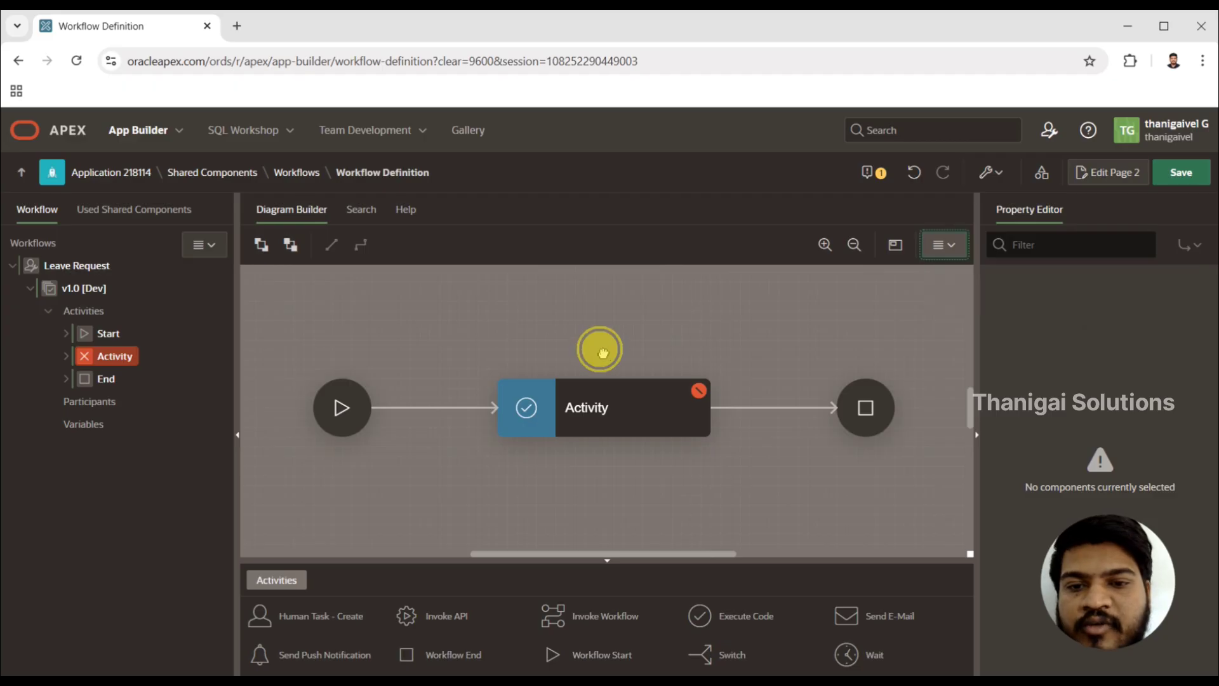
pyautogui.moveTo(600, 350); pyautogui.dragTo(622, 337)
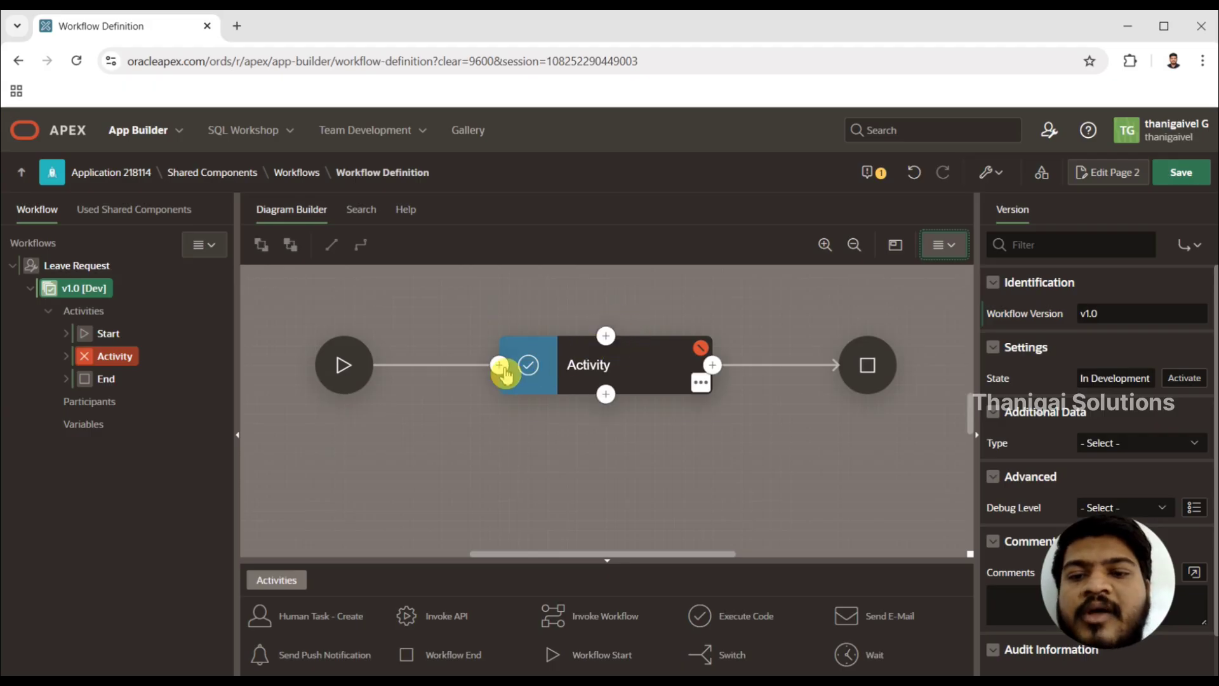
# - Examine the properties of the connection from Start to Activity, including its available types and its source and target activity choices
pyautogui.click(464, 365)
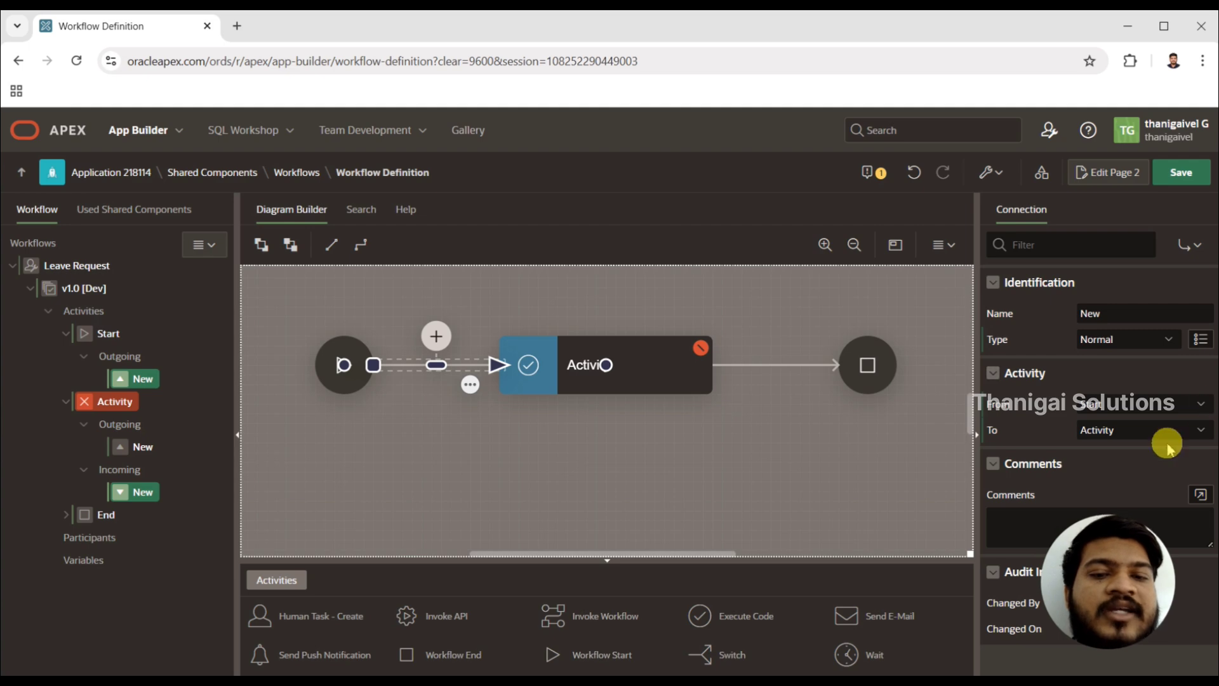
pyautogui.click(1127, 341)
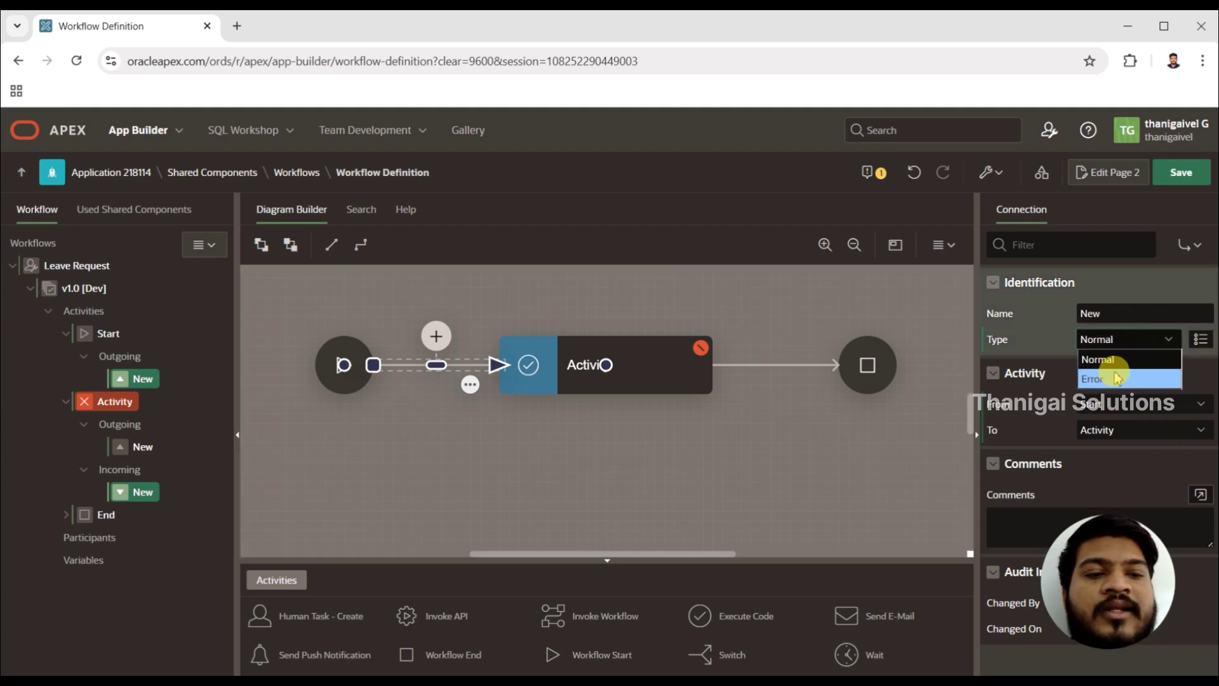
pyautogui.click(1119, 361)
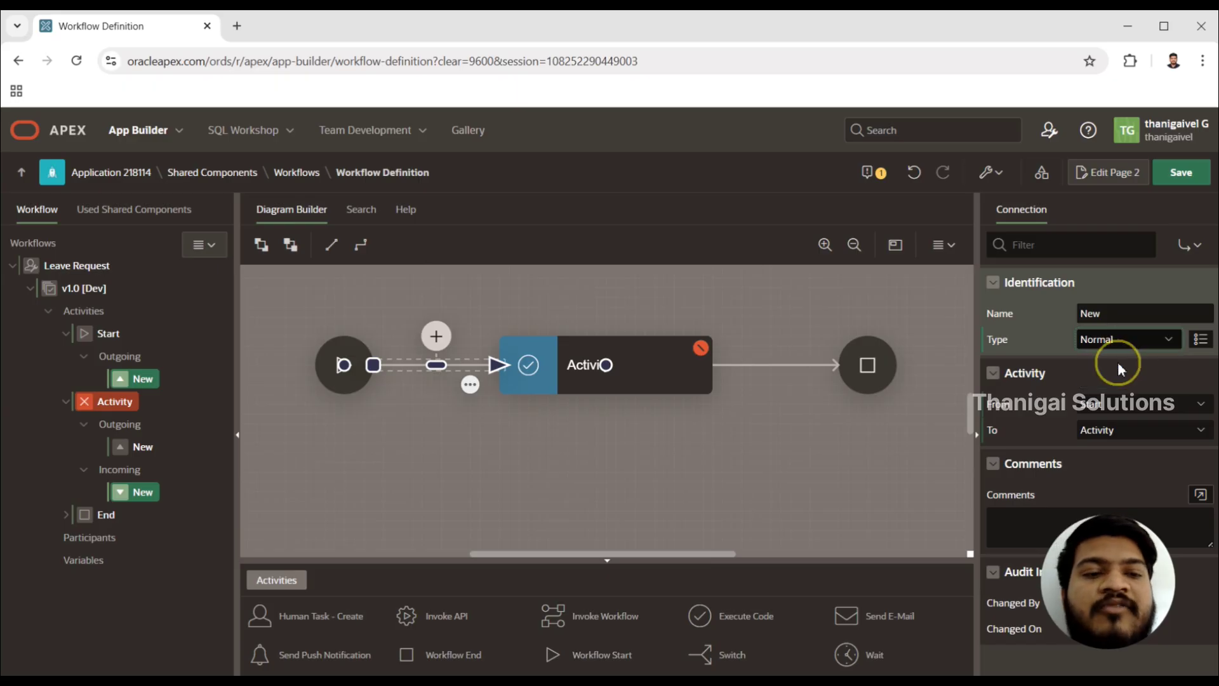
pyautogui.click(1114, 340)
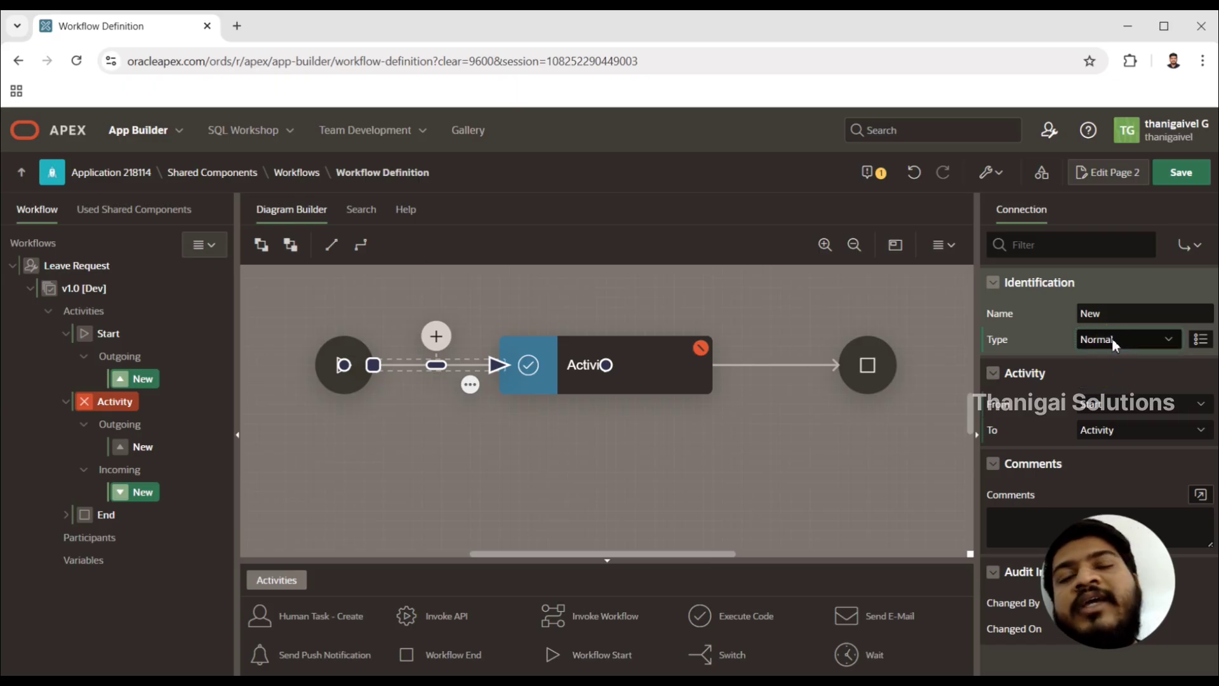
pyautogui.click(1111, 338)
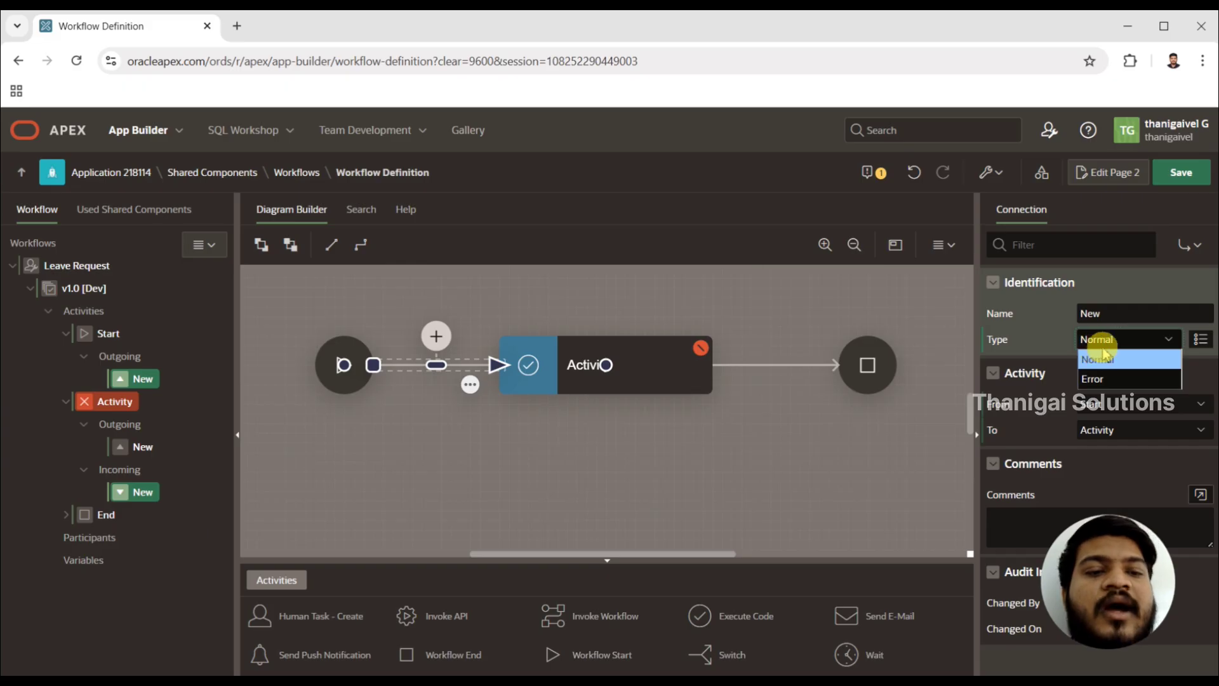
pyautogui.click(1106, 342)
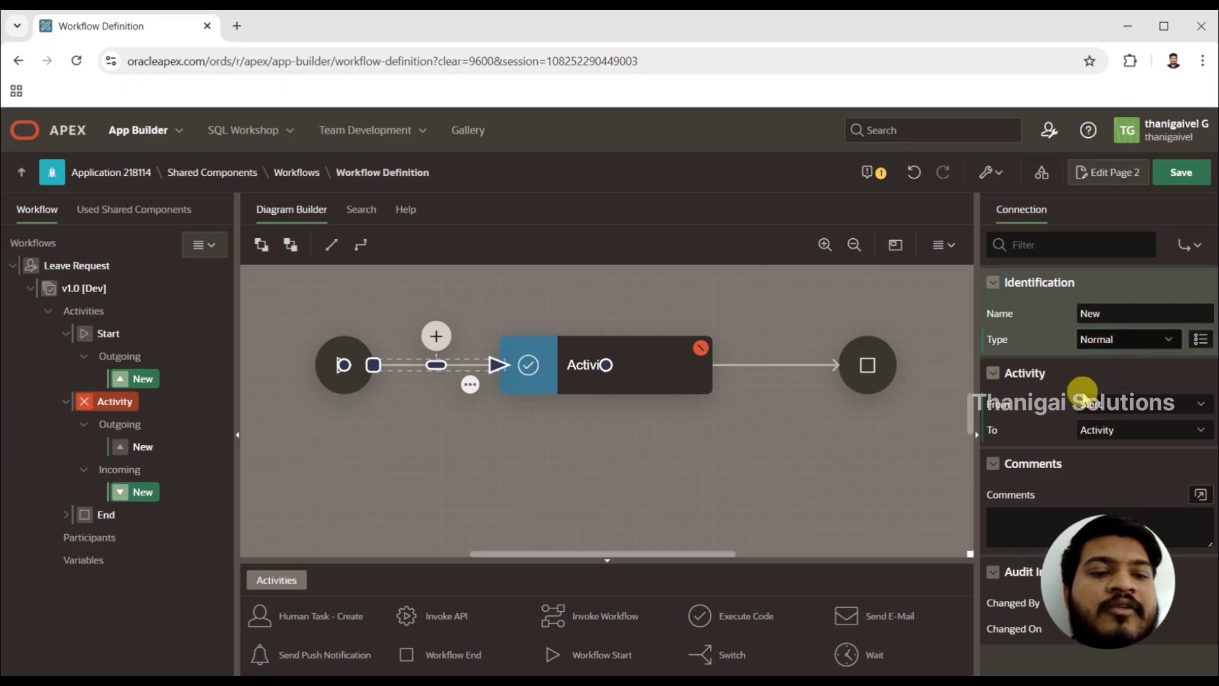
pyautogui.click(1109, 428)
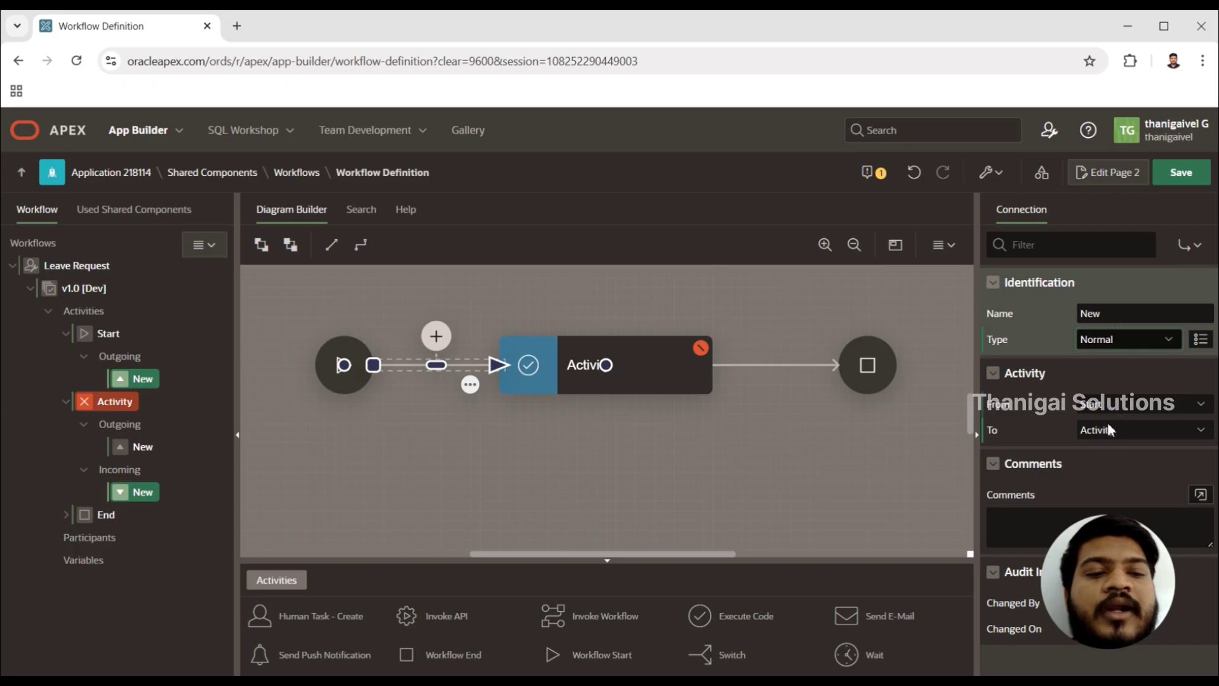
pyautogui.click(1093, 411)
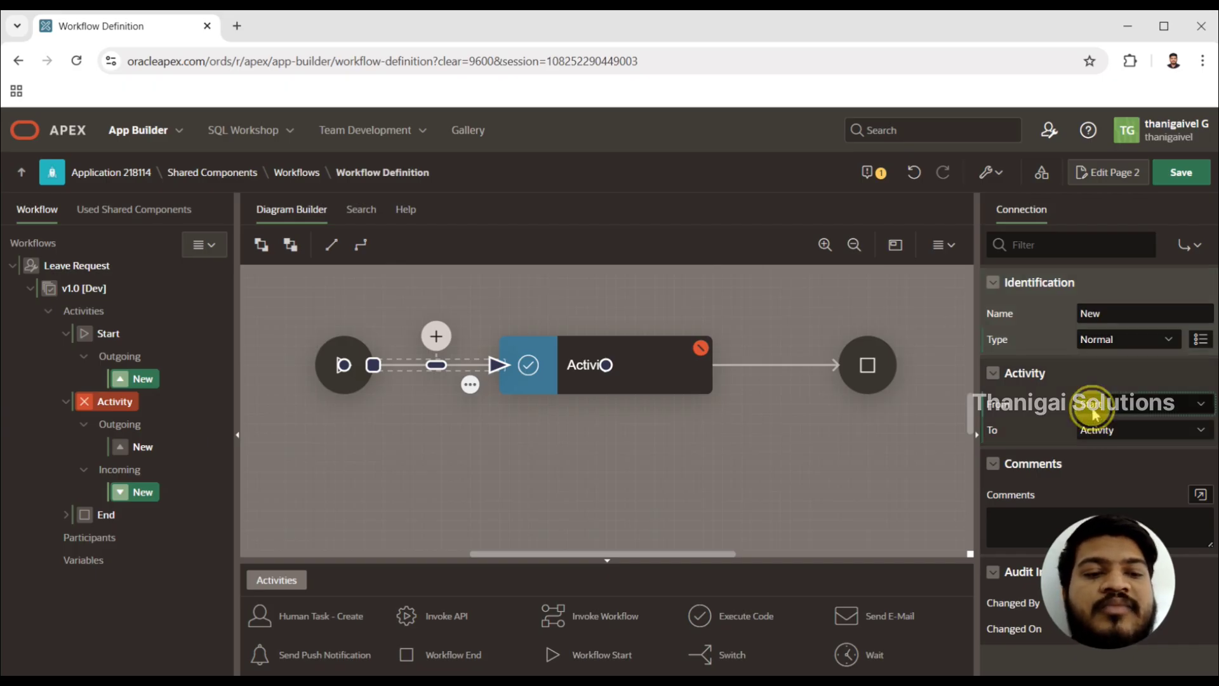
pyautogui.click(1093, 413)
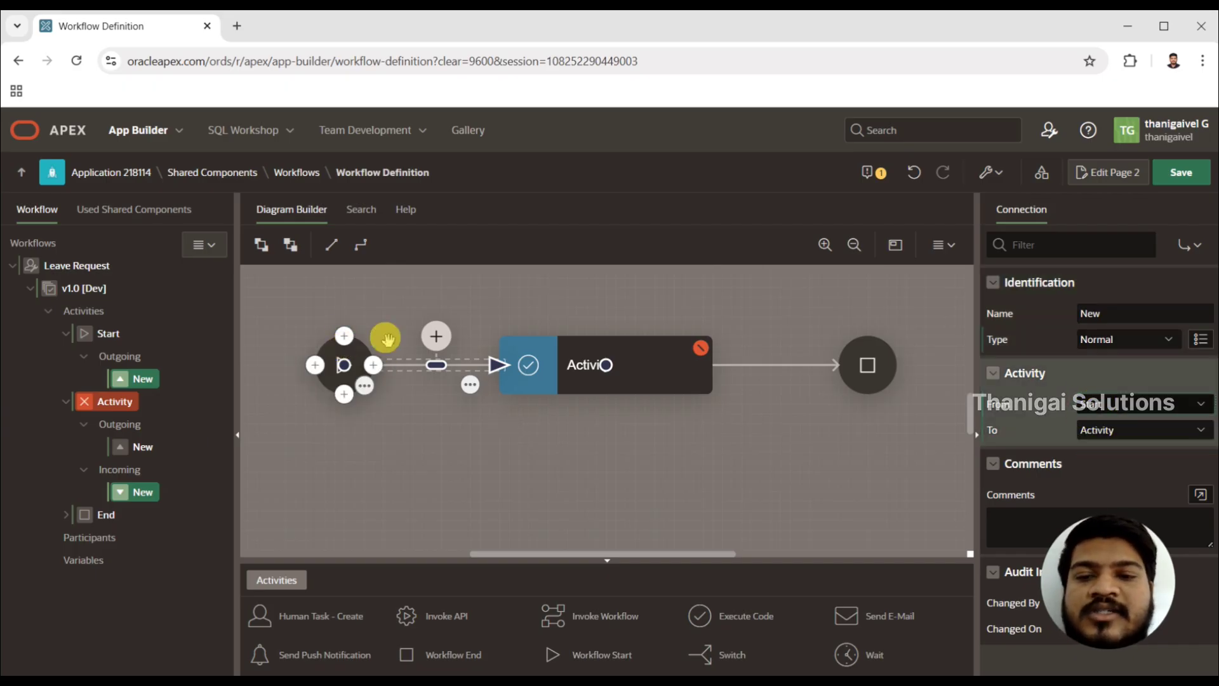
pyautogui.click(1105, 428)
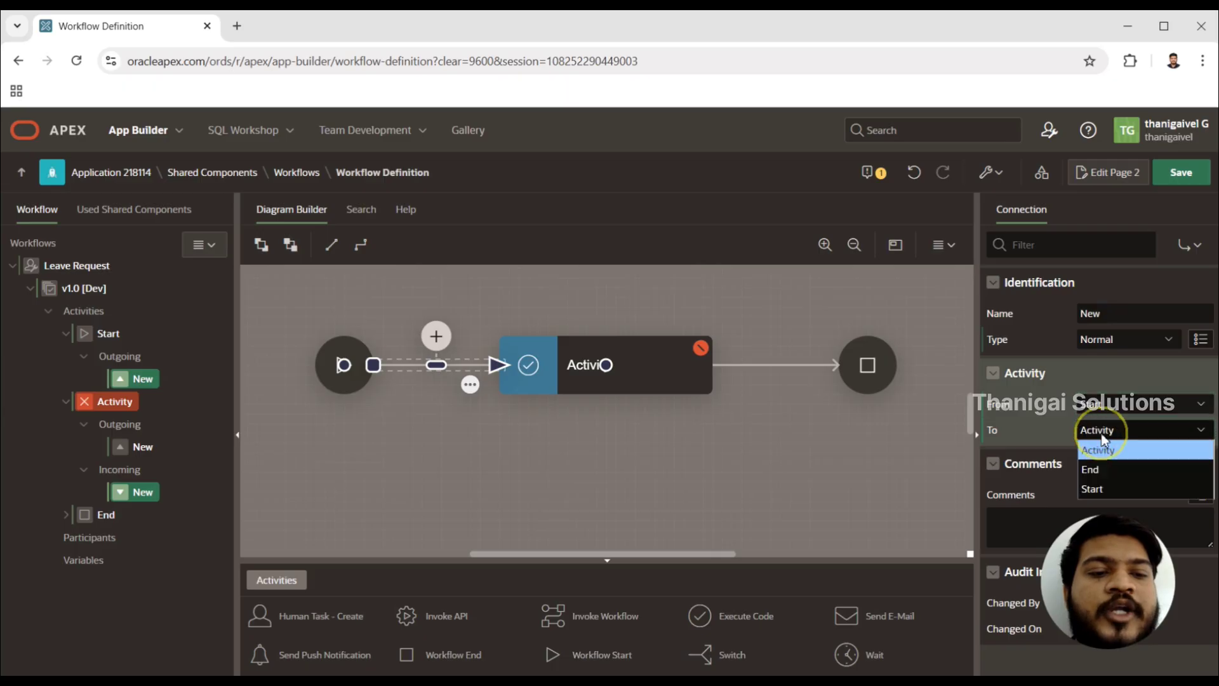
pyautogui.click(1103, 439)
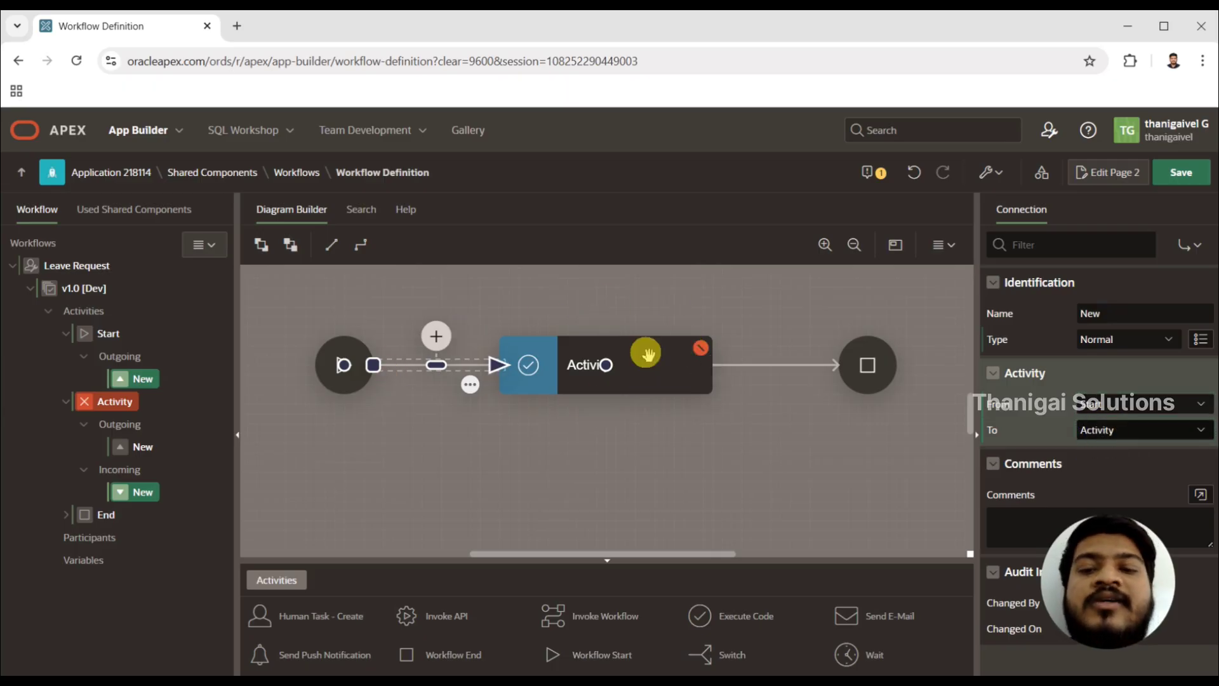
pyautogui.click(732, 428)
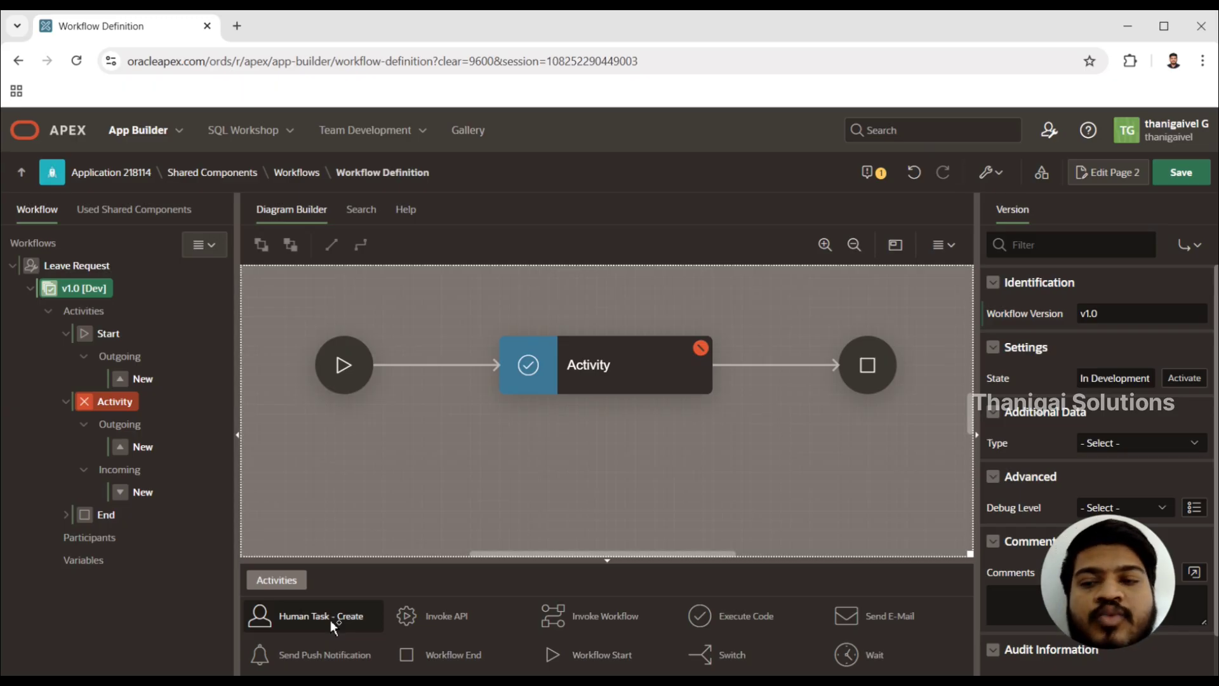
# - Change the middle activity's type to Human Task - Create and assign it the Leave Request task definition
pyautogui.moveTo(330, 619); pyautogui.dragTo(629, 372)
pyautogui.click(629, 373)
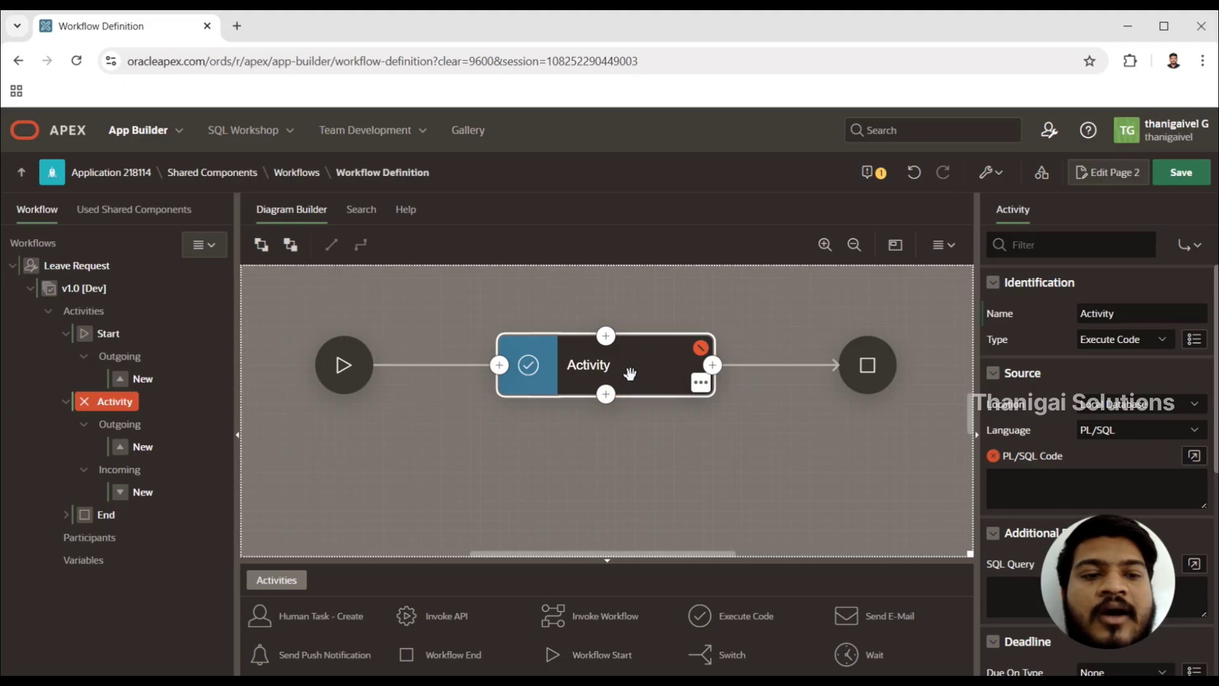
pyautogui.click(695, 342)
pyautogui.click(650, 375)
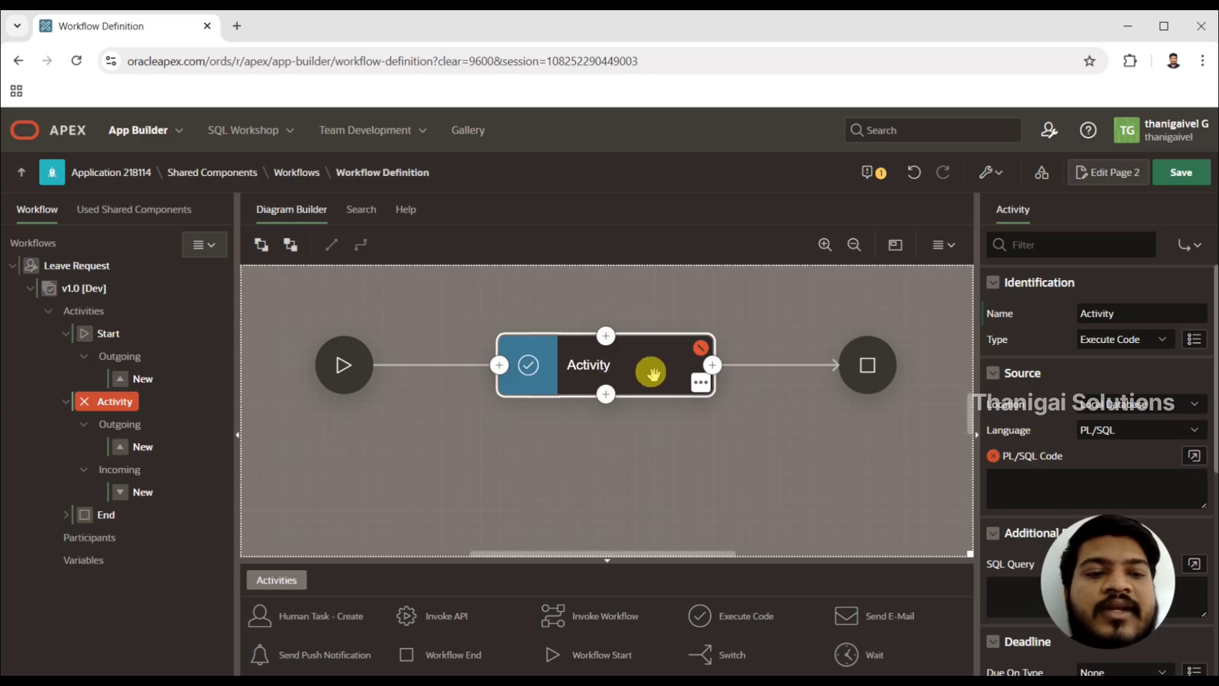
pyautogui.click(1014, 325)
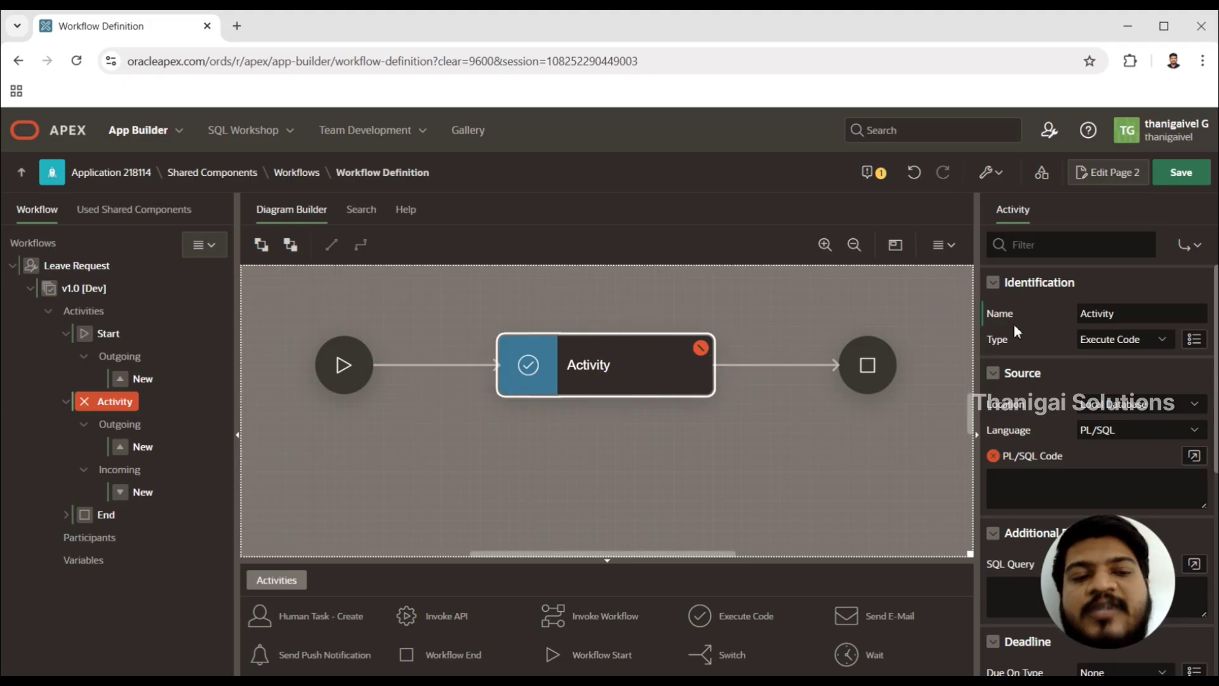
pyautogui.click(1099, 341)
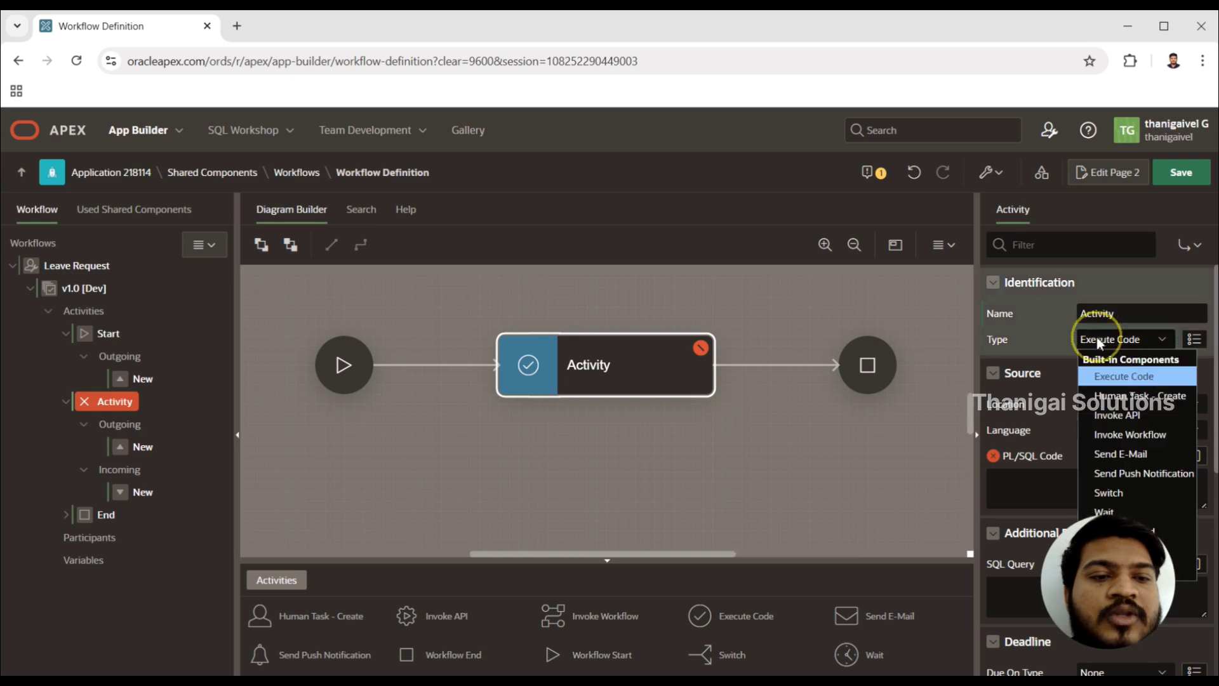
pyautogui.click(1118, 397)
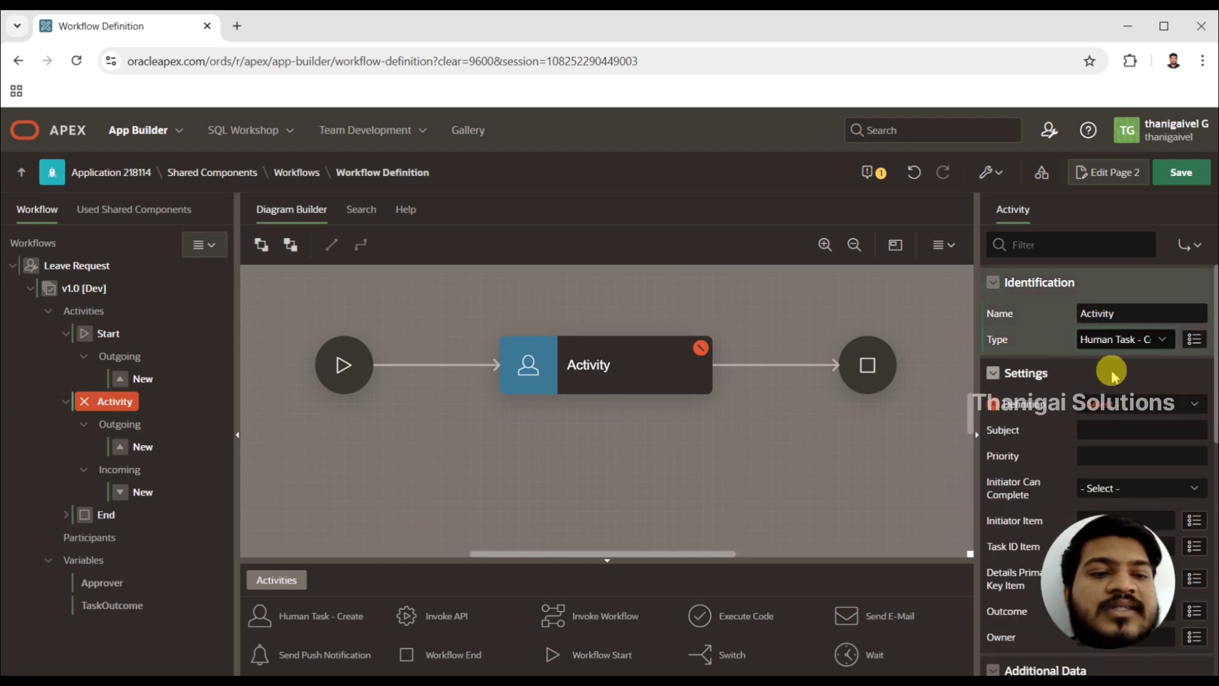
pyautogui.click(1115, 404)
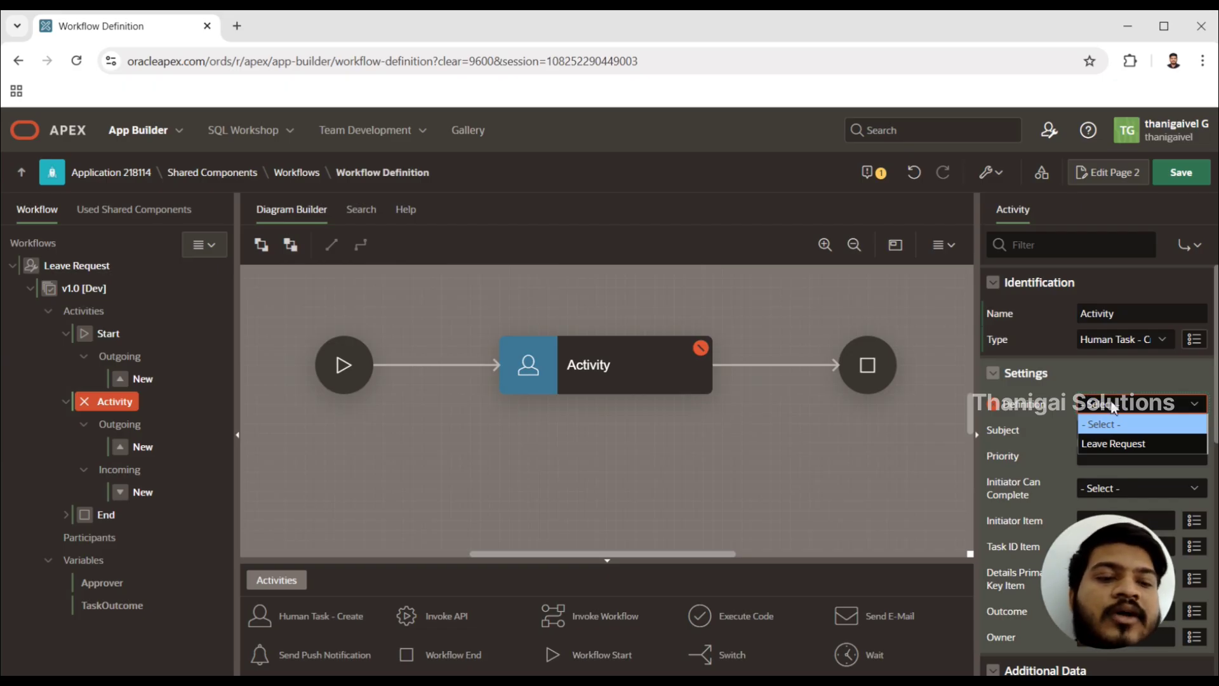
pyautogui.click(1112, 445)
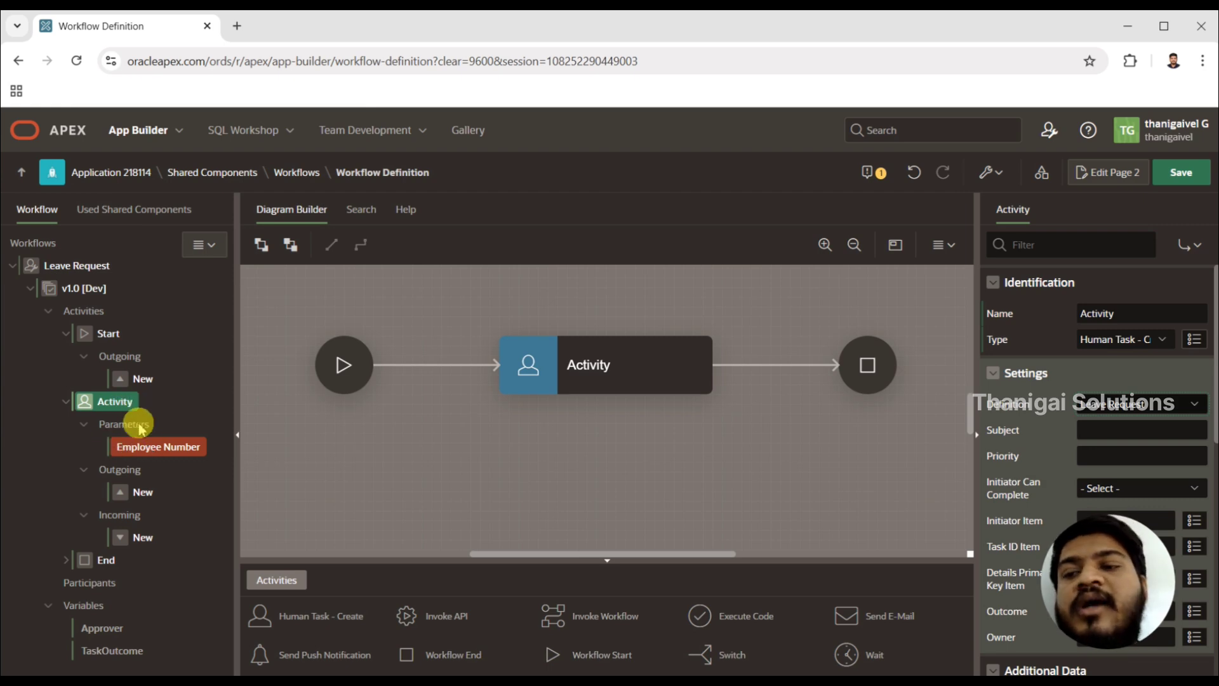
# - Give the activity's Employee Number parameter a static value of 1
pyautogui.click(151, 447)
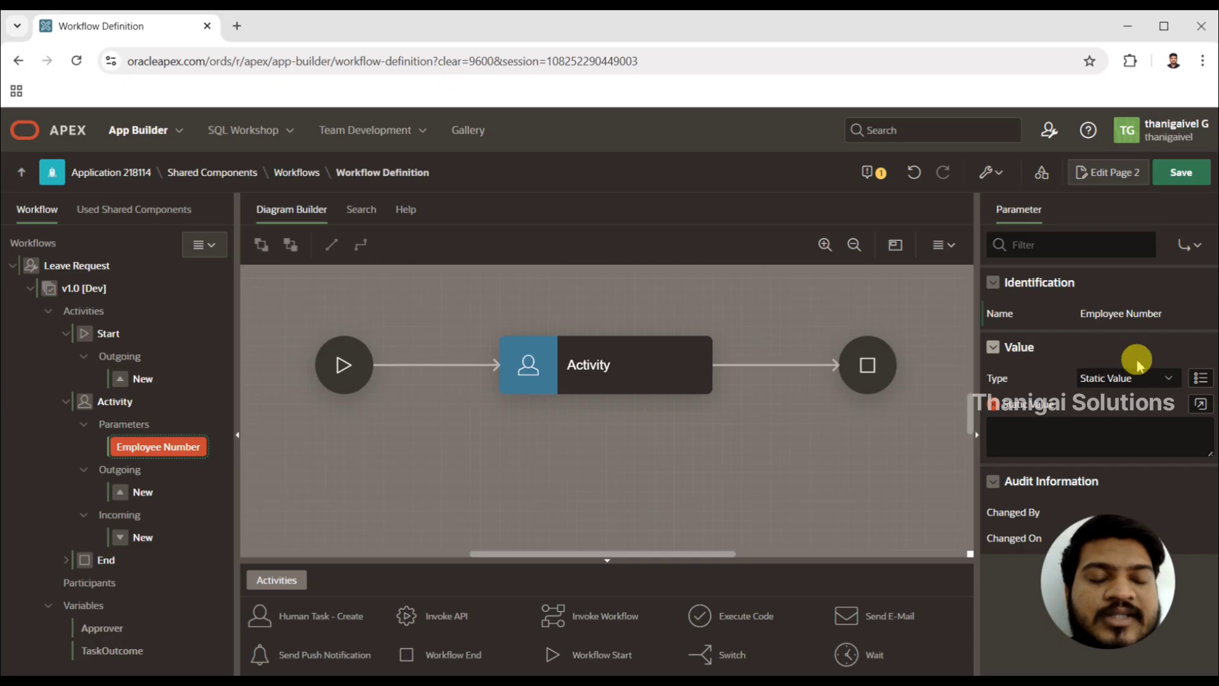
pyautogui.click(1102, 378)
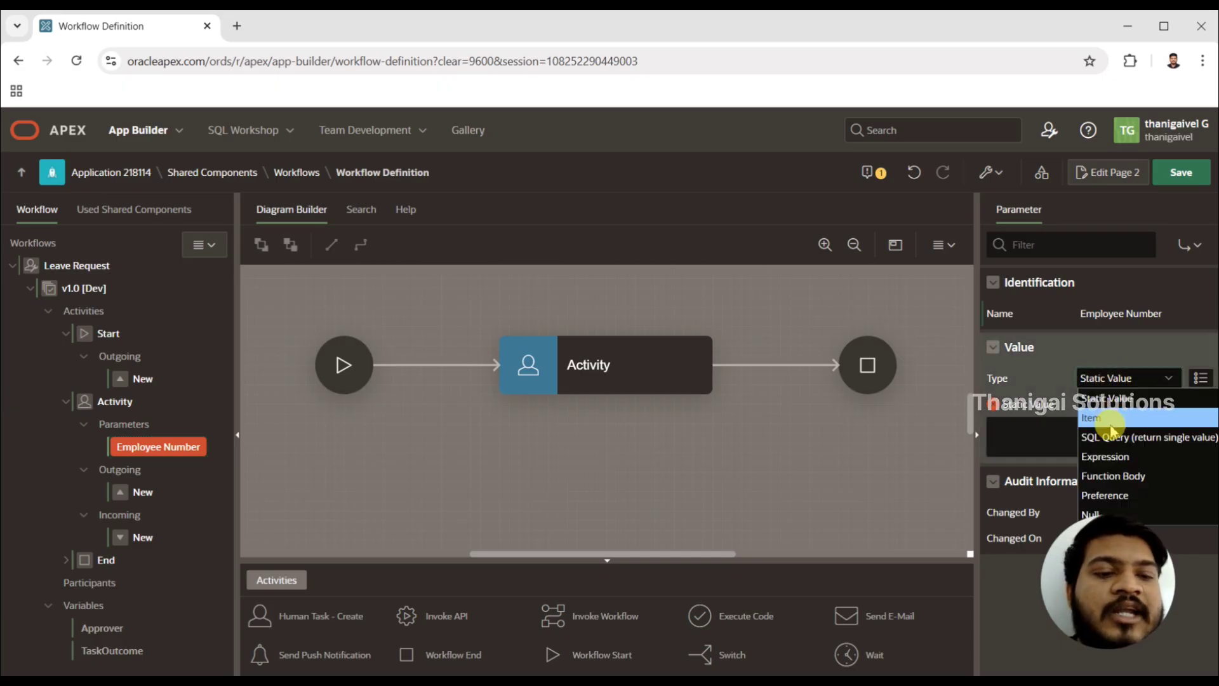
pyautogui.click(1121, 380)
pyautogui.click(1129, 375)
pyautogui.click(1134, 373)
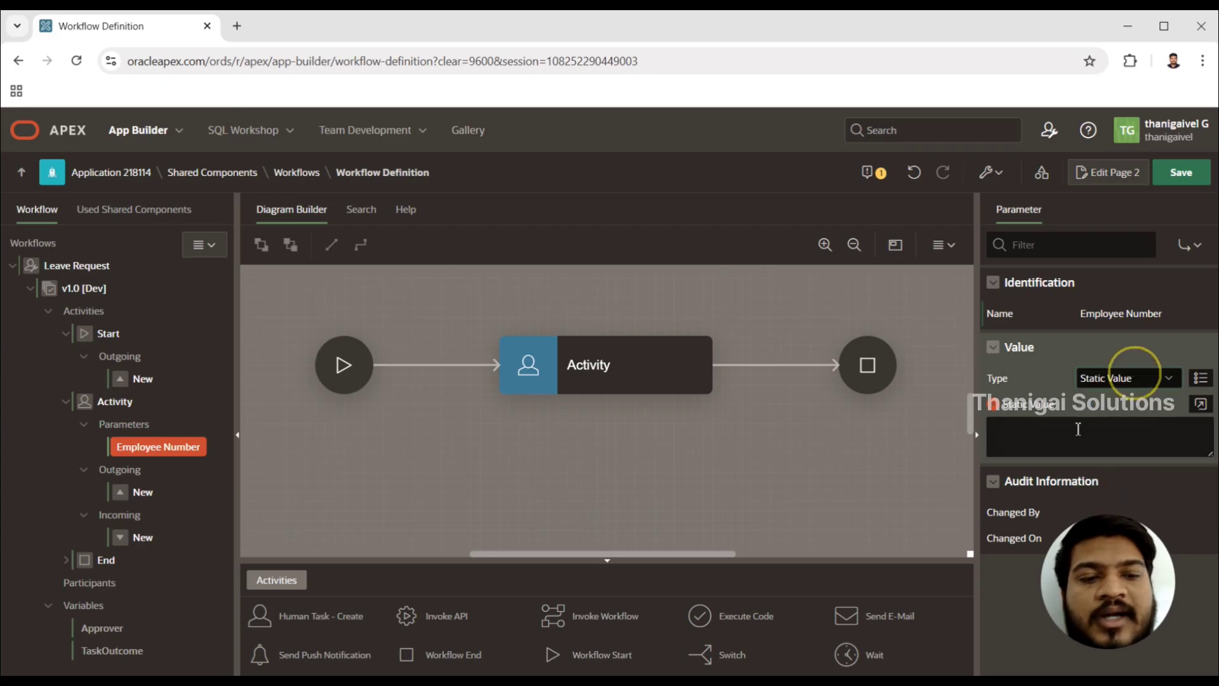
pyautogui.click(1079, 429)
pyautogui.write('1')
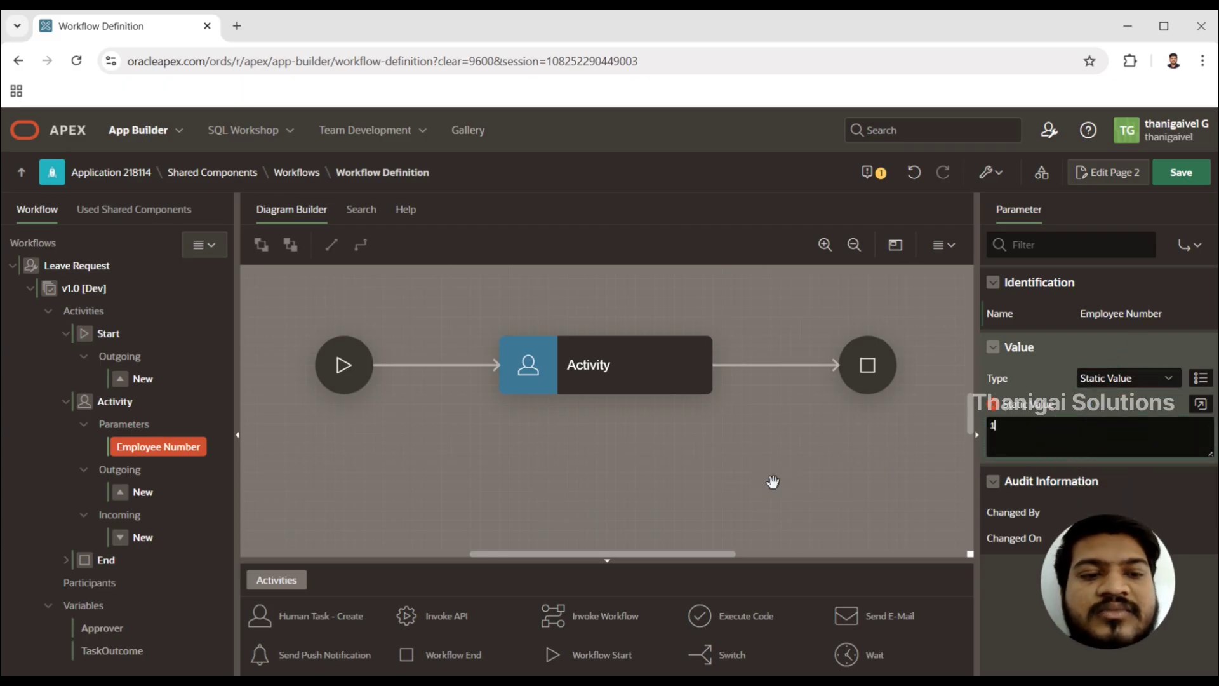
pyautogui.click(773, 482)
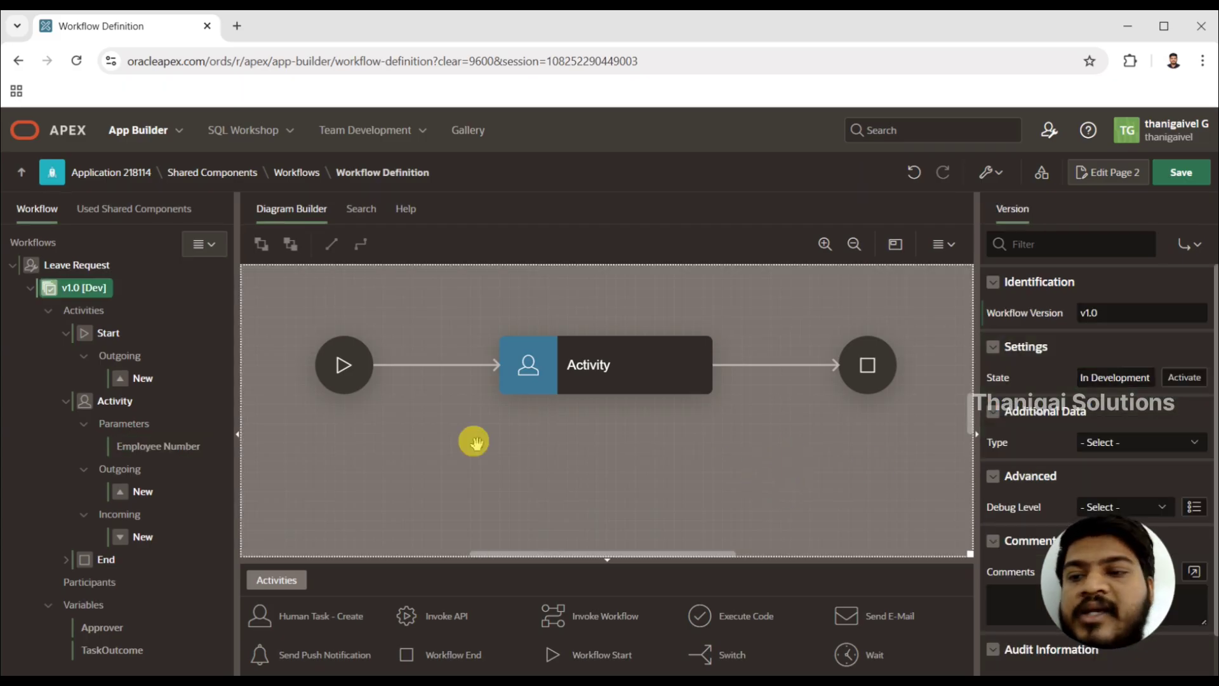
pyautogui.click(134, 443)
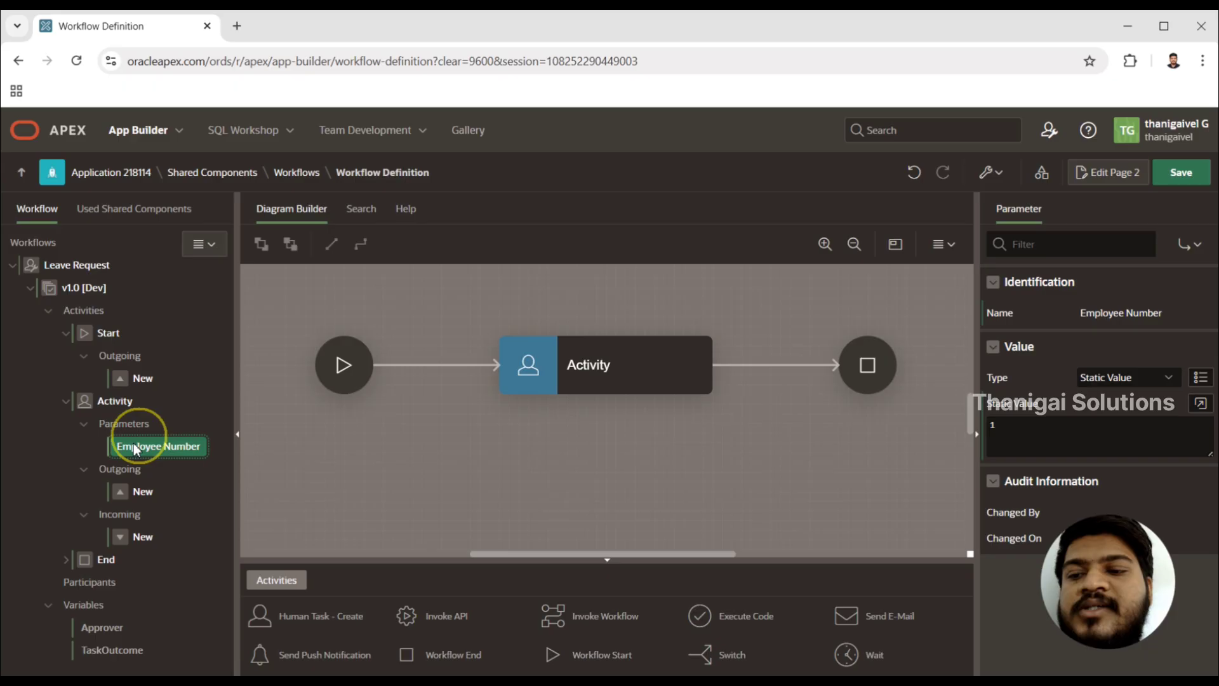
# - Rename the human task activity as Leave Approval
pyautogui.click(120, 404)
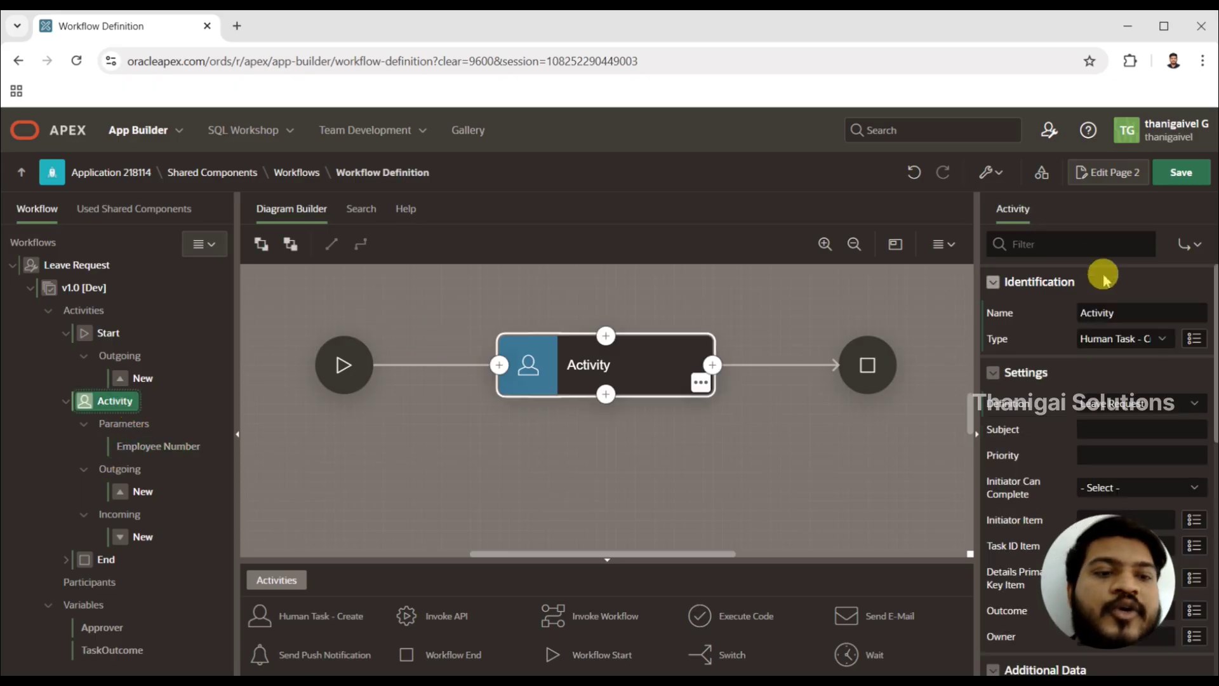
pyautogui.doubleClick(1131, 307)
pyautogui.write('R')
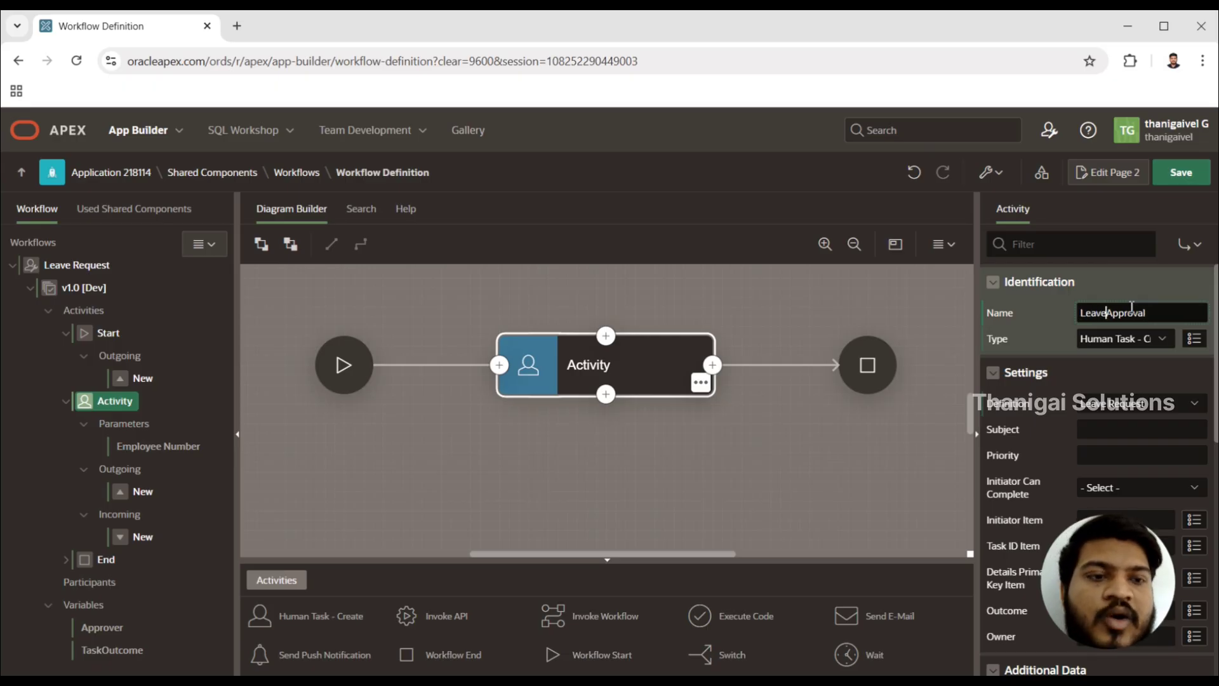
pyautogui.click(701, 463)
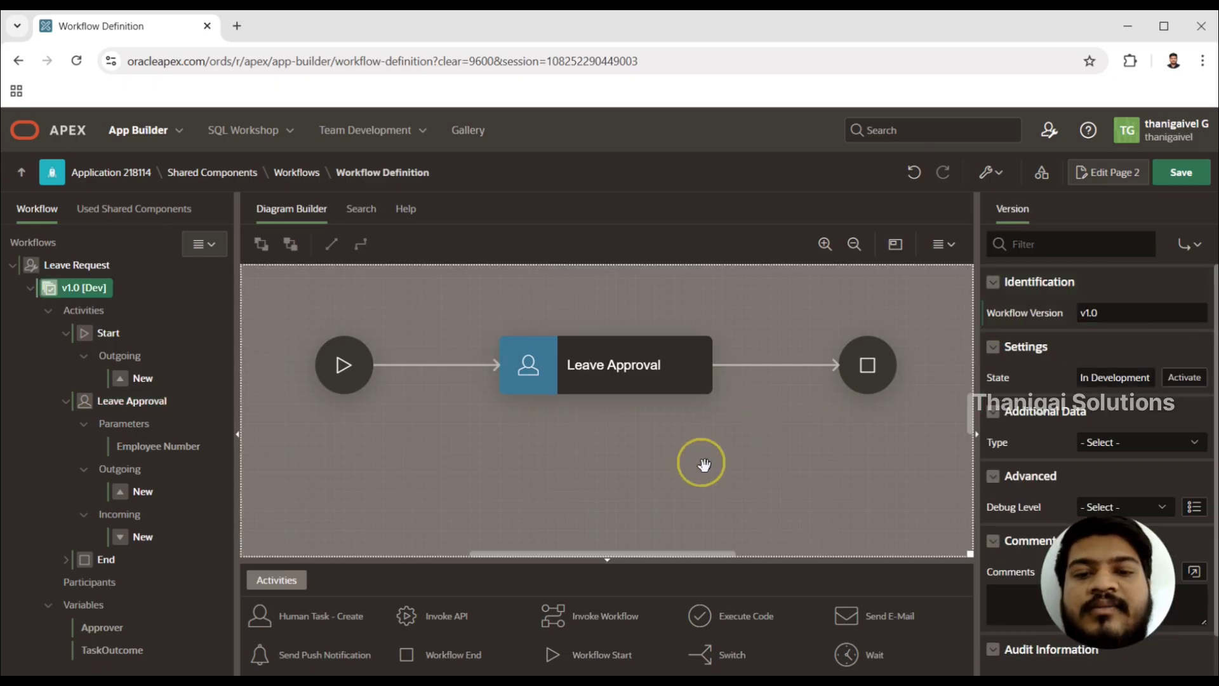
pyautogui.click(640, 388)
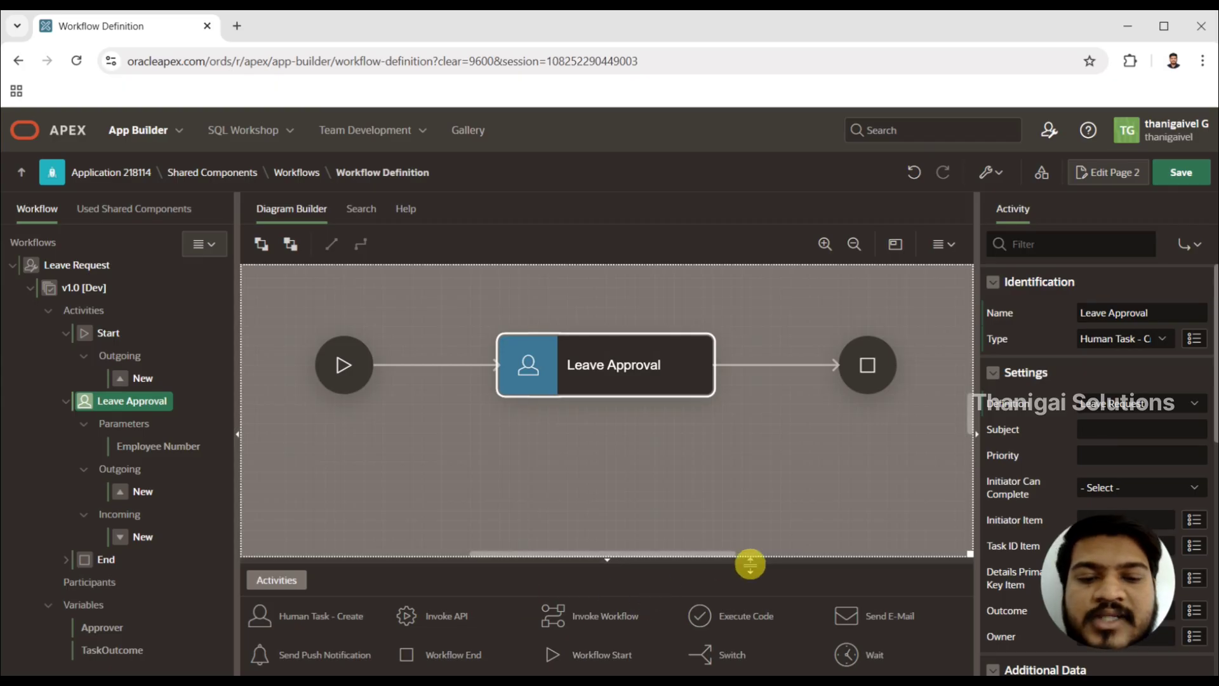
# - Add a Switch activity of type True False Check to the diagram, aligned directly below Leave Approval
pyautogui.click(407, 651)
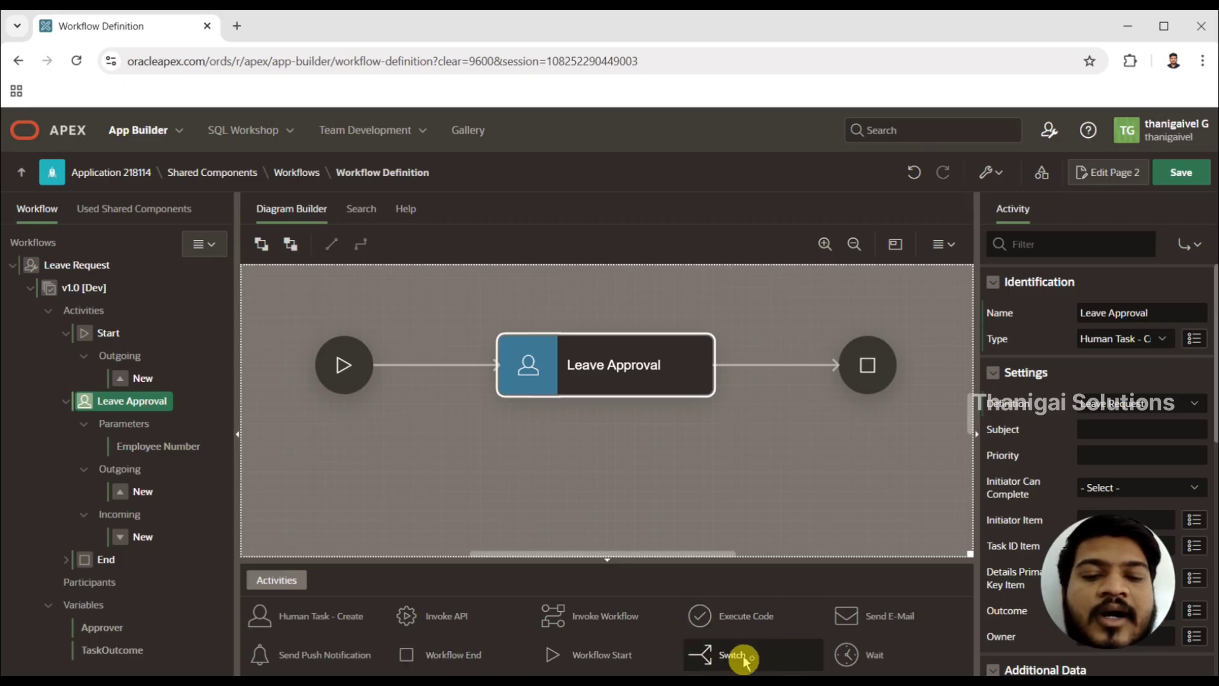
pyautogui.moveTo(740, 653); pyautogui.dragTo(617, 470)
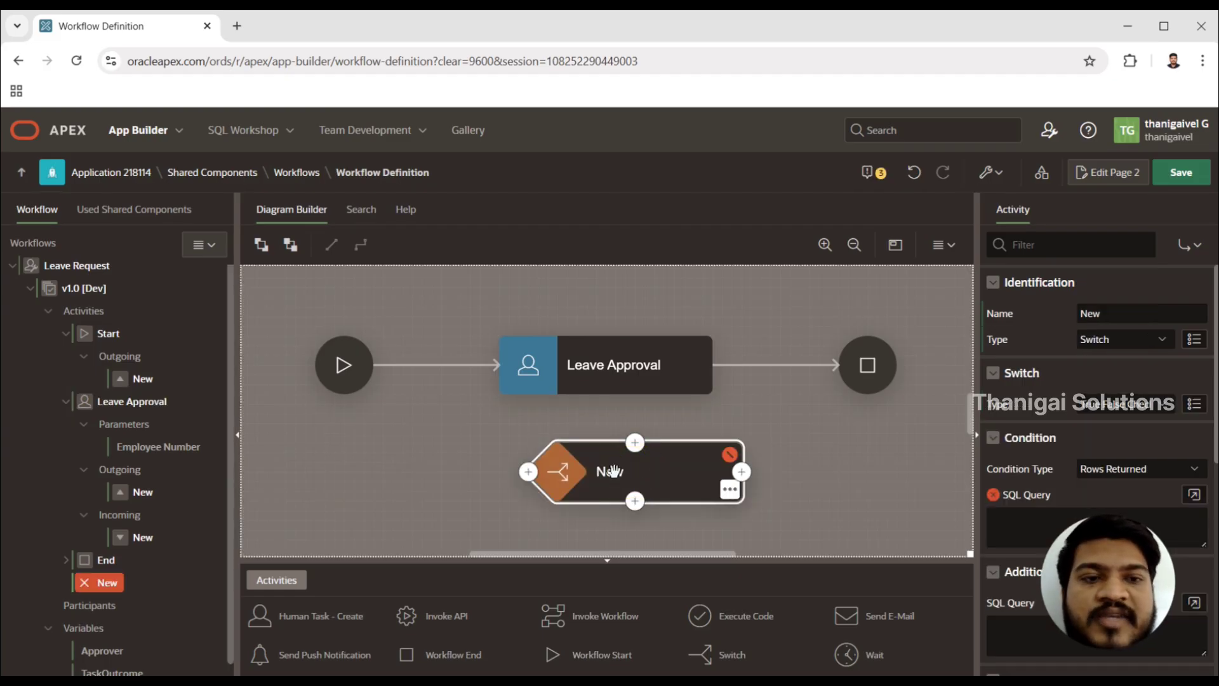
pyautogui.click(1123, 406)
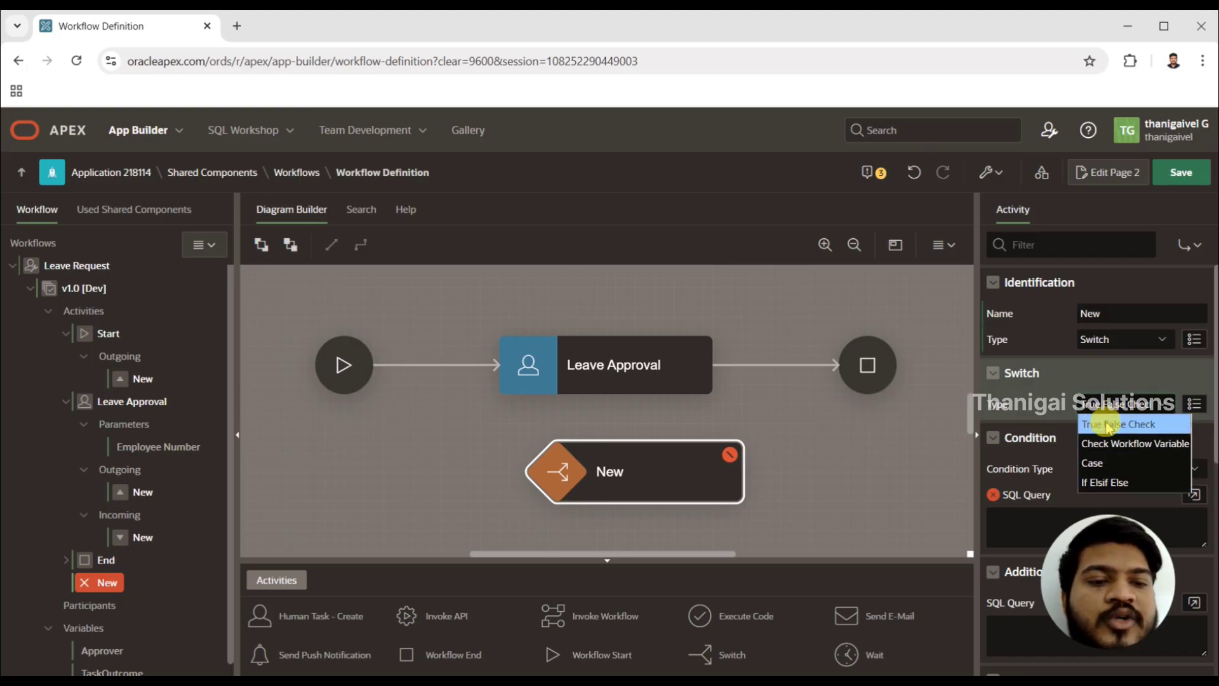
pyautogui.click(1103, 428)
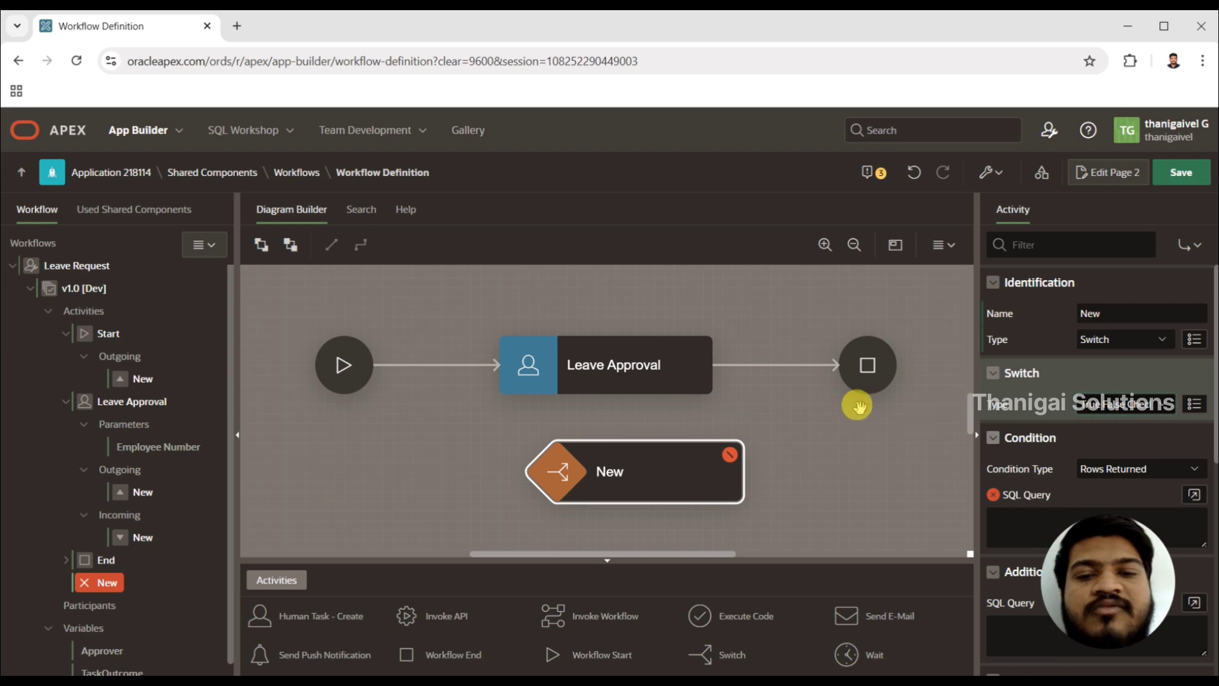
pyautogui.moveTo(644, 475); pyautogui.dragTo(611, 473)
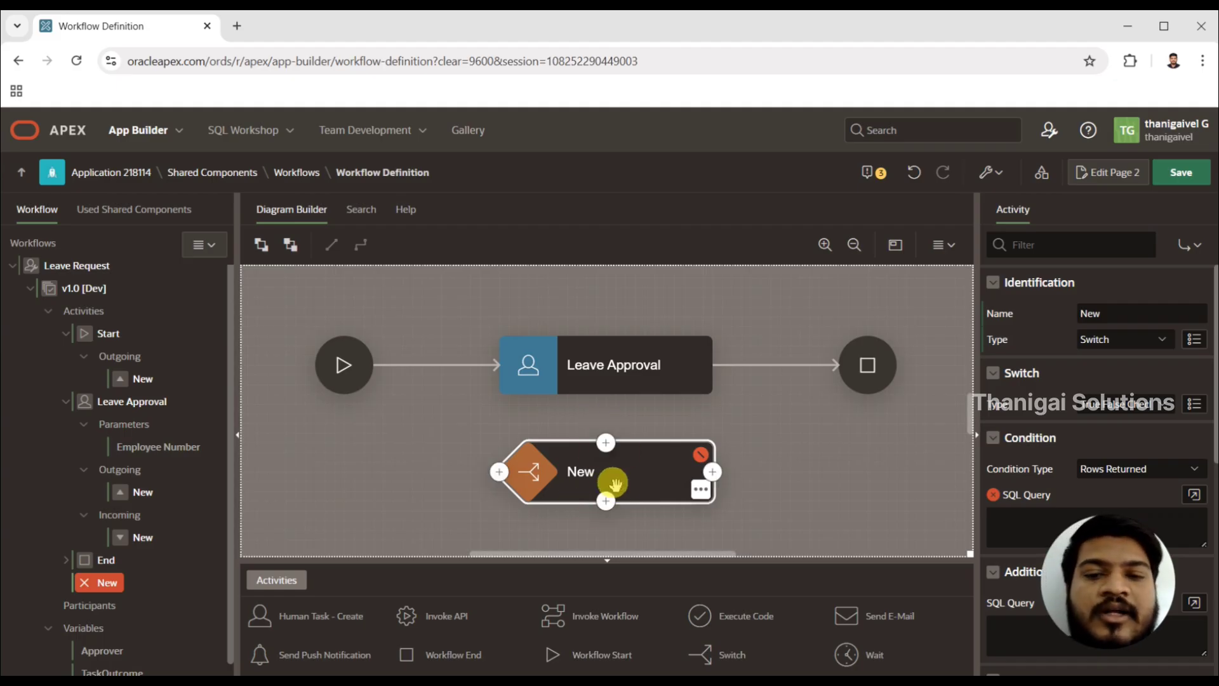
# - Rename the new switch activity as Approval Status
pyautogui.click(619, 482)
pyautogui.doubleClick(1093, 317)
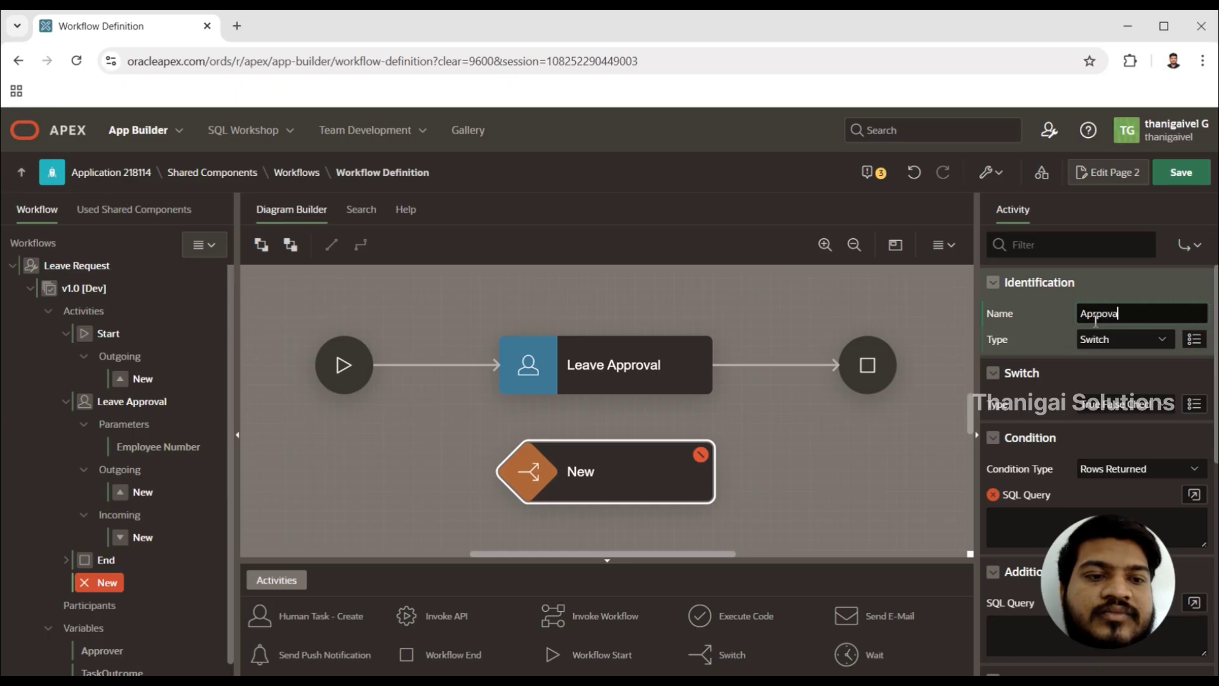
pyautogui.press('BackSpace')
pyautogui.press('BackSpace')
pyautogui.press('BackSpace')
pyautogui.press('BackSpace')
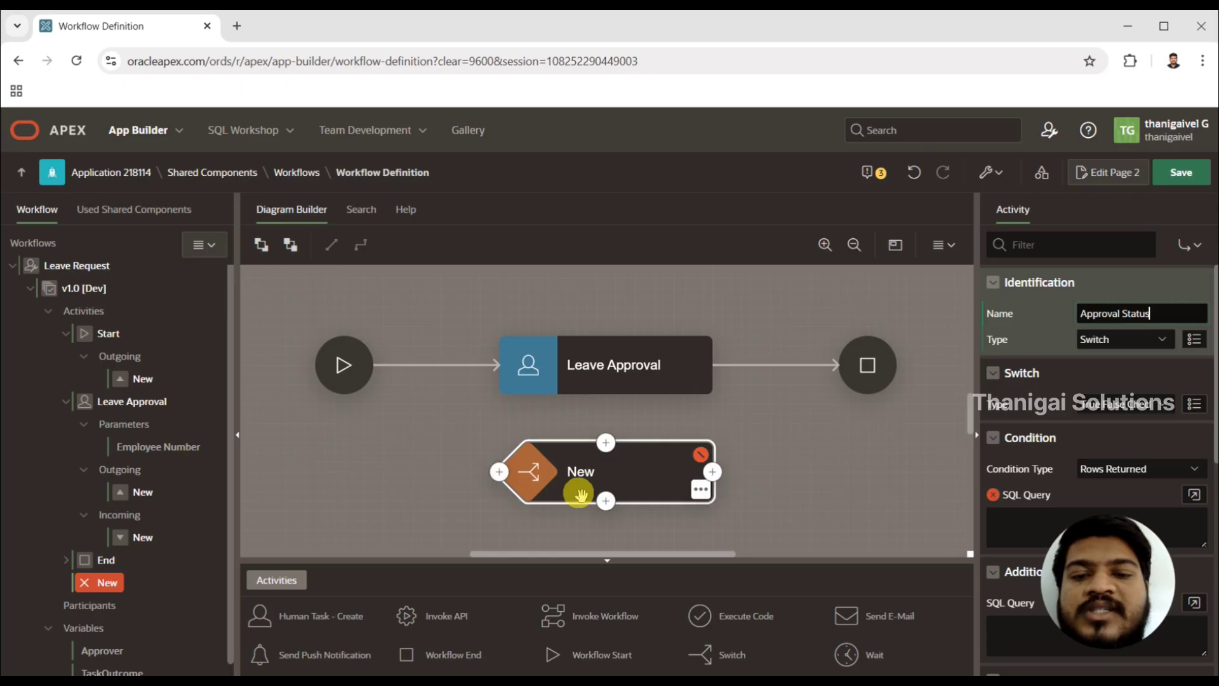
pyautogui.click(629, 452)
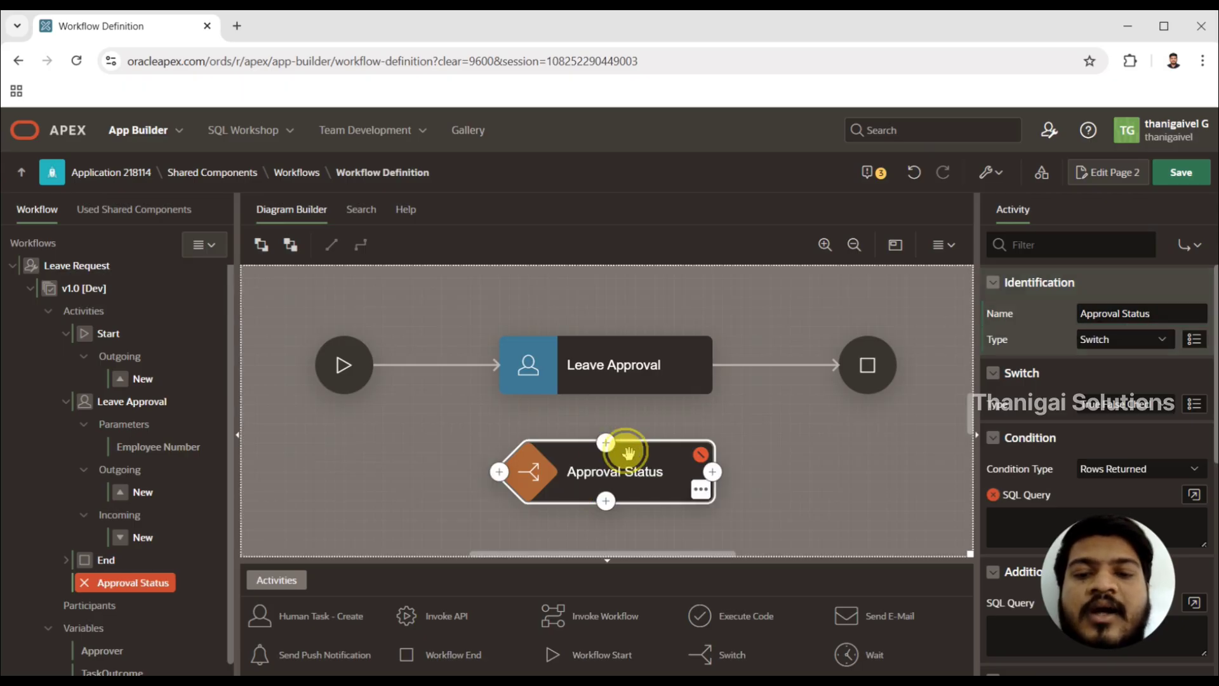
# - Create a connection from Leave Approval down to the Approval Status switch
pyautogui.click(622, 372)
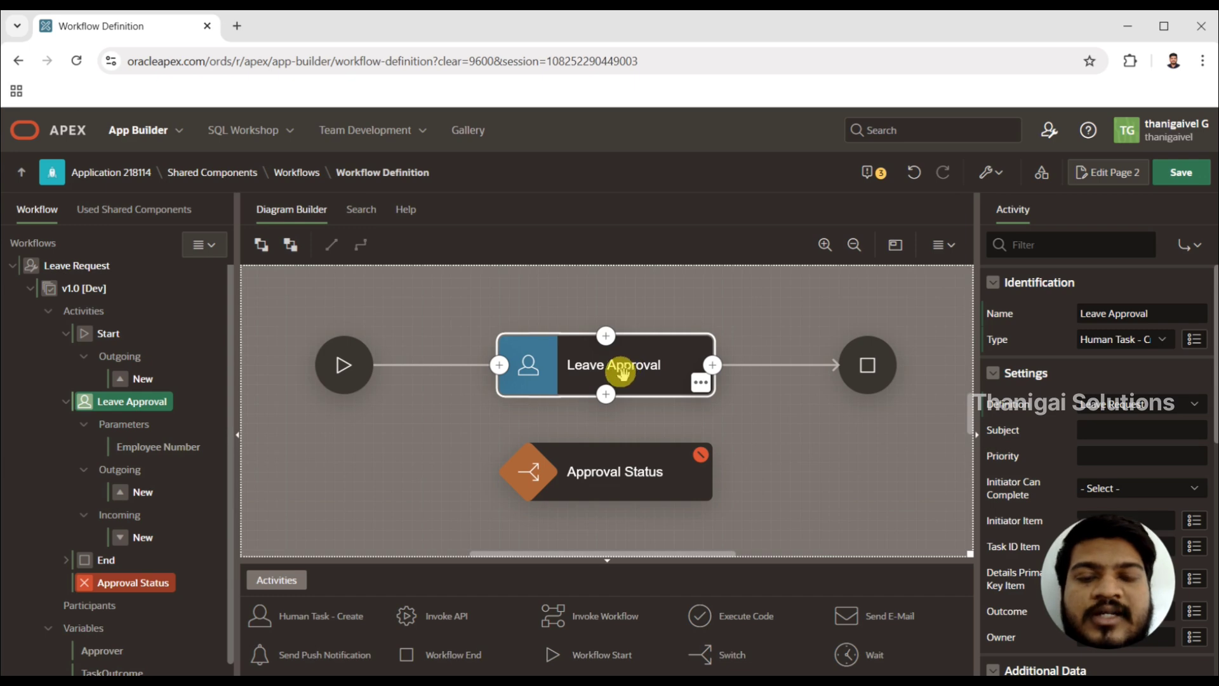
pyautogui.click(607, 399)
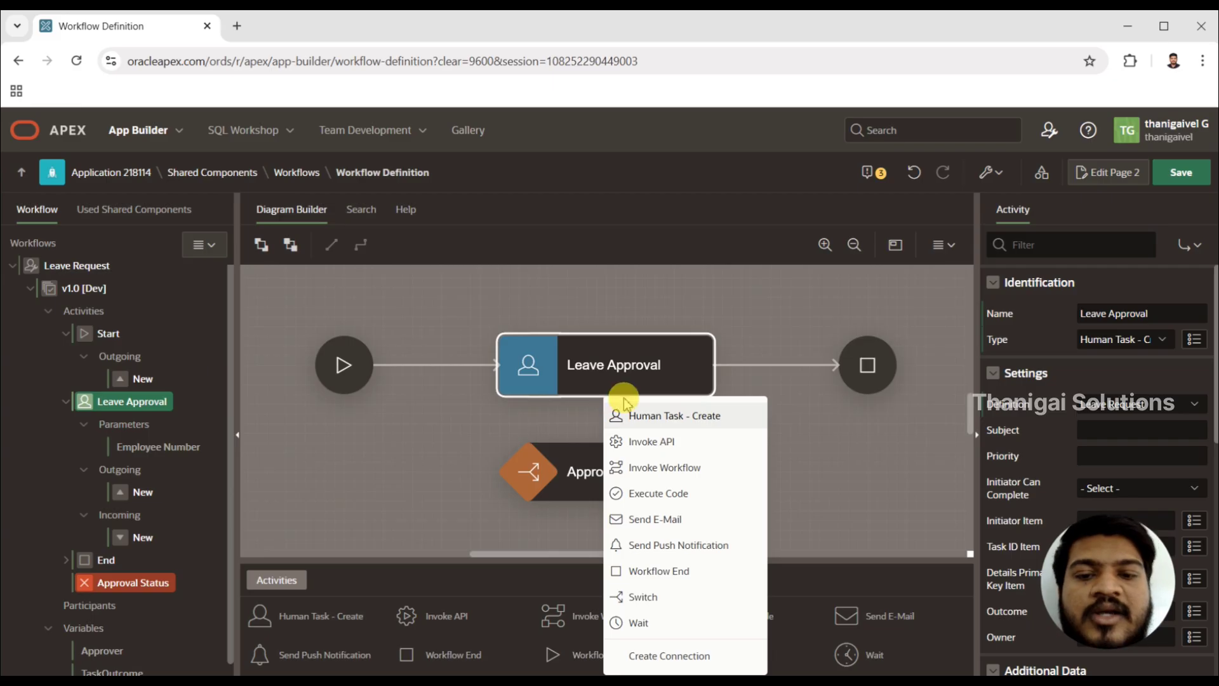
pyautogui.click(666, 657)
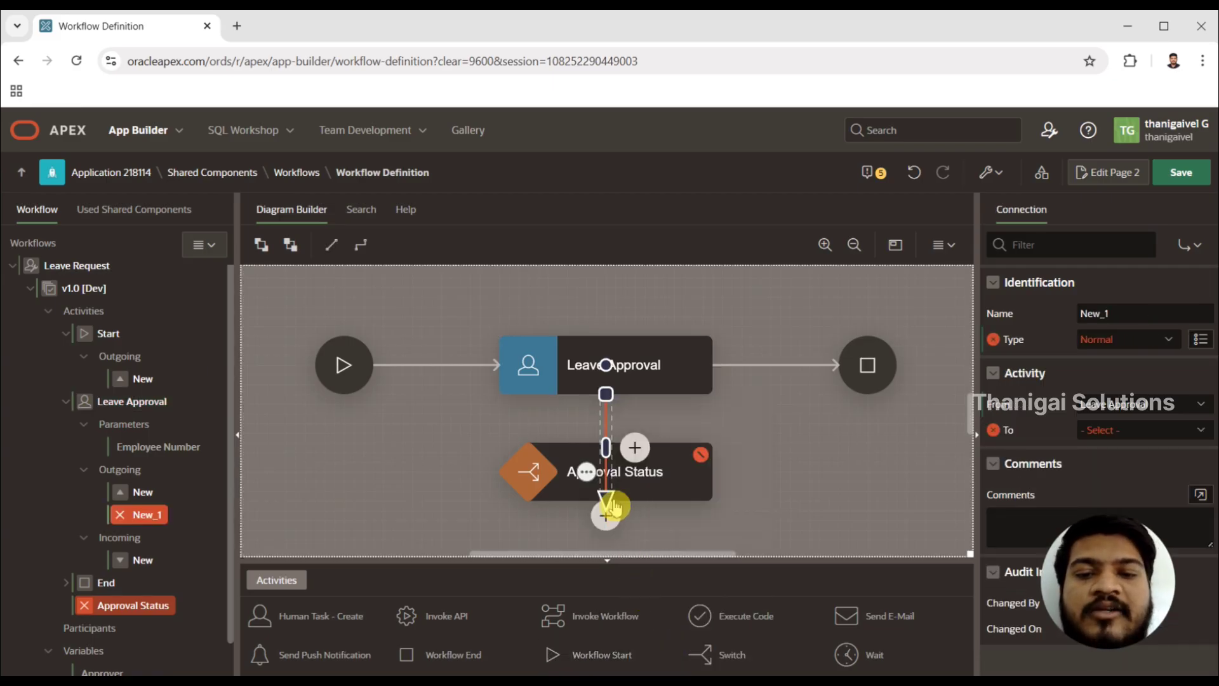
pyautogui.moveTo(608, 498); pyautogui.dragTo(606, 441)
pyautogui.moveTo(607, 498); pyautogui.dragTo(613, 462)
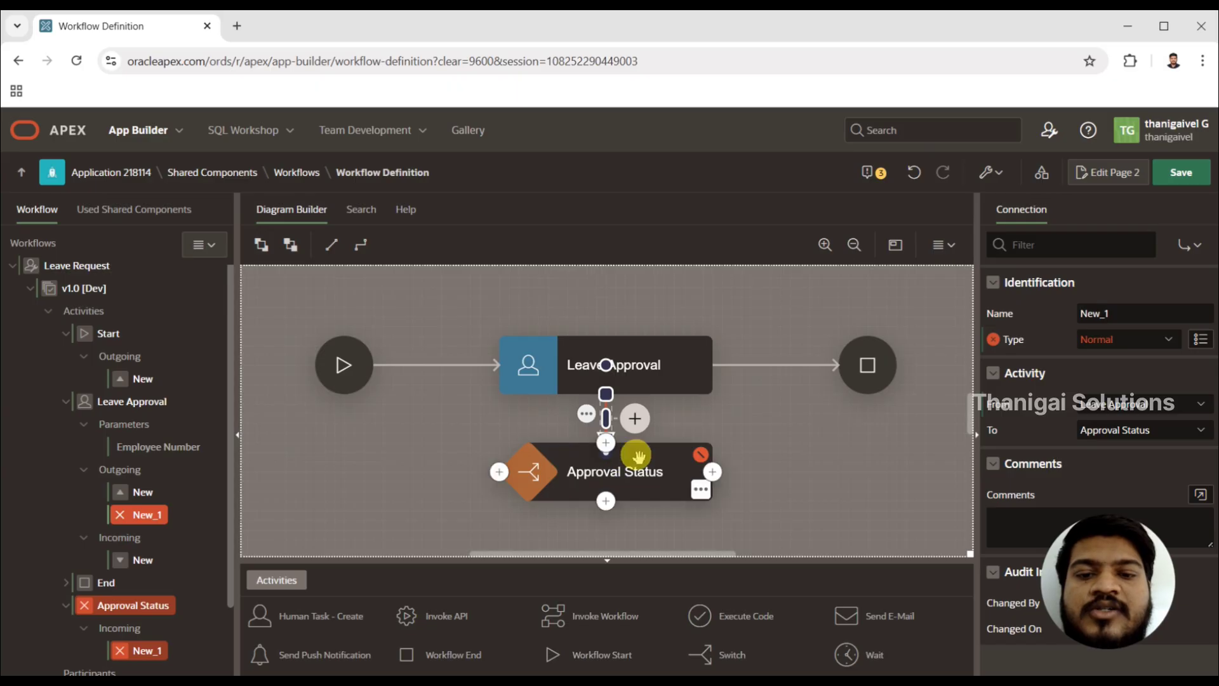
pyautogui.click(634, 459)
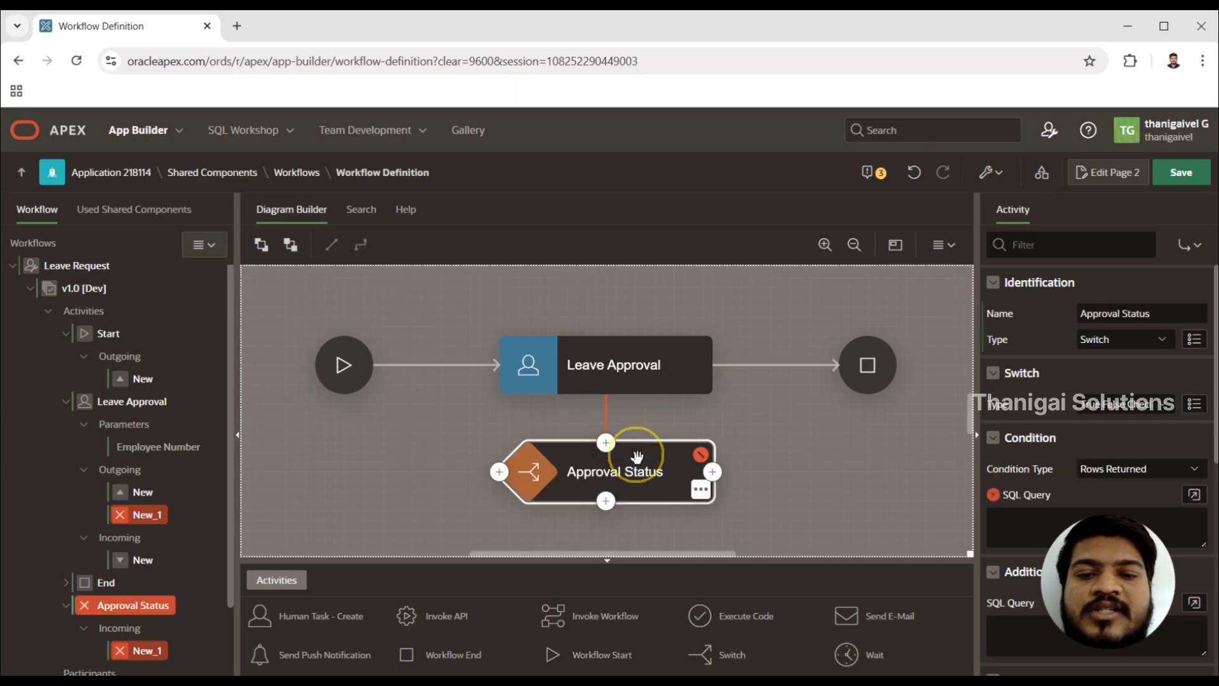
# - Choose Normal as the type of the connection between Leave Approval and Approval Status, and shift the switch slightly lower
pyautogui.click(606, 431)
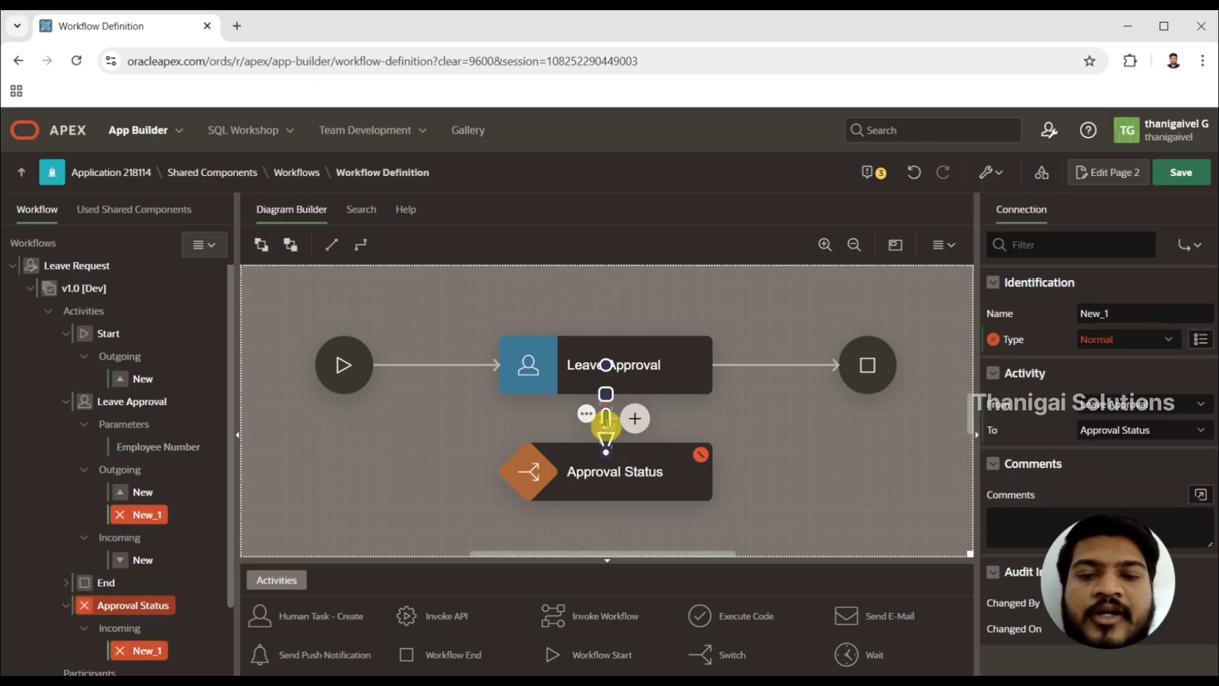
pyautogui.click(1118, 341)
pyautogui.click(1108, 354)
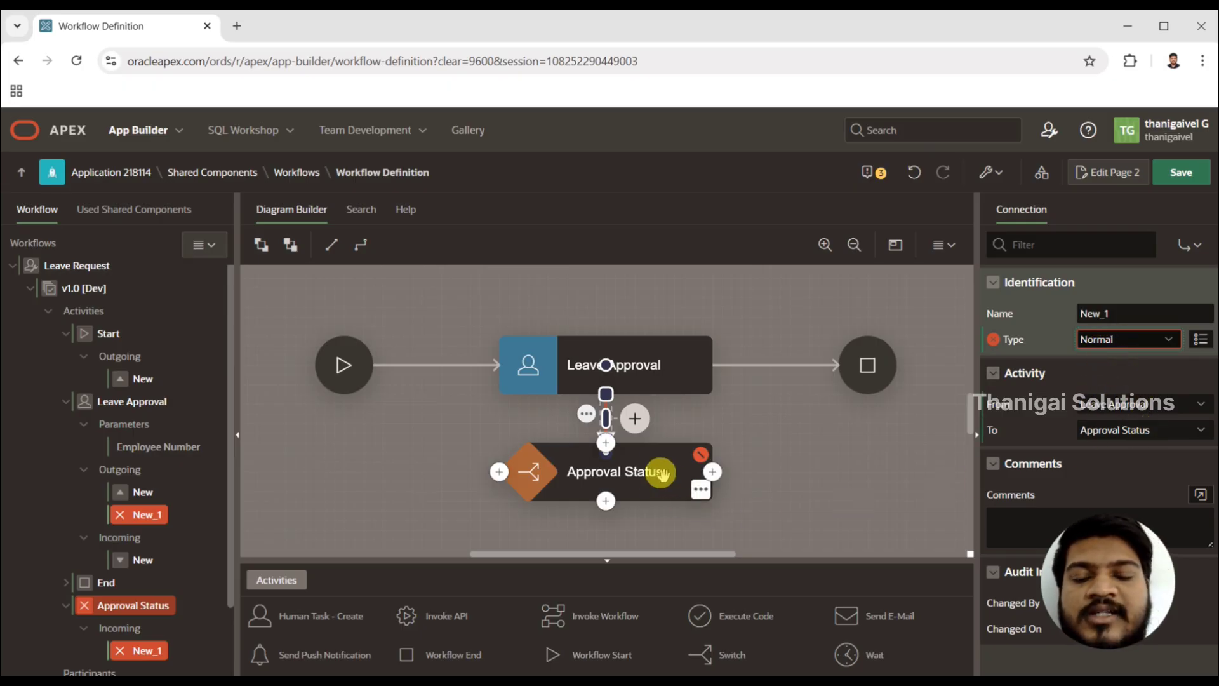
pyautogui.moveTo(662, 474); pyautogui.dragTo(661, 483)
pyautogui.click(791, 427)
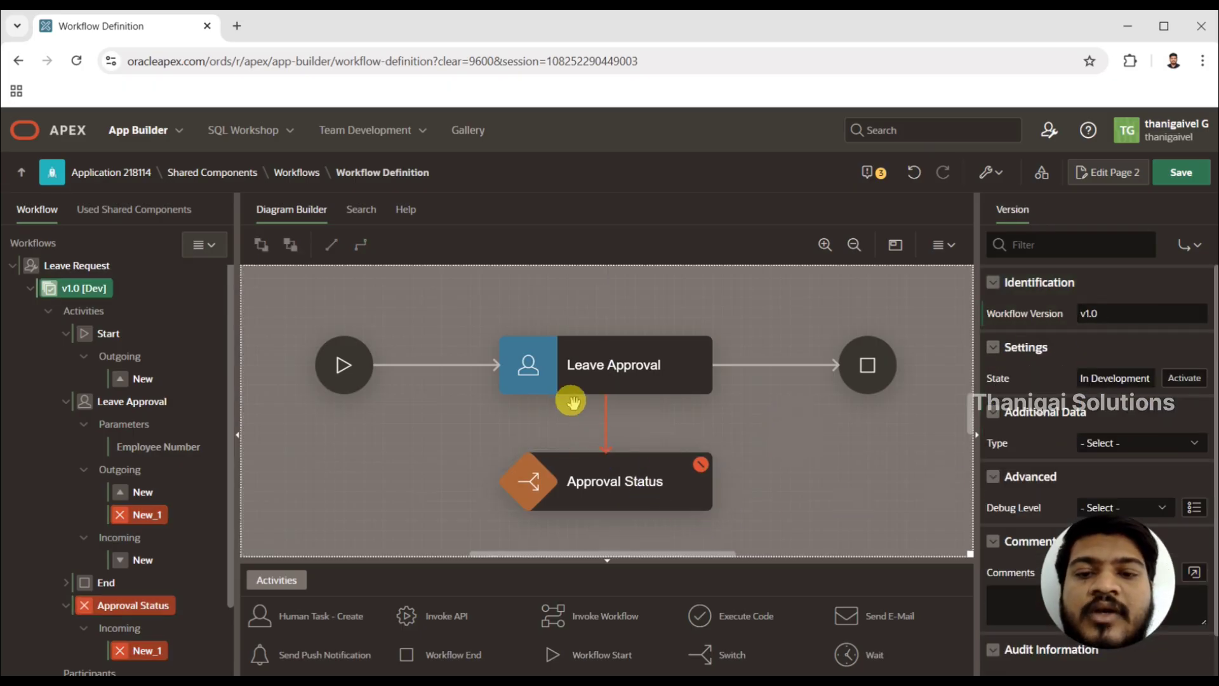
pyautogui.click(608, 414)
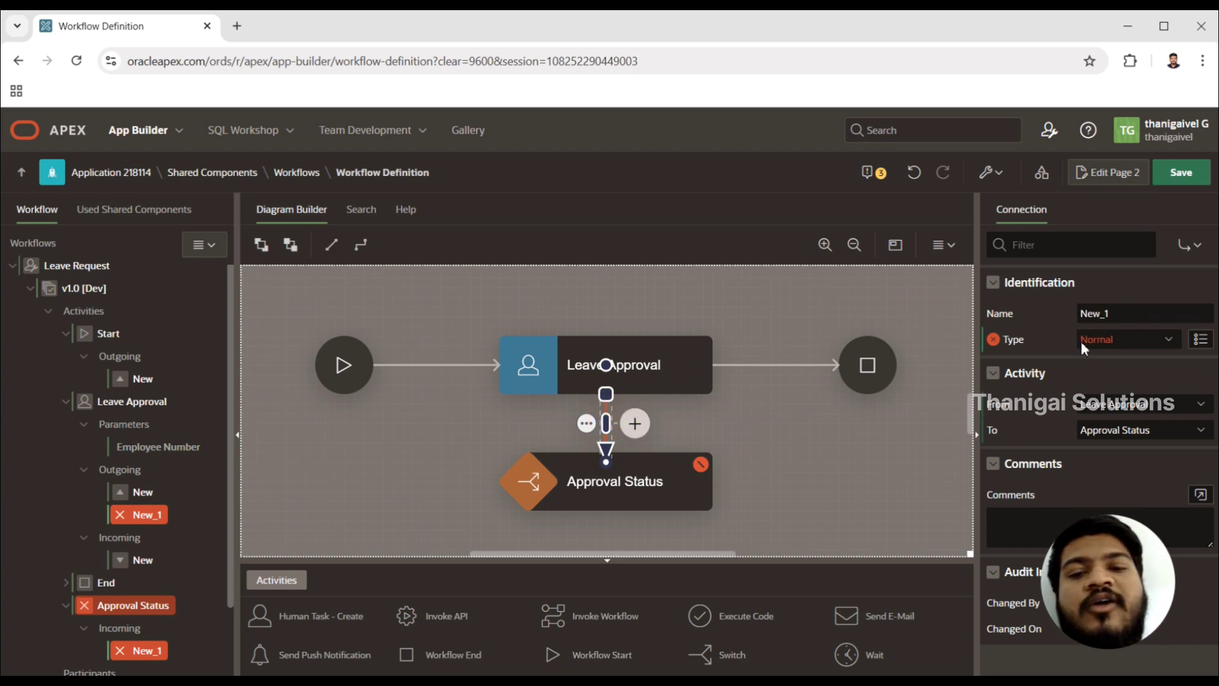
pyautogui.click(697, 419)
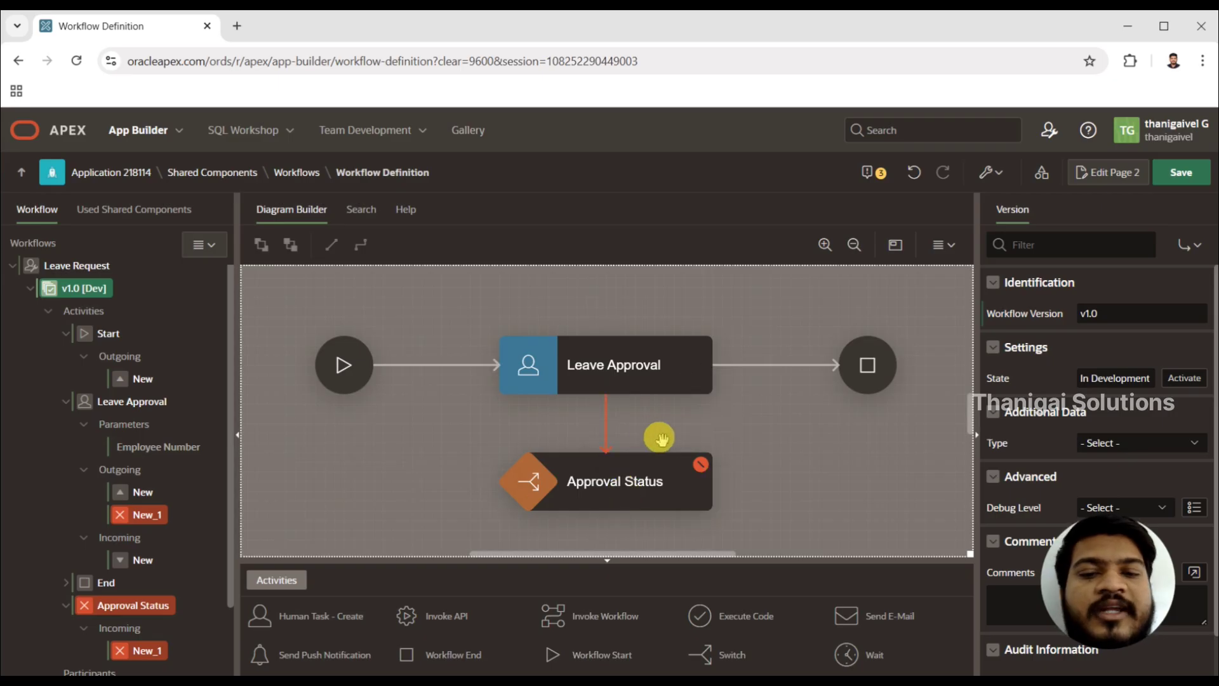
# - Set the Approval Status switch's condition type to Workflow Variable = Value
pyautogui.click(628, 460)
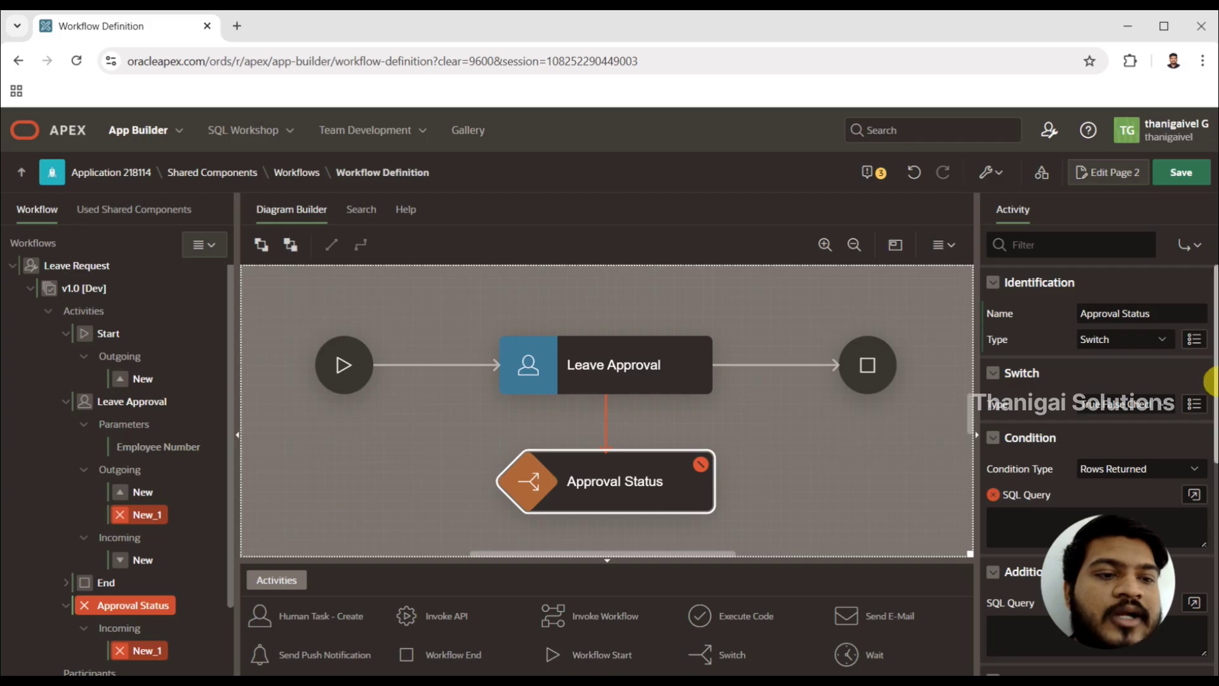
pyautogui.scroll(-2, 1210, 381)
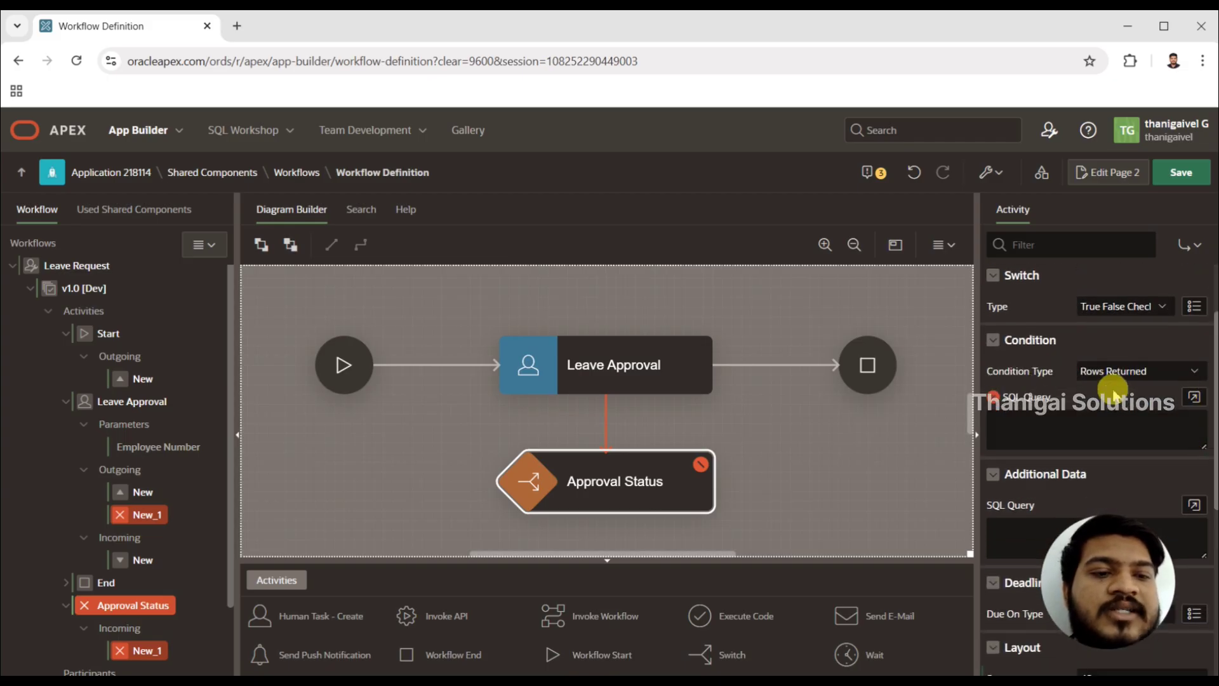
pyautogui.click(1108, 371)
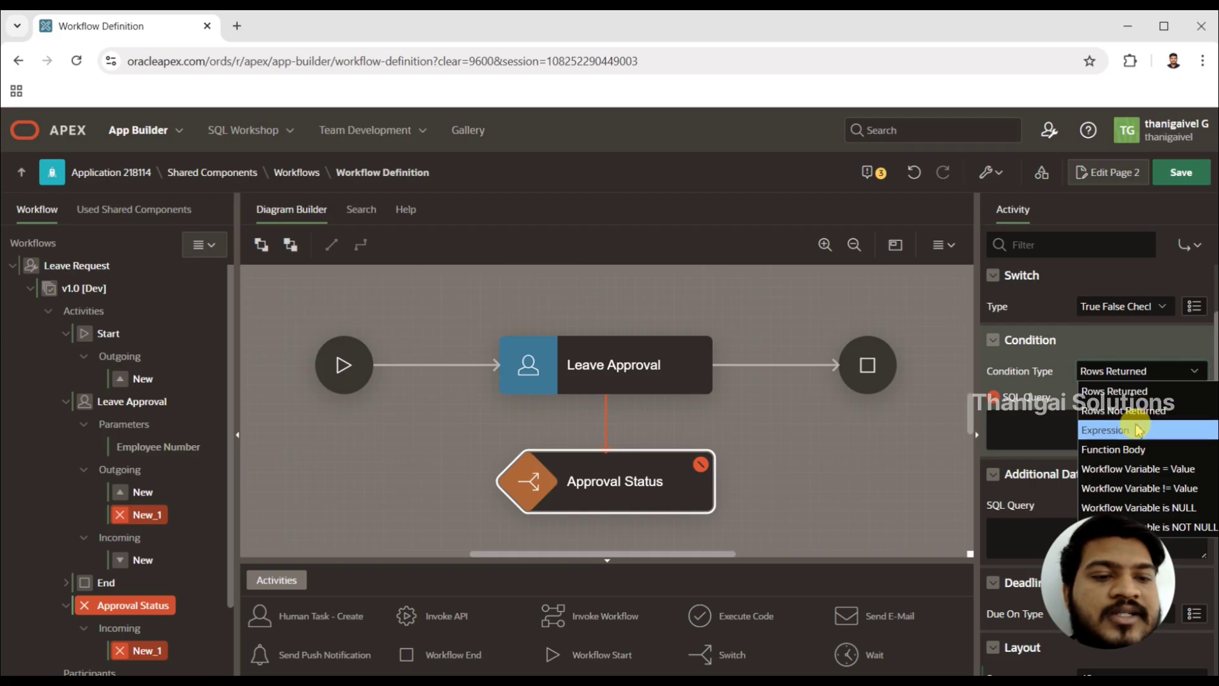
pyautogui.click(1137, 469)
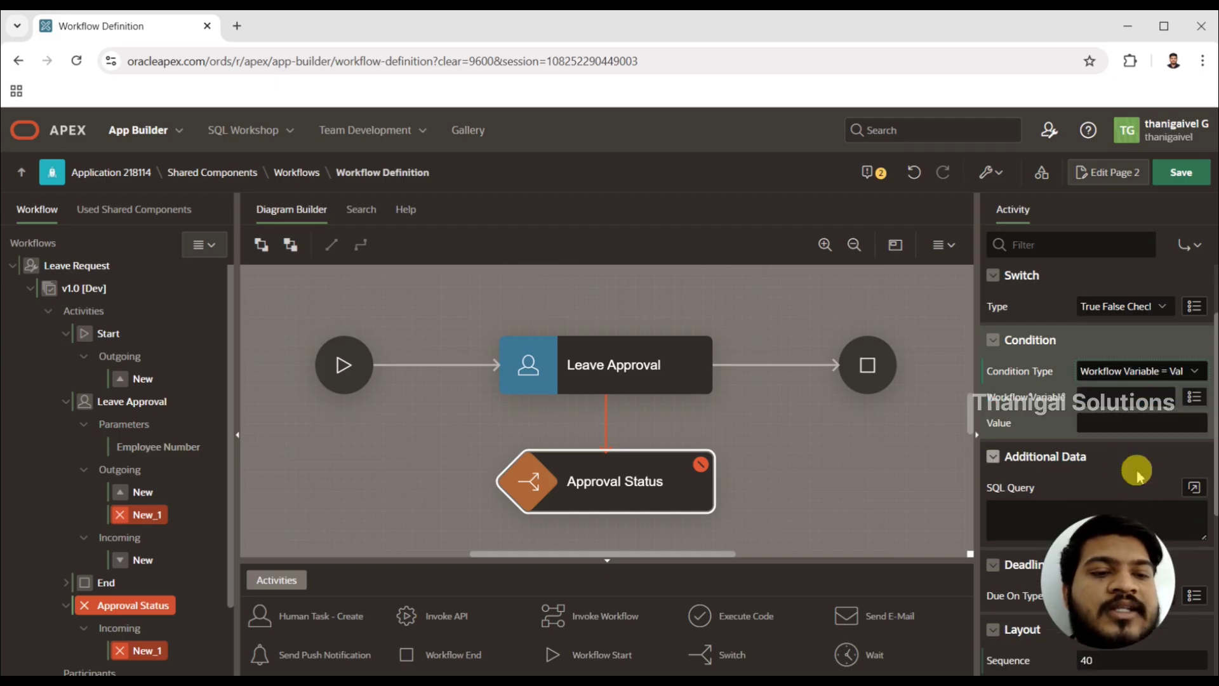
pyautogui.click(1115, 399)
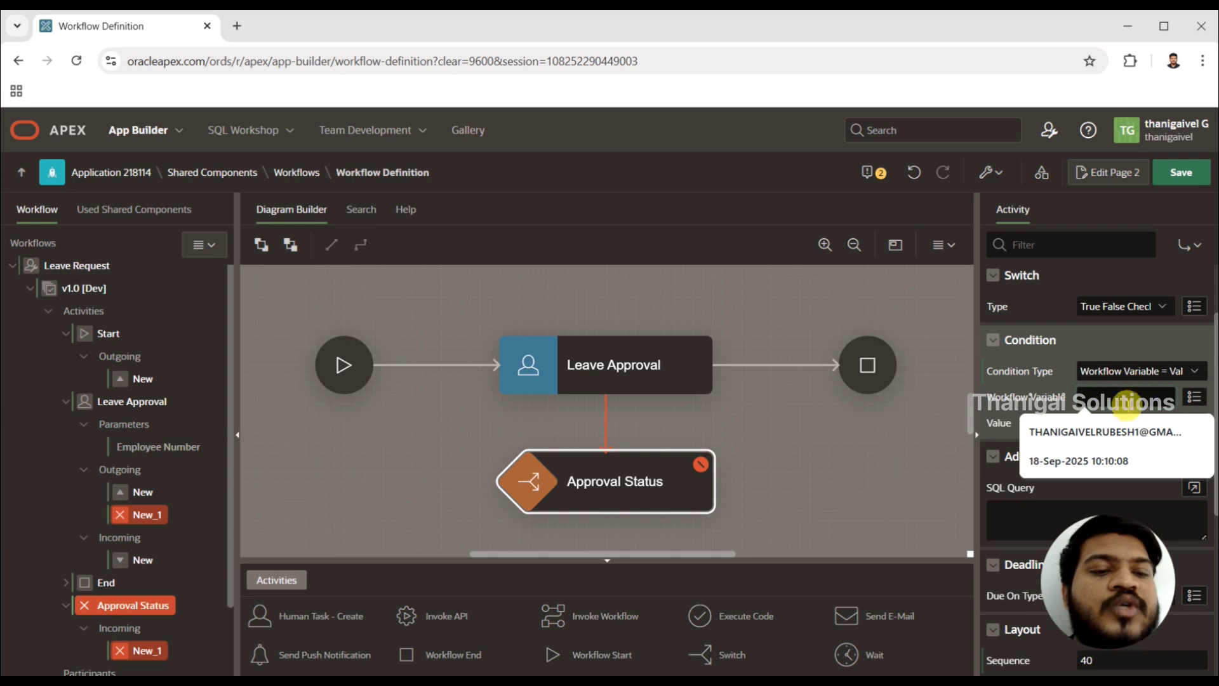
pyautogui.click(1061, 529)
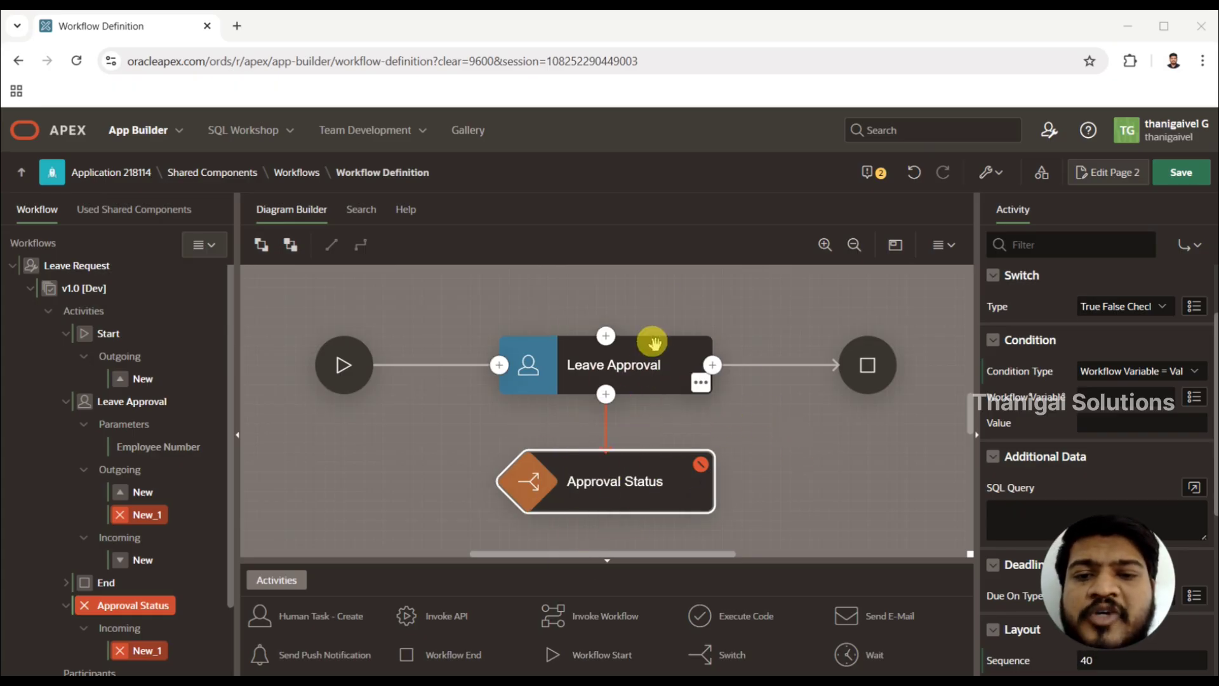
# - Add an Execute Code activity to the right of the Approval Status switch, just below the End activity
pyautogui.click(613, 365)
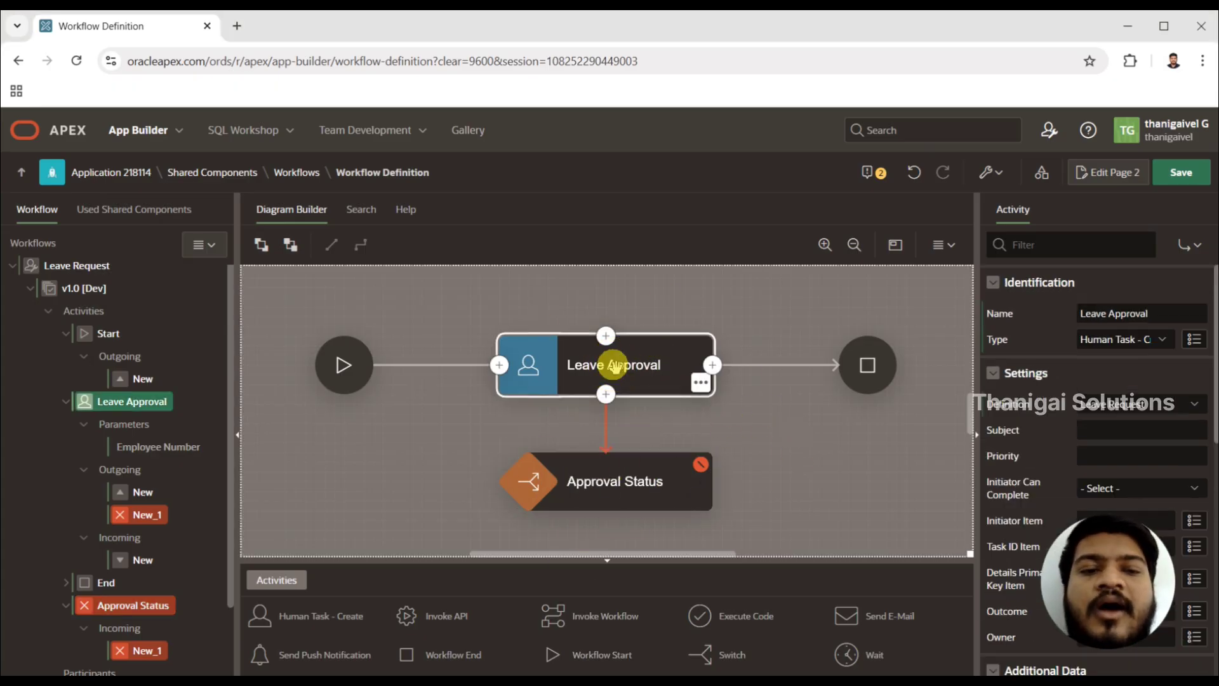
pyautogui.click(629, 505)
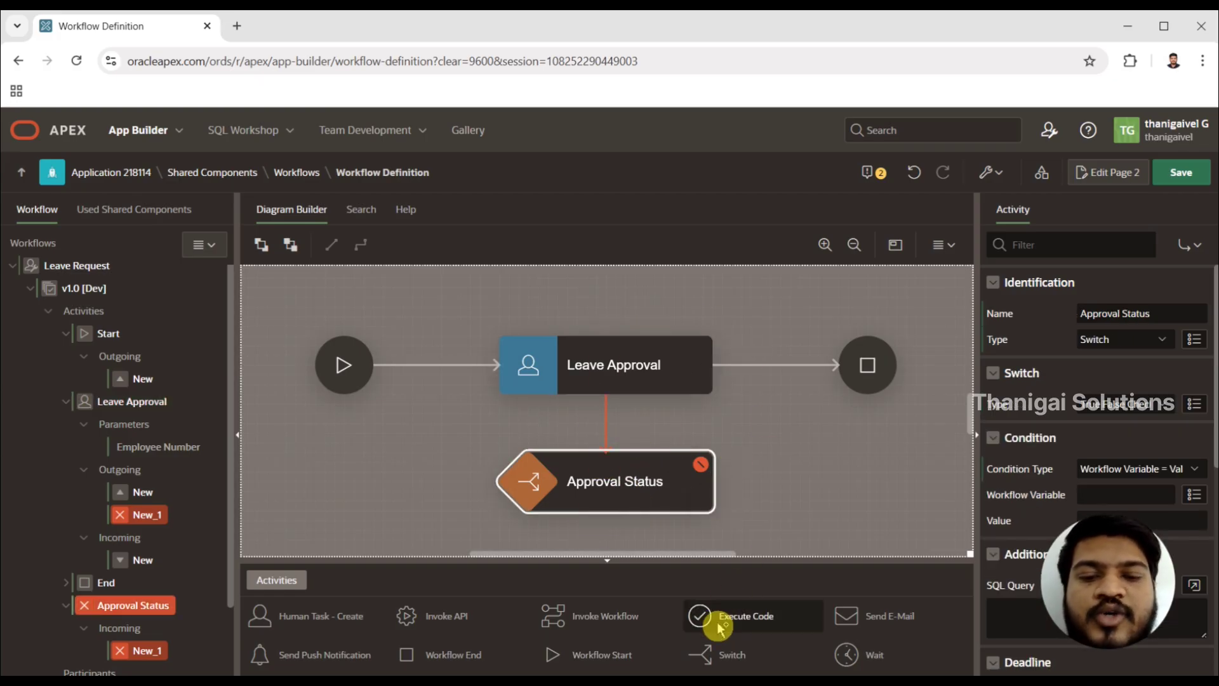
pyautogui.moveTo(713, 620); pyautogui.dragTo(833, 437)
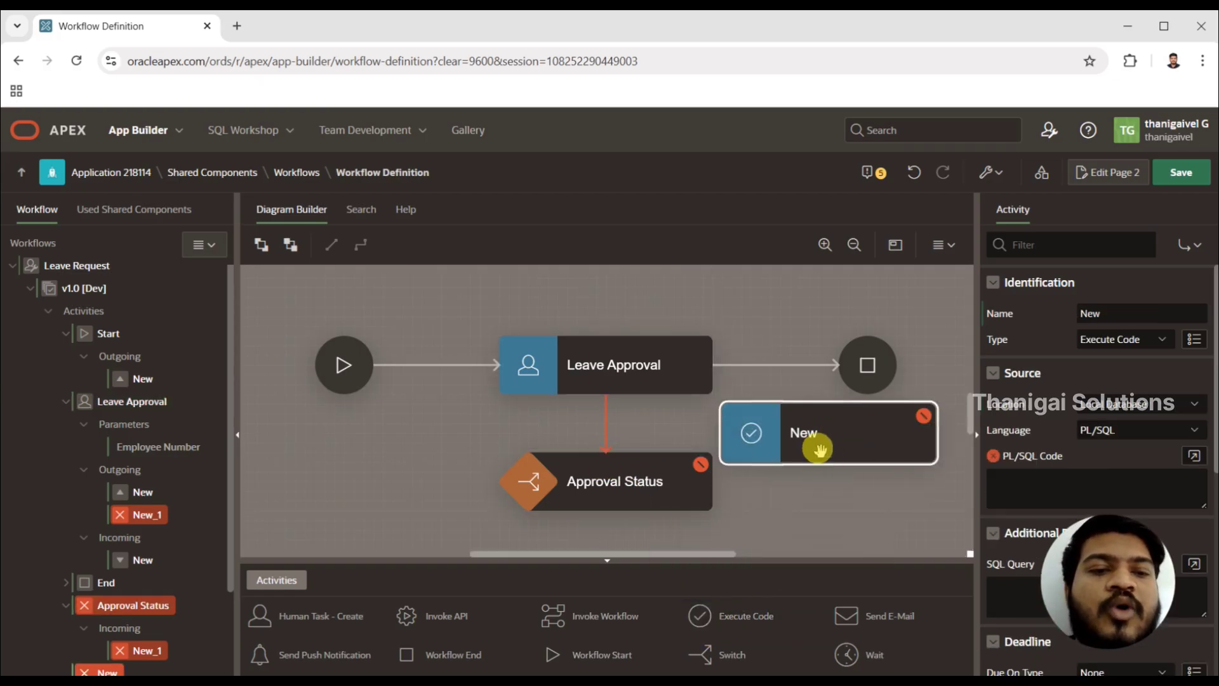
pyautogui.click(1193, 457)
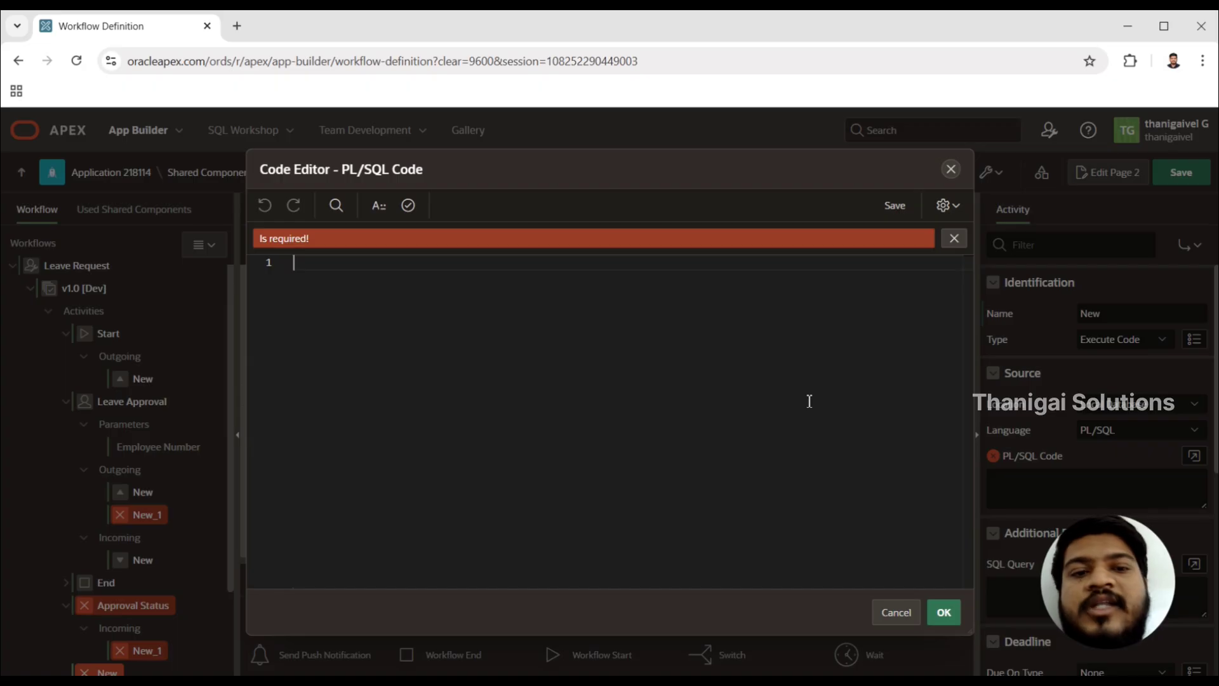
pyautogui.click(950, 177)
pyautogui.click(853, 433)
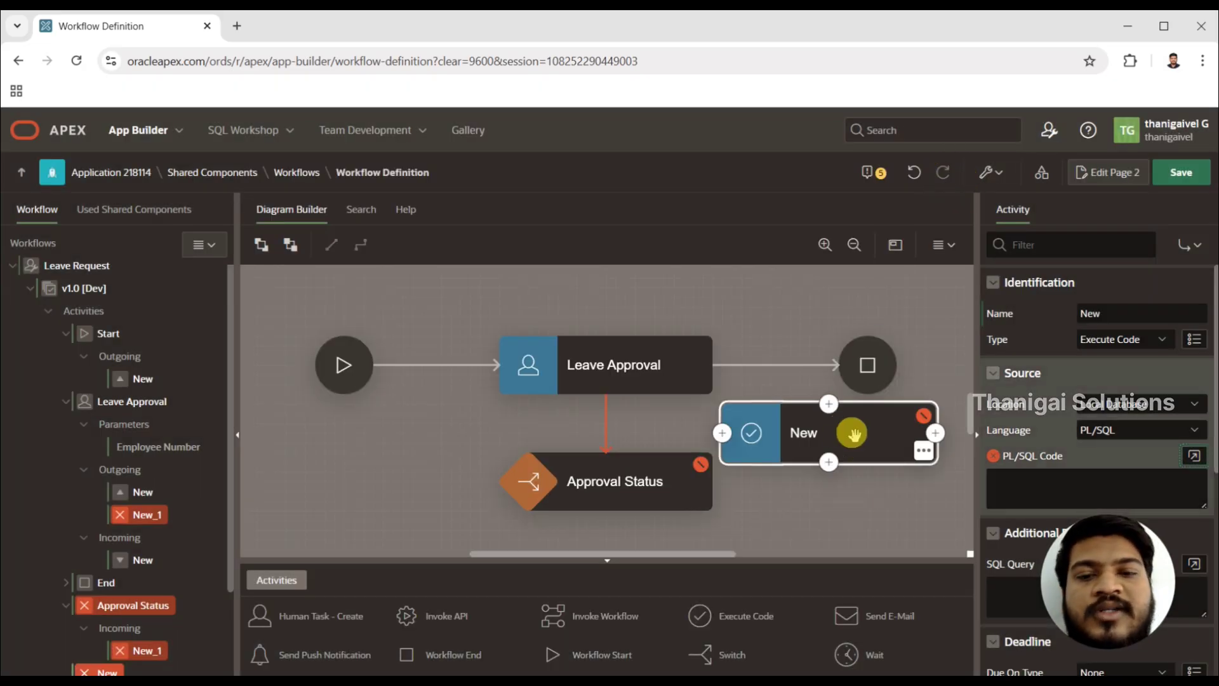
pyautogui.moveTo(854, 435); pyautogui.dragTo(864, 444)
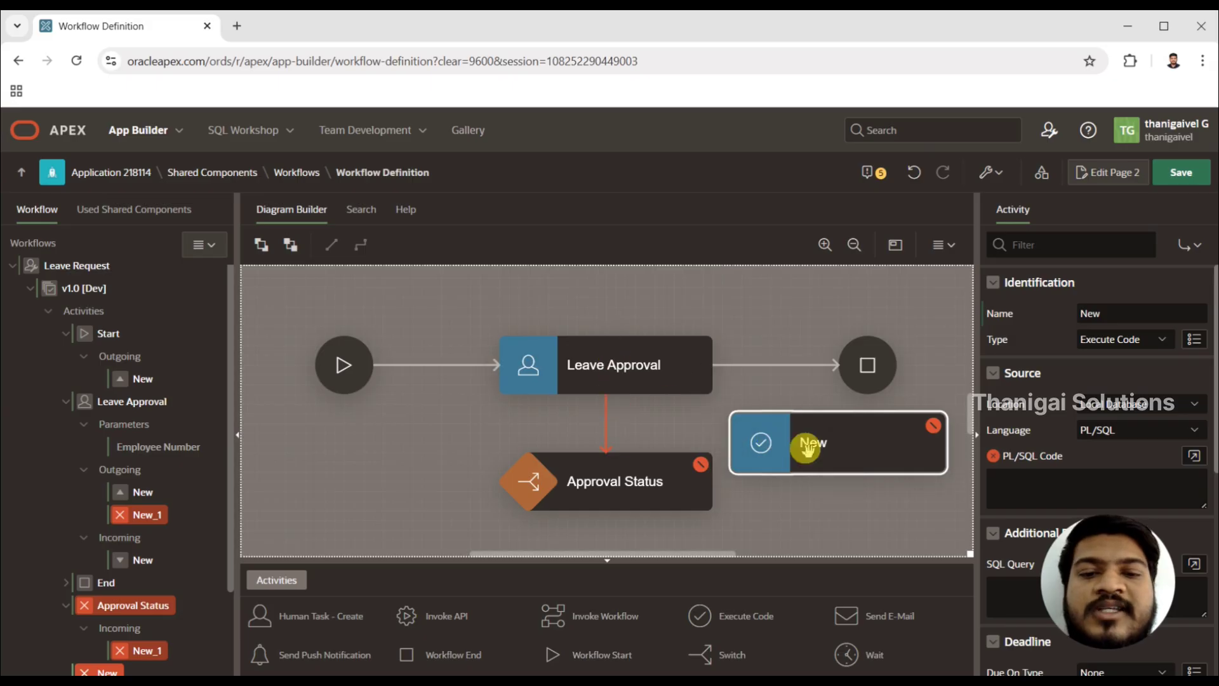
pyautogui.click(636, 349)
pyautogui.click(629, 480)
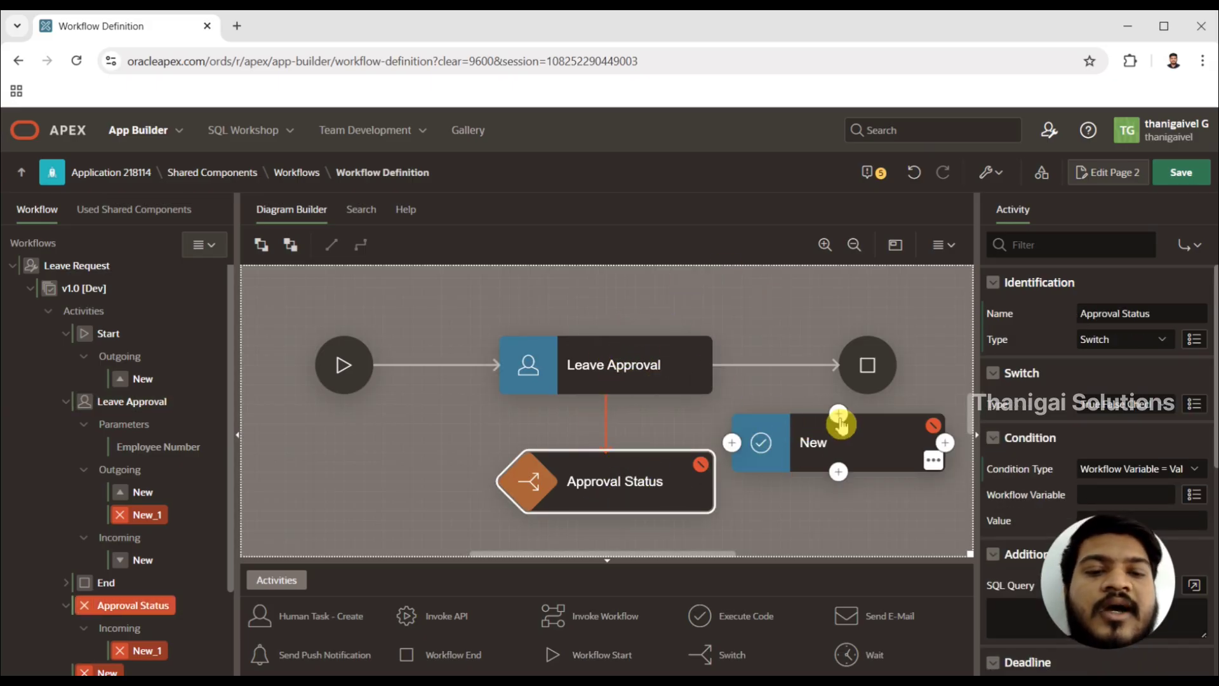
pyautogui.click(840, 422)
pyautogui.click(805, 443)
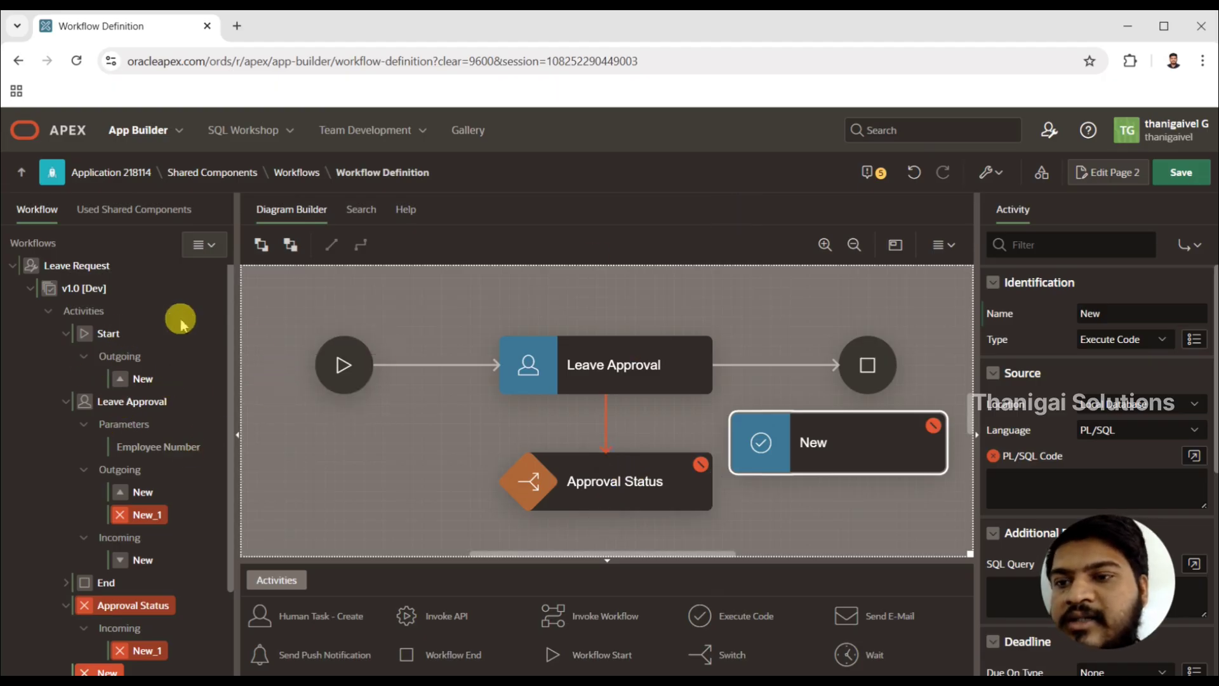
# - Add a new parameter to the Leave Request workflow
pyautogui.click(47, 311)
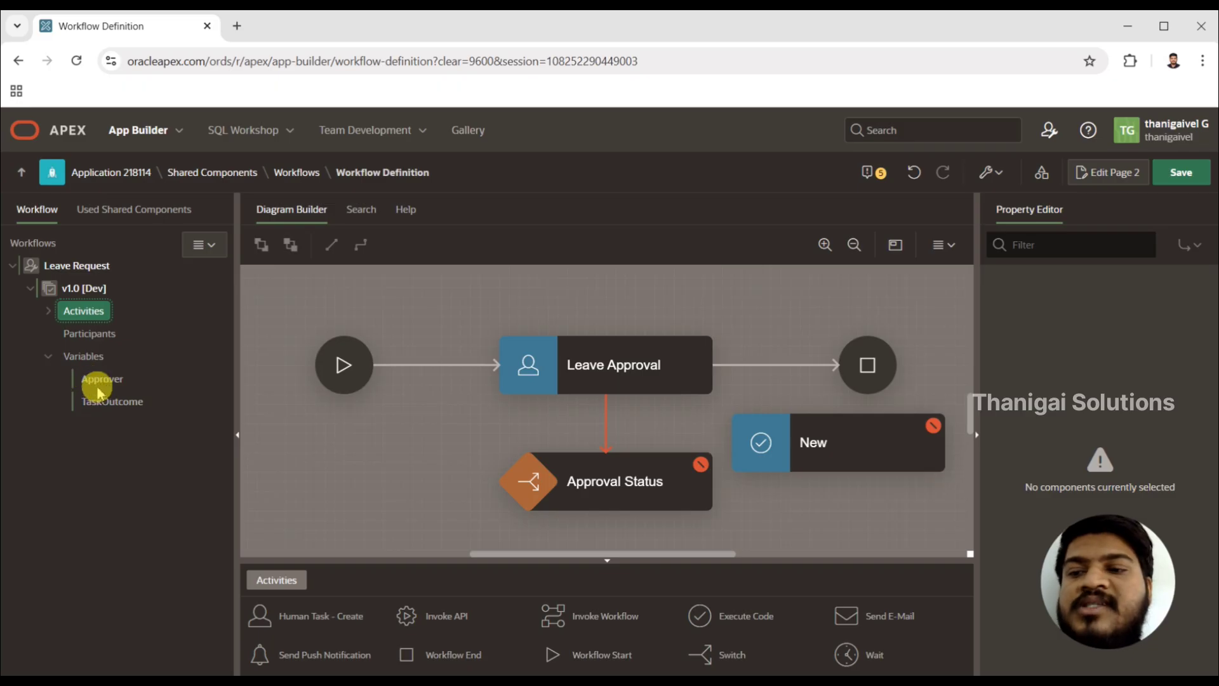
pyautogui.click(92, 360)
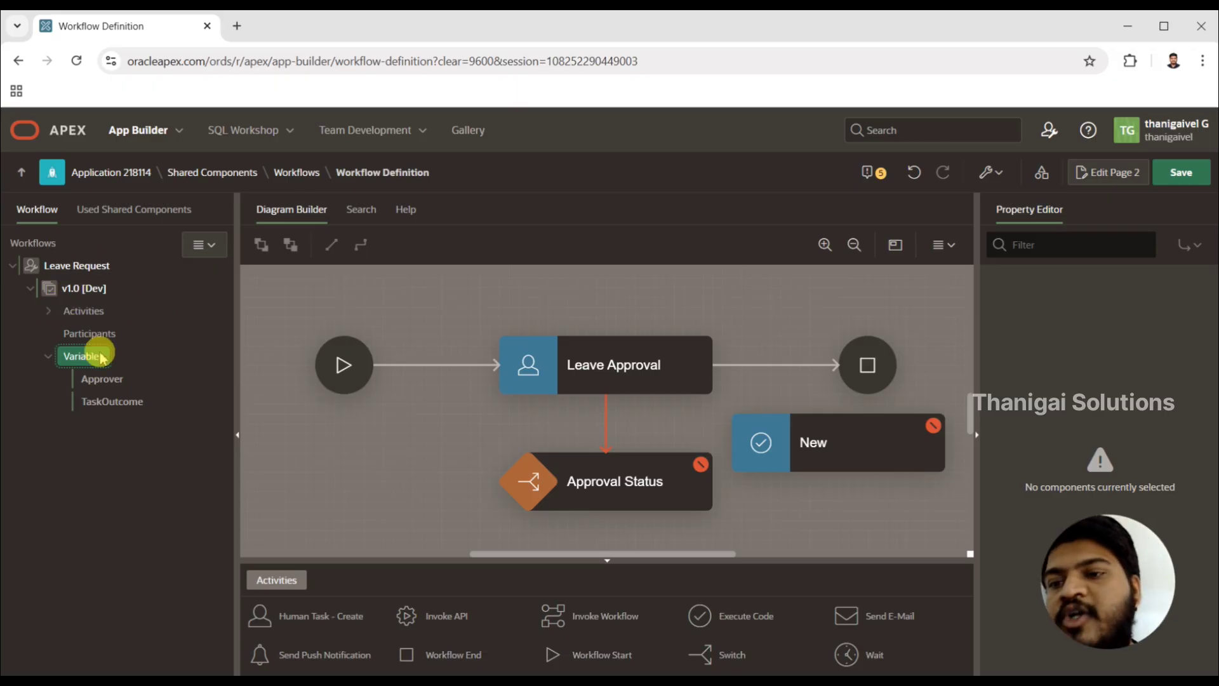
pyautogui.click(69, 270)
pyautogui.rightClick(67, 269)
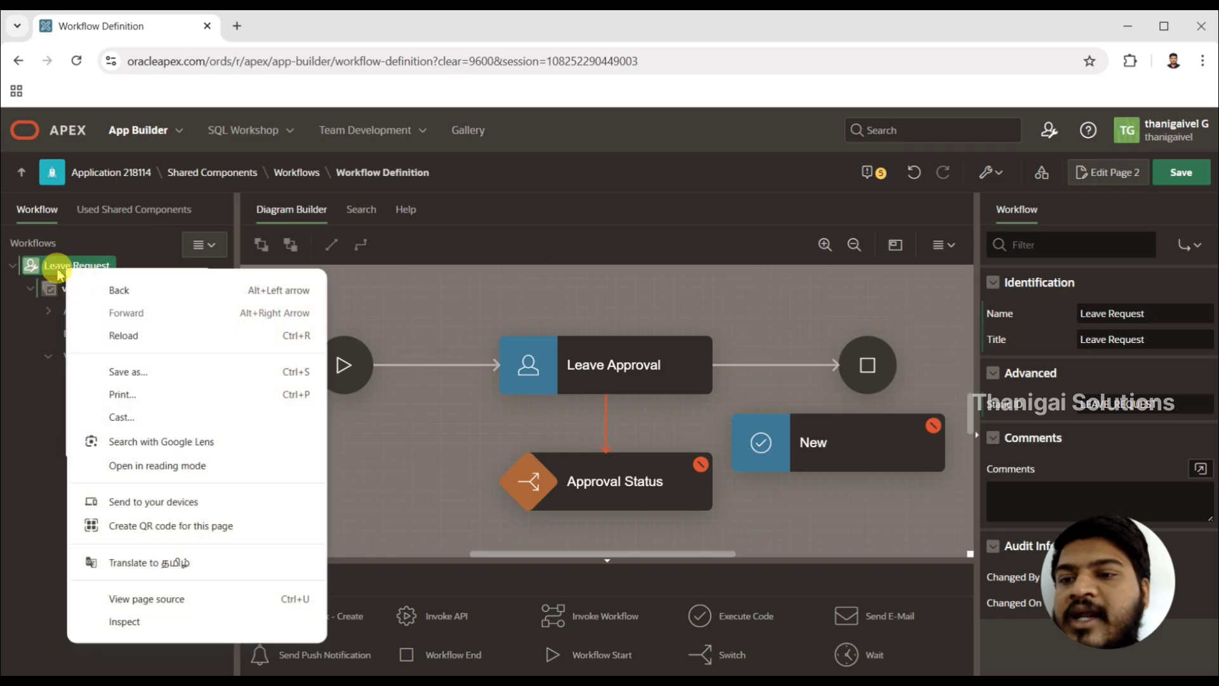
pyautogui.rightClick(55, 267)
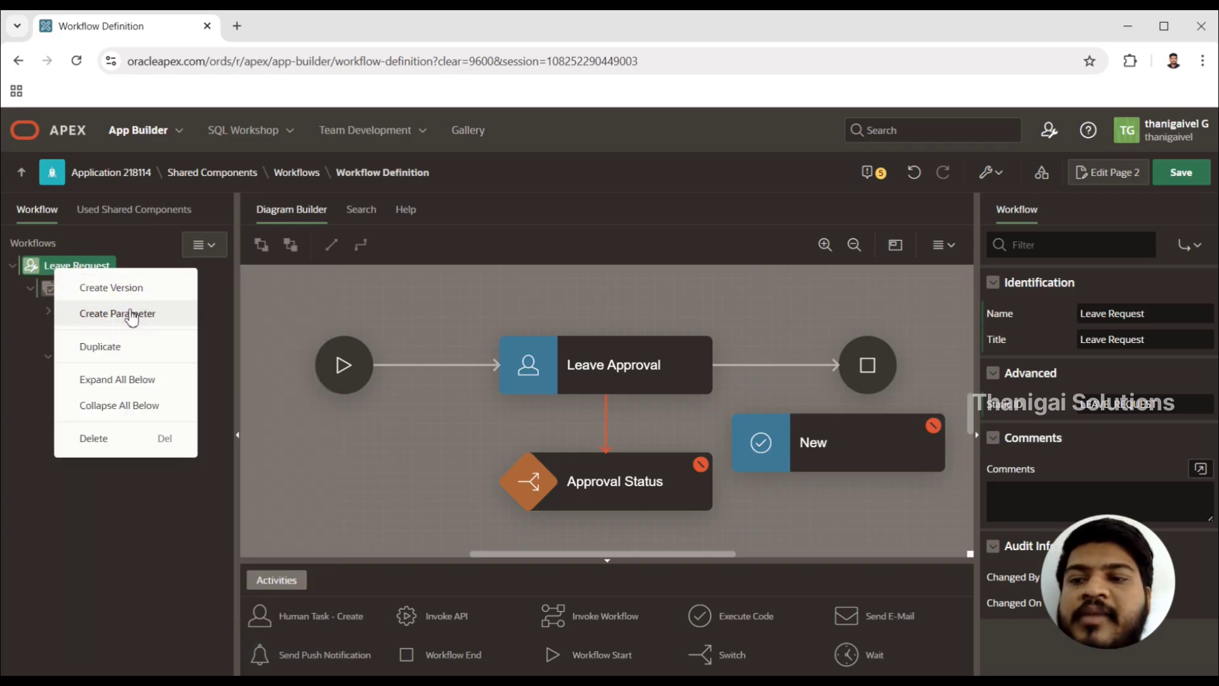
pyautogui.click(164, 318)
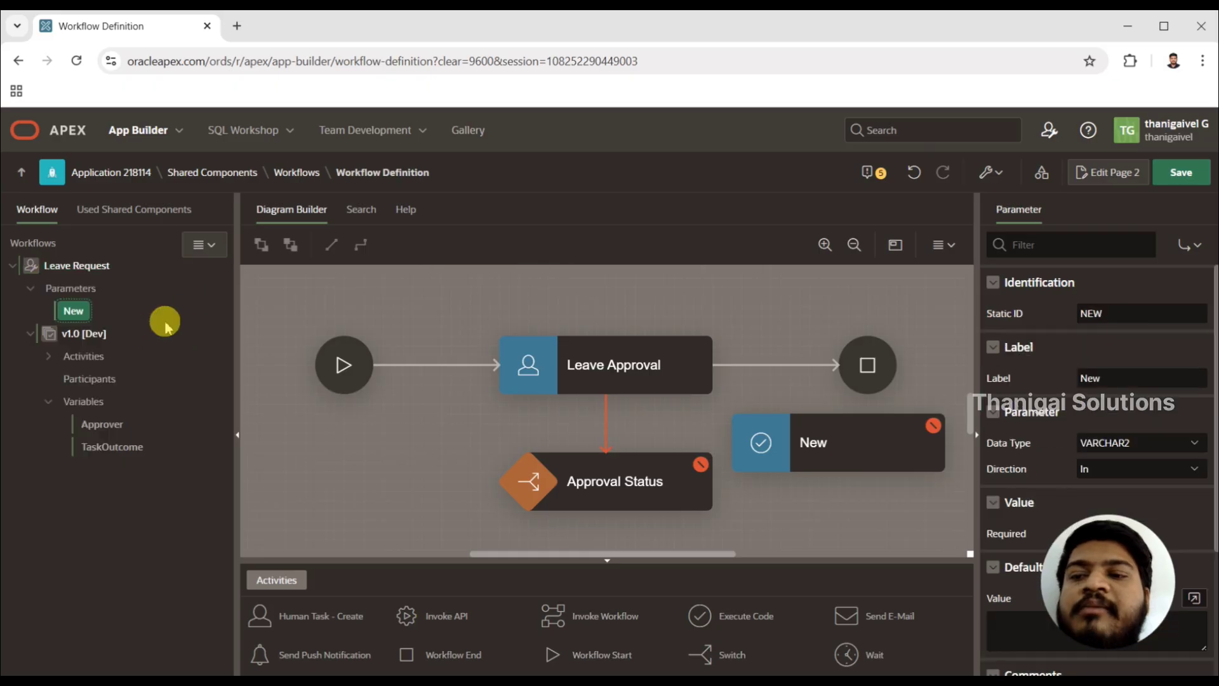
pyautogui.doubleClick(1114, 314)
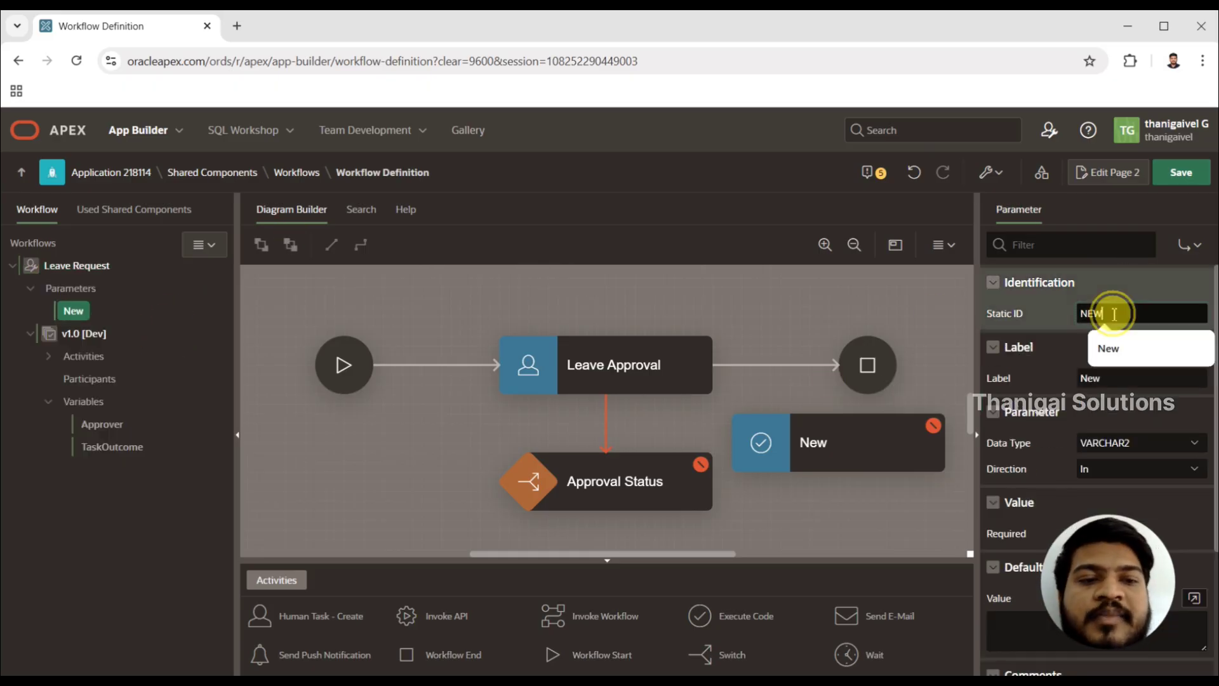
pyautogui.write('EMPLOYEE N')
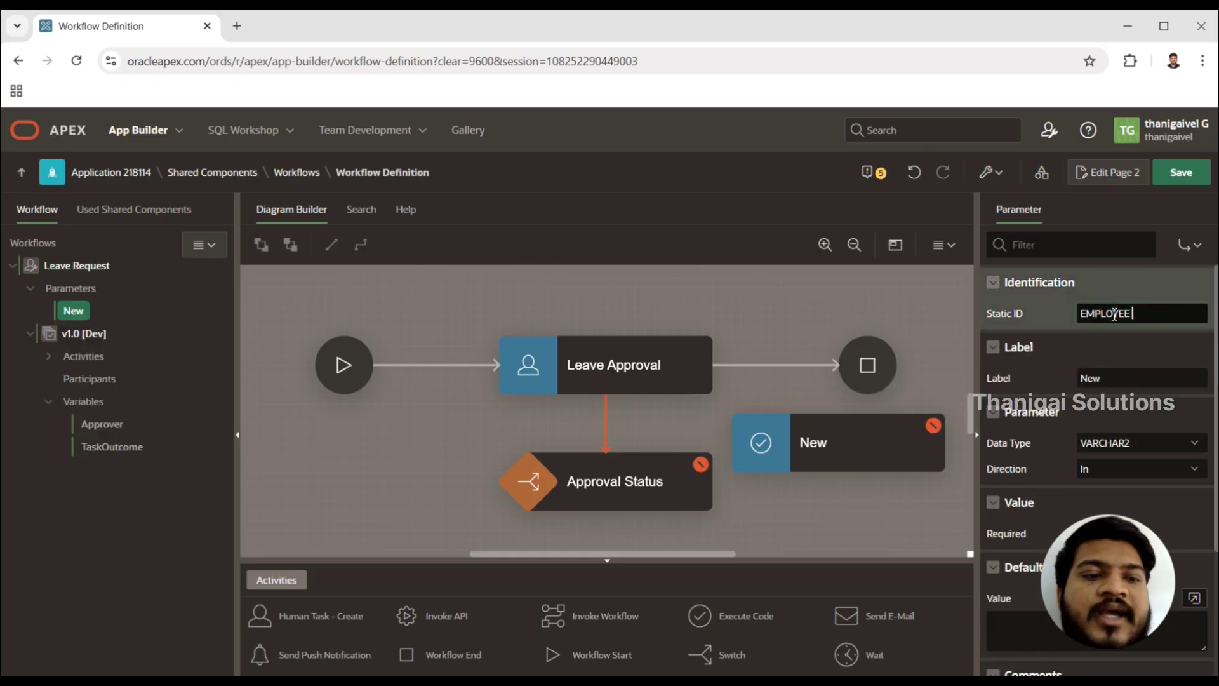
pyautogui.press('BackSpace')
pyautogui.press('BackSpace')
pyautogui.write('_U')
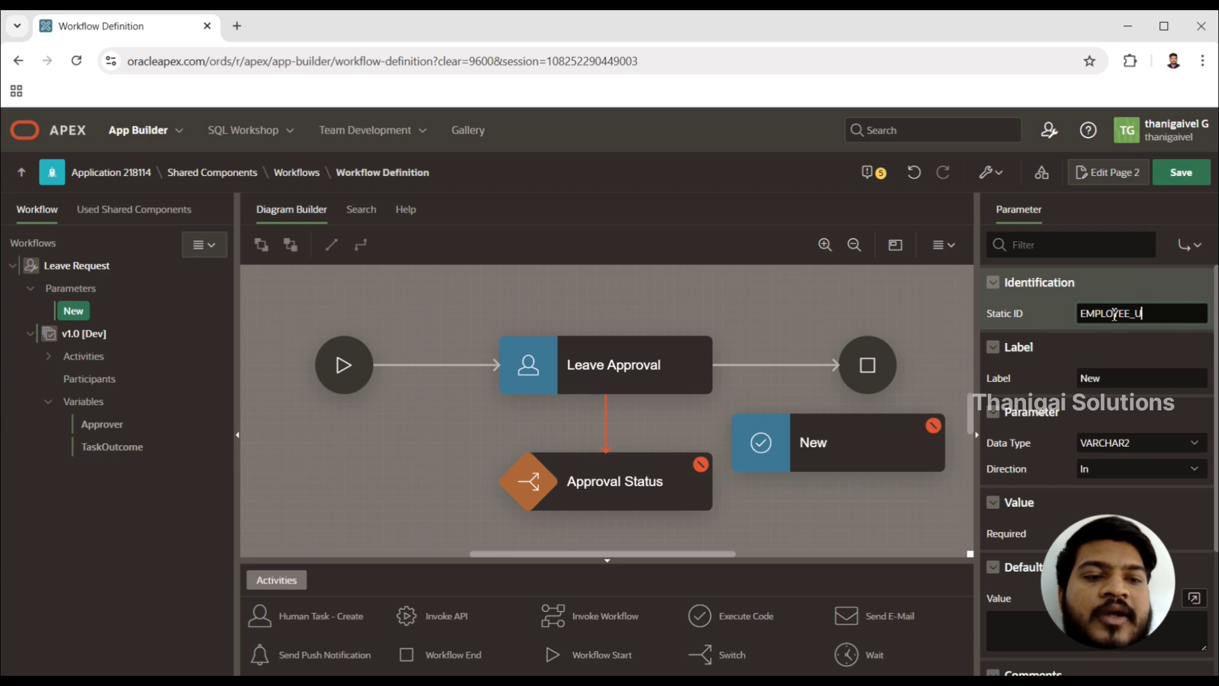
pyautogui.press('BackSpace')
pyautogui.write('NUMBER')
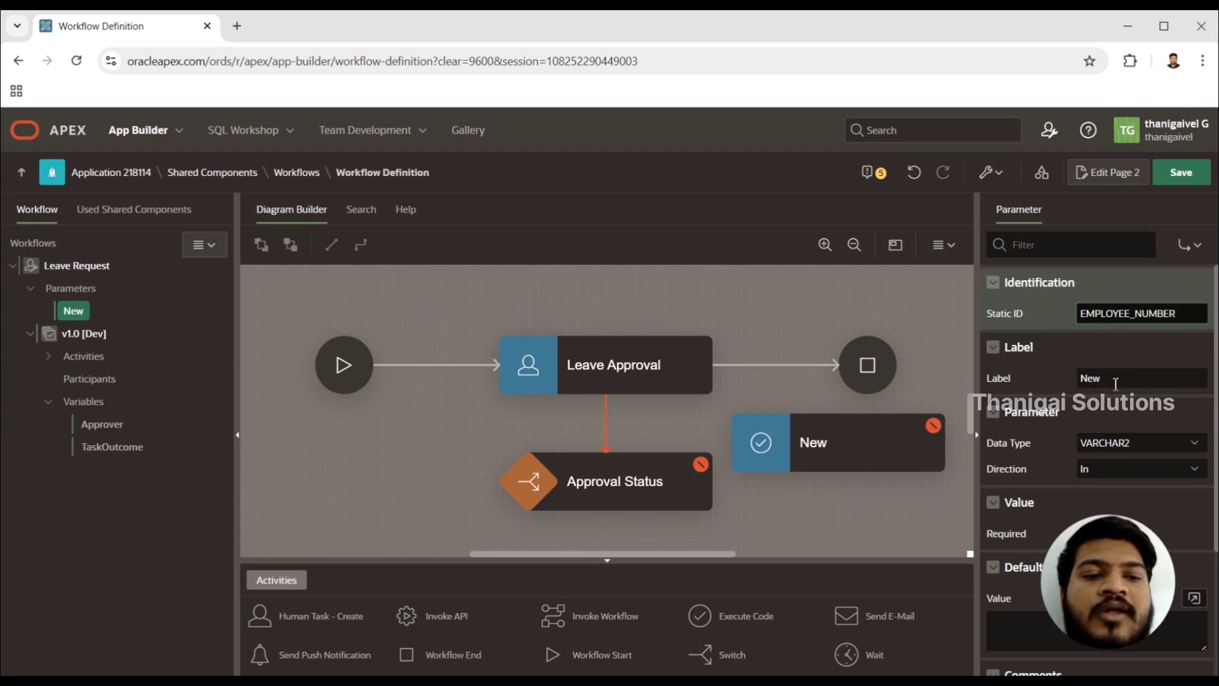
# - Set the new workflow parameter's static ID to REQUEST_ID and its label to Request ID, keeping the VARCHAR2 data type
pyautogui.moveTo(1199, 311); pyautogui.dragTo(1016, 326)
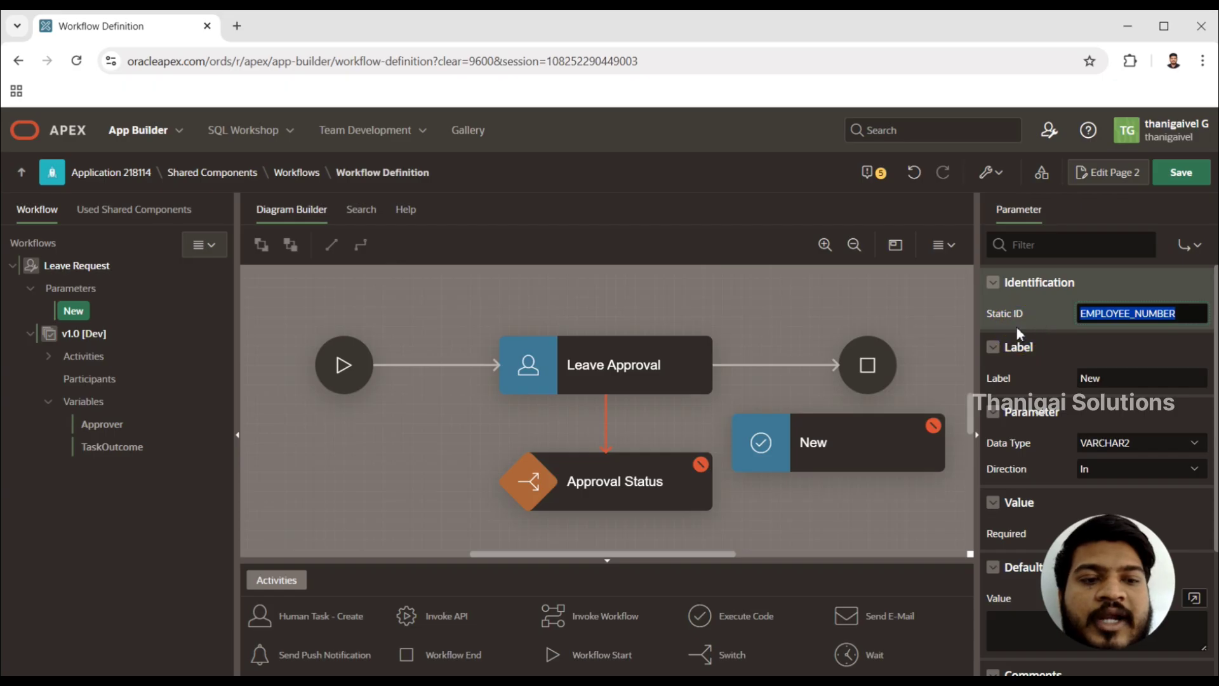
pyautogui.press('BackSpace')
pyautogui.write('REQQ')
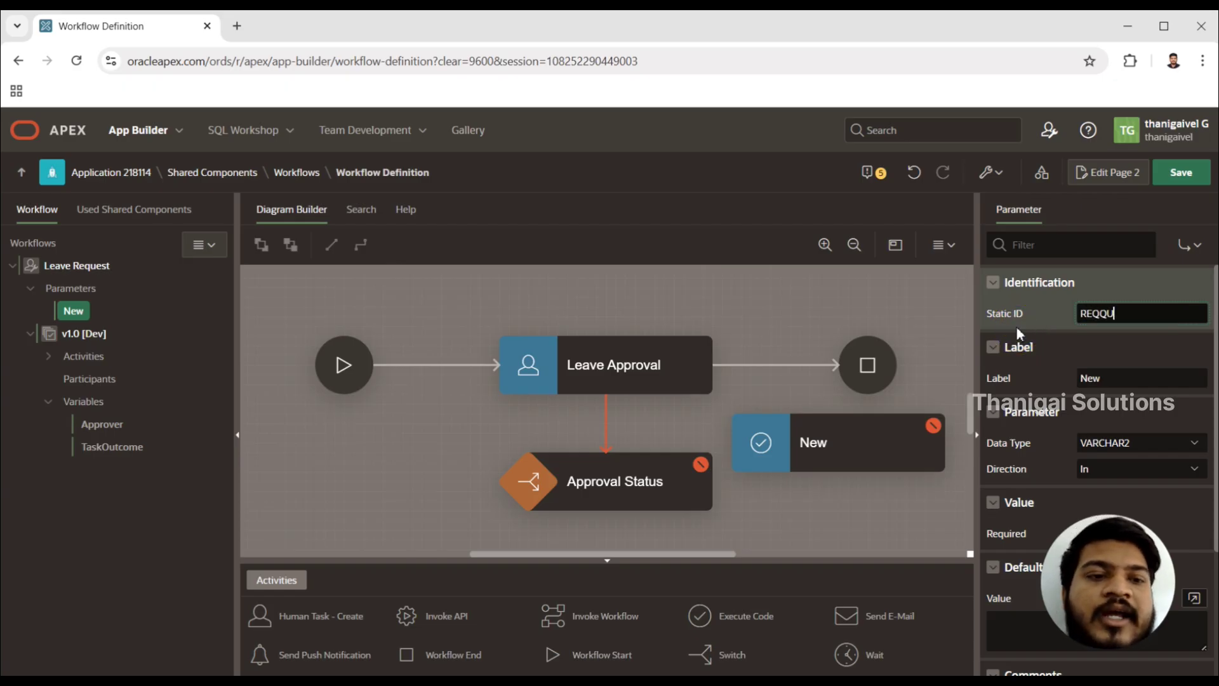
pyautogui.press('BackSpace')
pyautogui.write('UEST_ID')
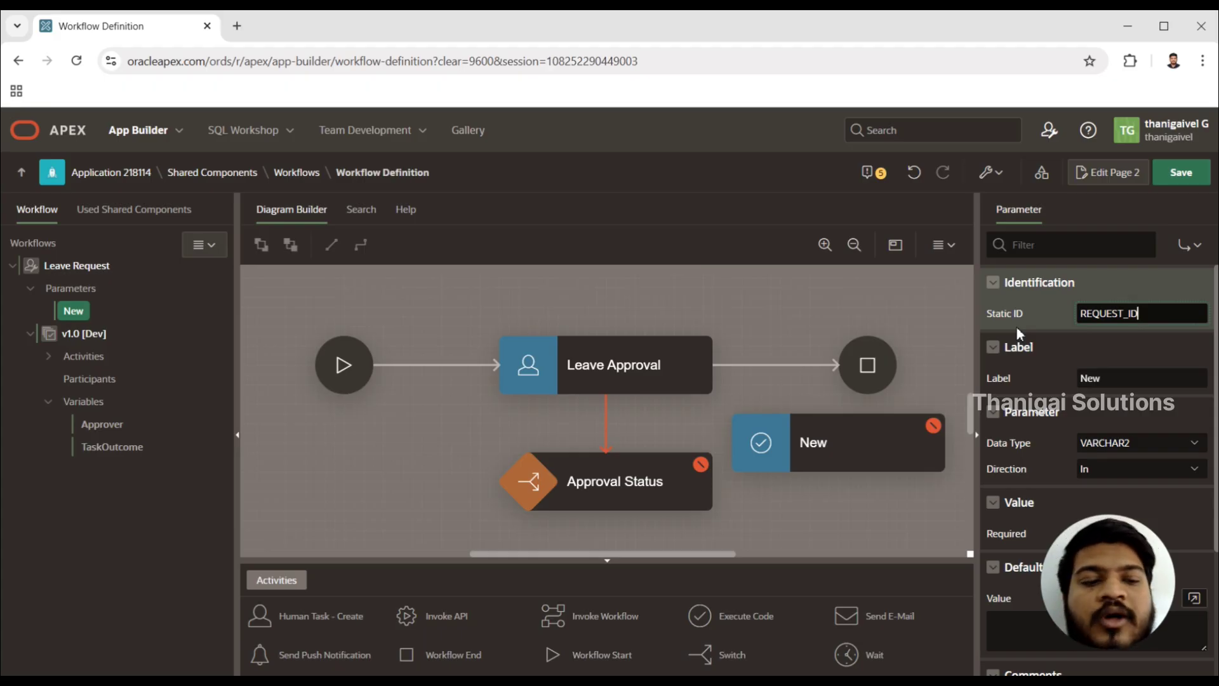
pyautogui.click(114, 324)
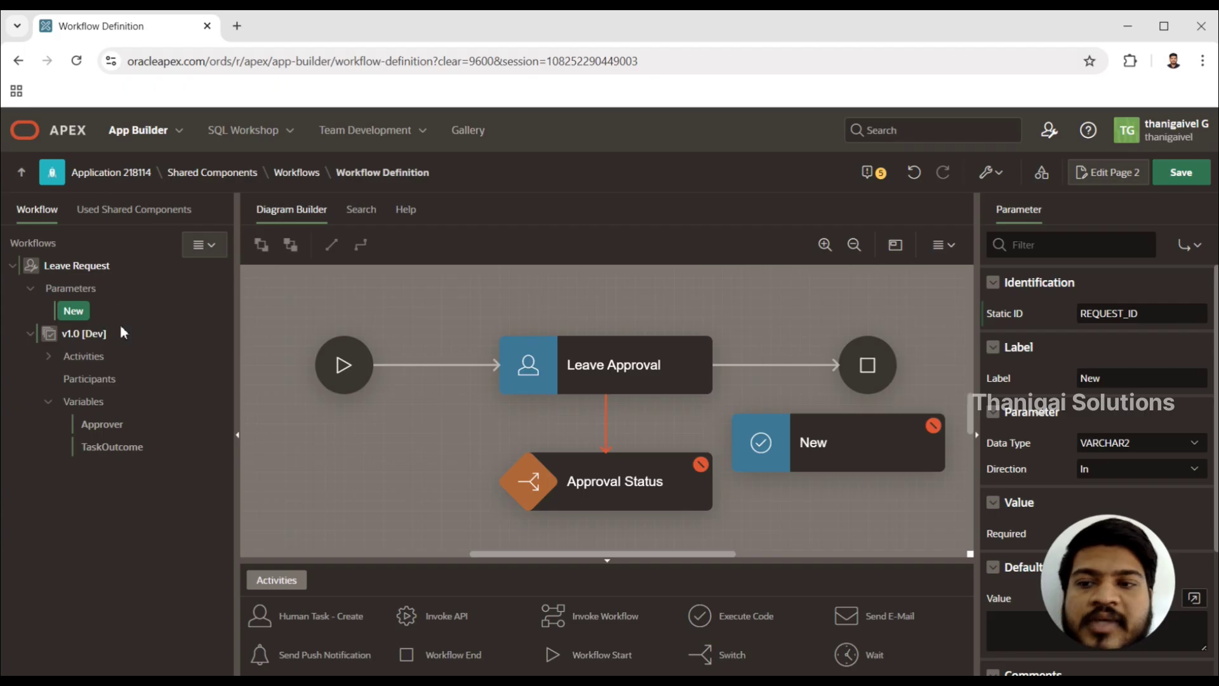
pyautogui.doubleClick(1105, 379)
pyautogui.write('Re')
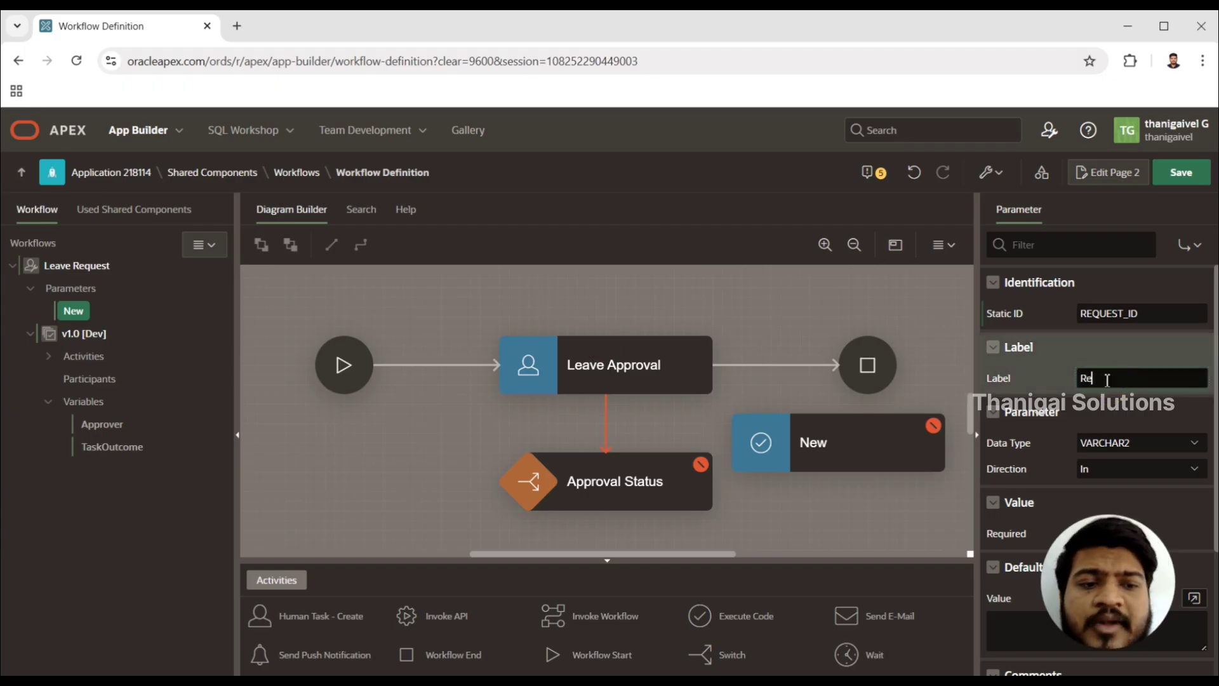
pyautogui.write('quest ID')
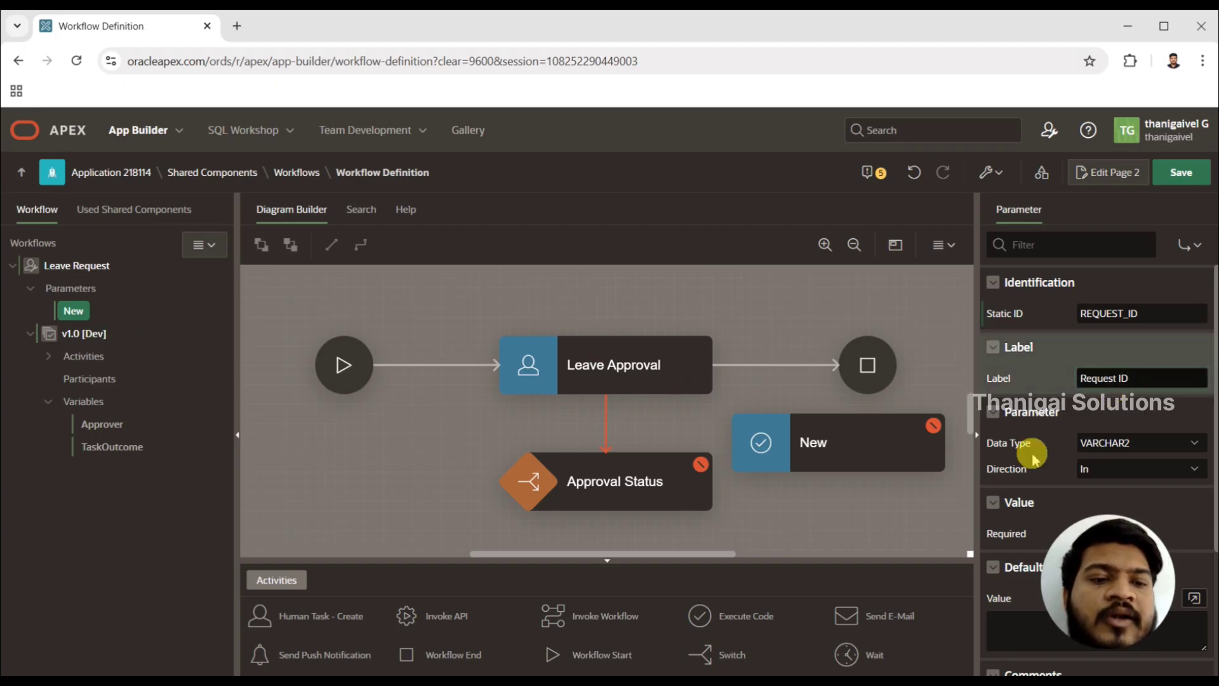
pyautogui.click(1113, 443)
pyautogui.click(1113, 442)
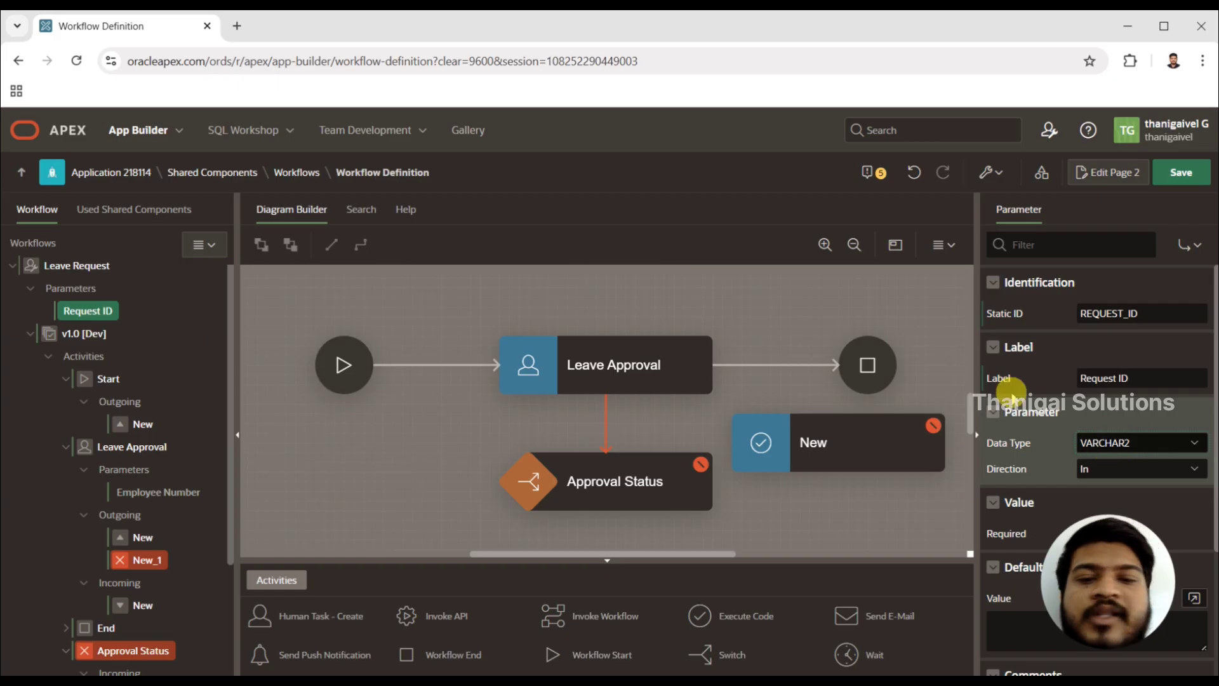
# - Collapse the Start, Leave Approval and Approval Status branches and add a new variable to workflow version v1.0
pyautogui.click(71, 310)
pyautogui.click(31, 337)
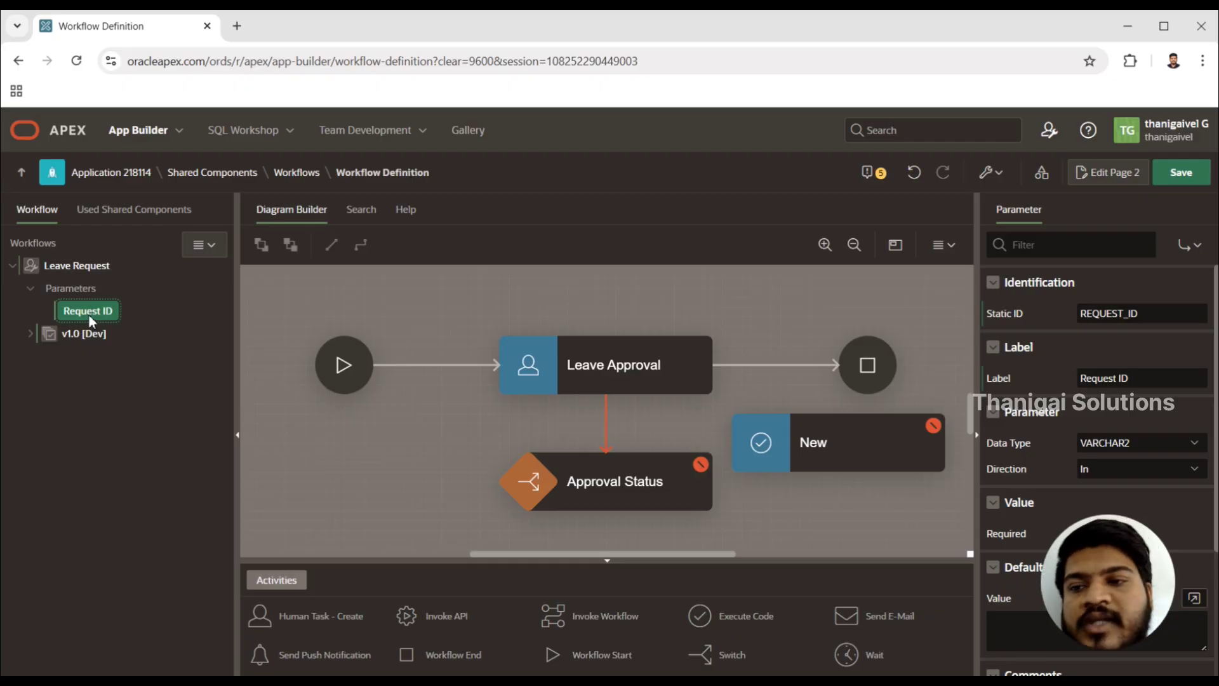
pyautogui.click(29, 335)
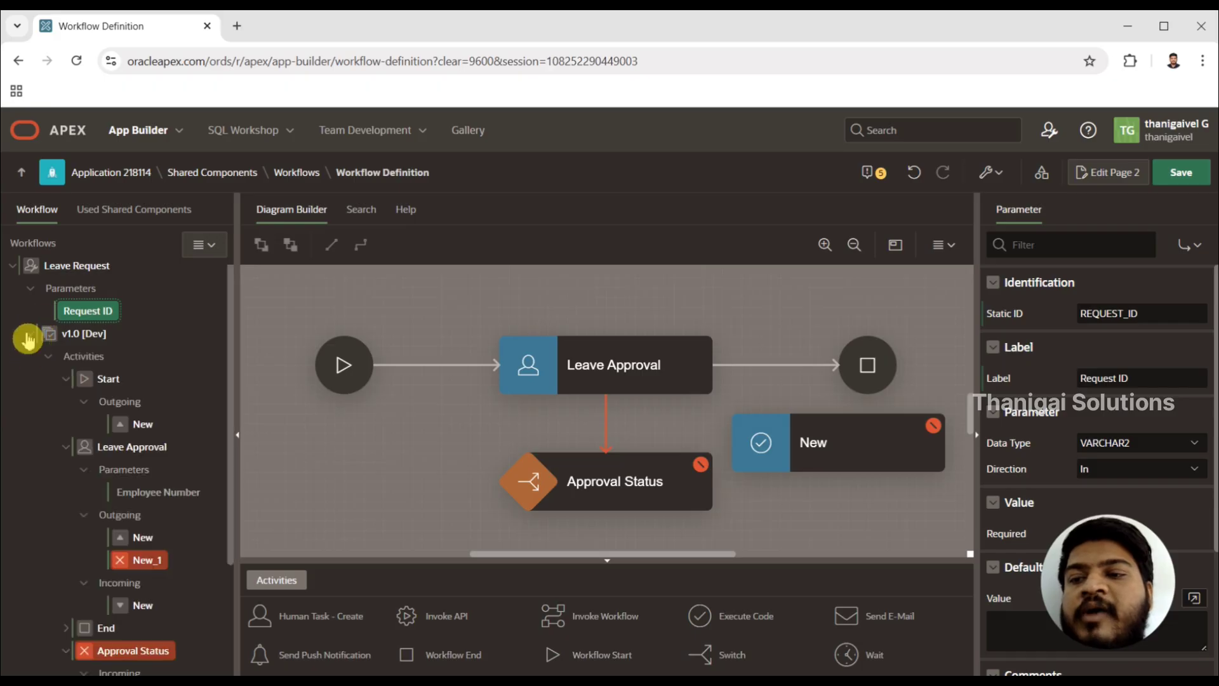
pyautogui.click(66, 379)
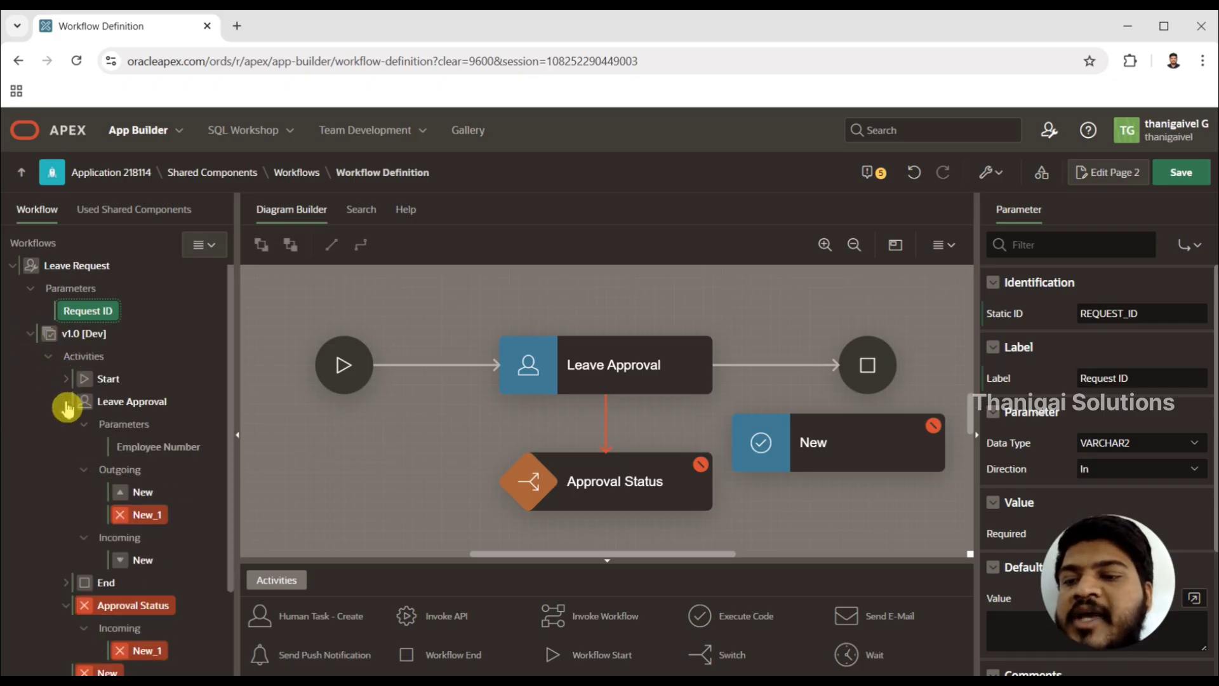
pyautogui.click(66, 402)
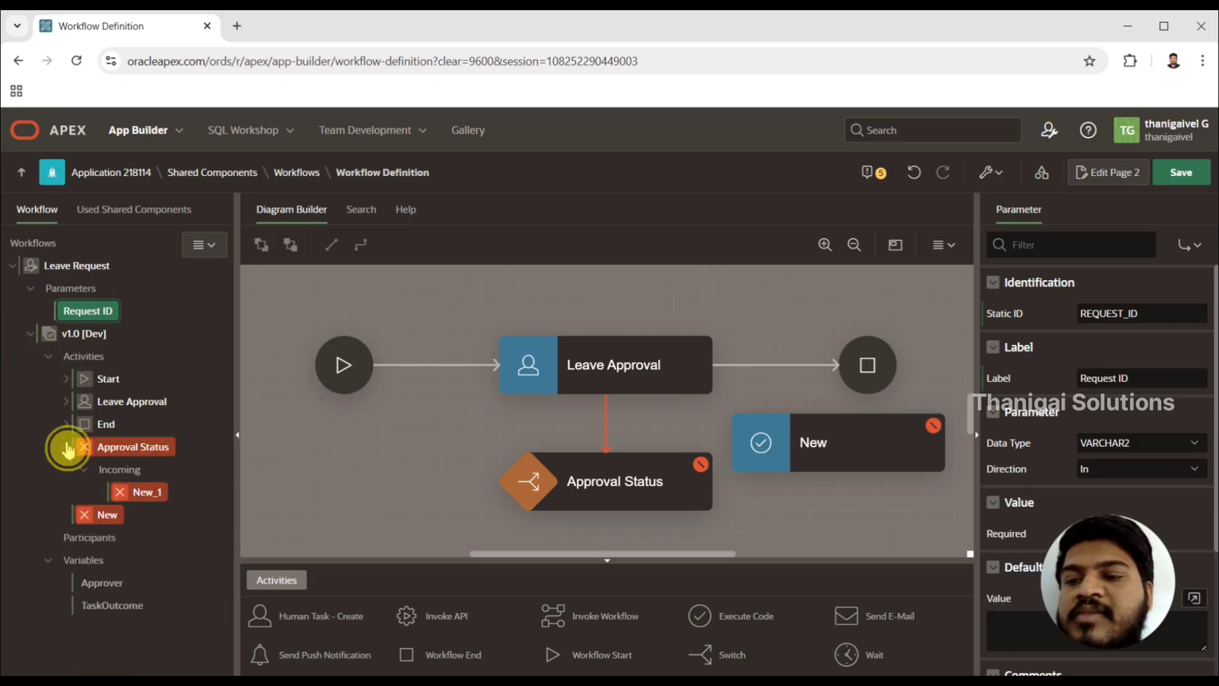
pyautogui.click(66, 447)
pyautogui.click(82, 471)
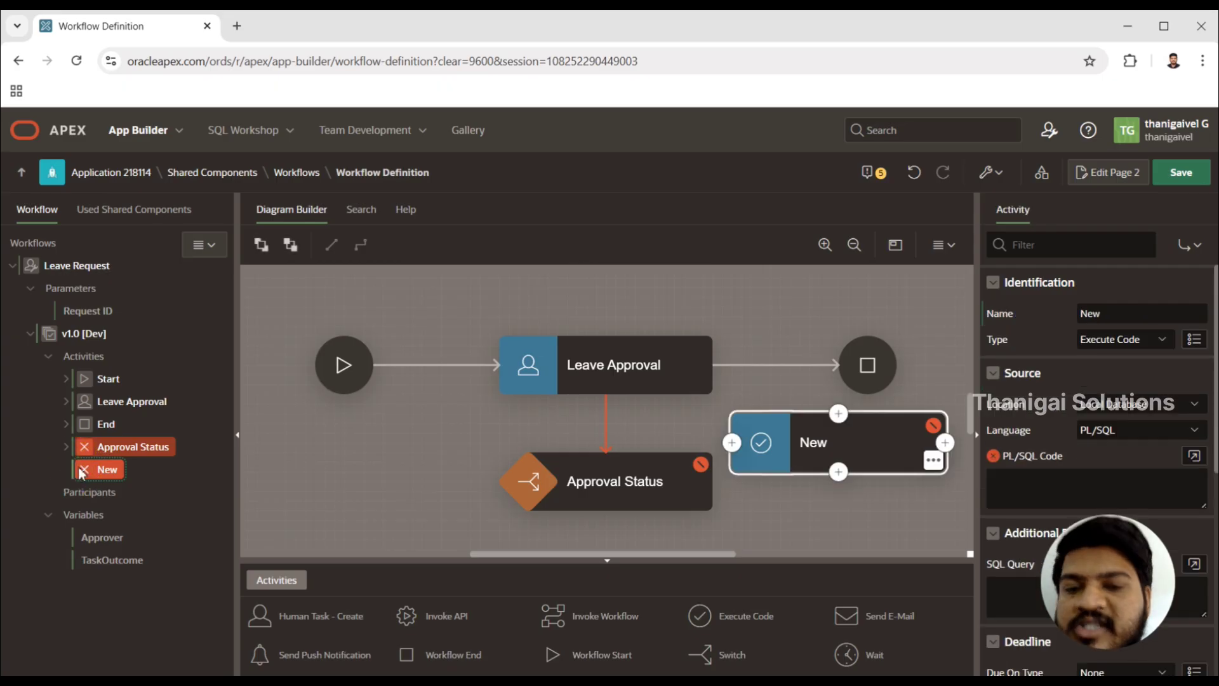
pyautogui.click(84, 513)
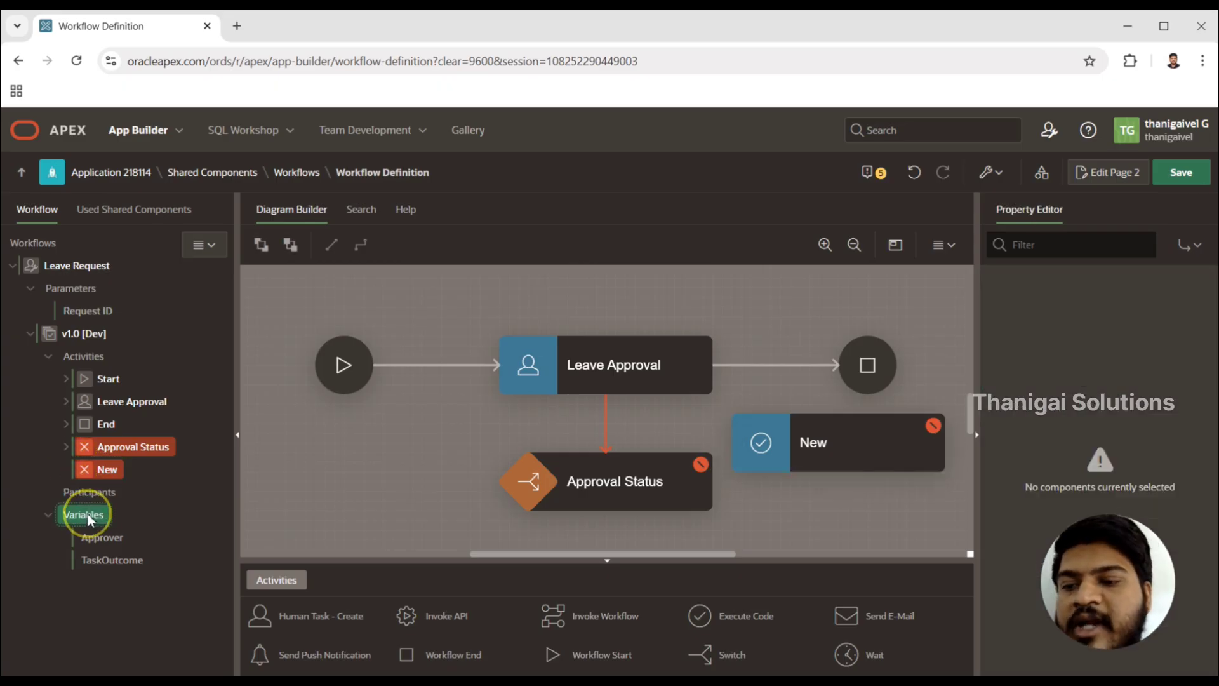
pyautogui.rightClick(90, 518)
pyautogui.click(135, 535)
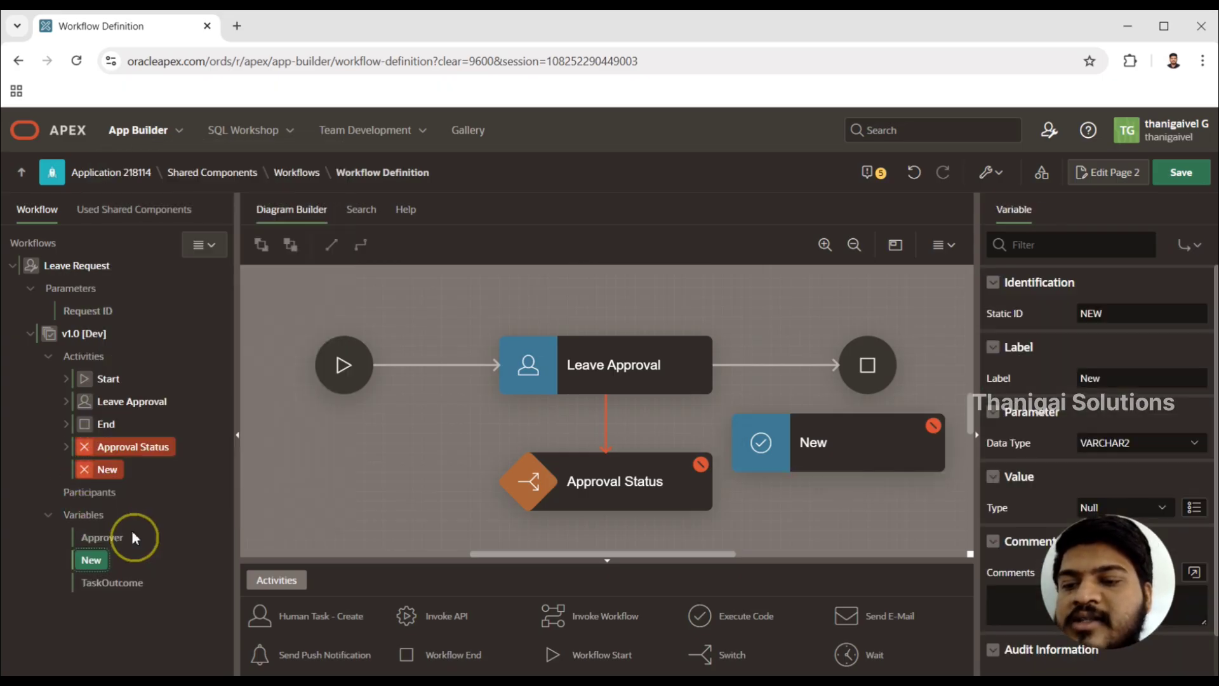
pyautogui.doubleClick(1108, 311)
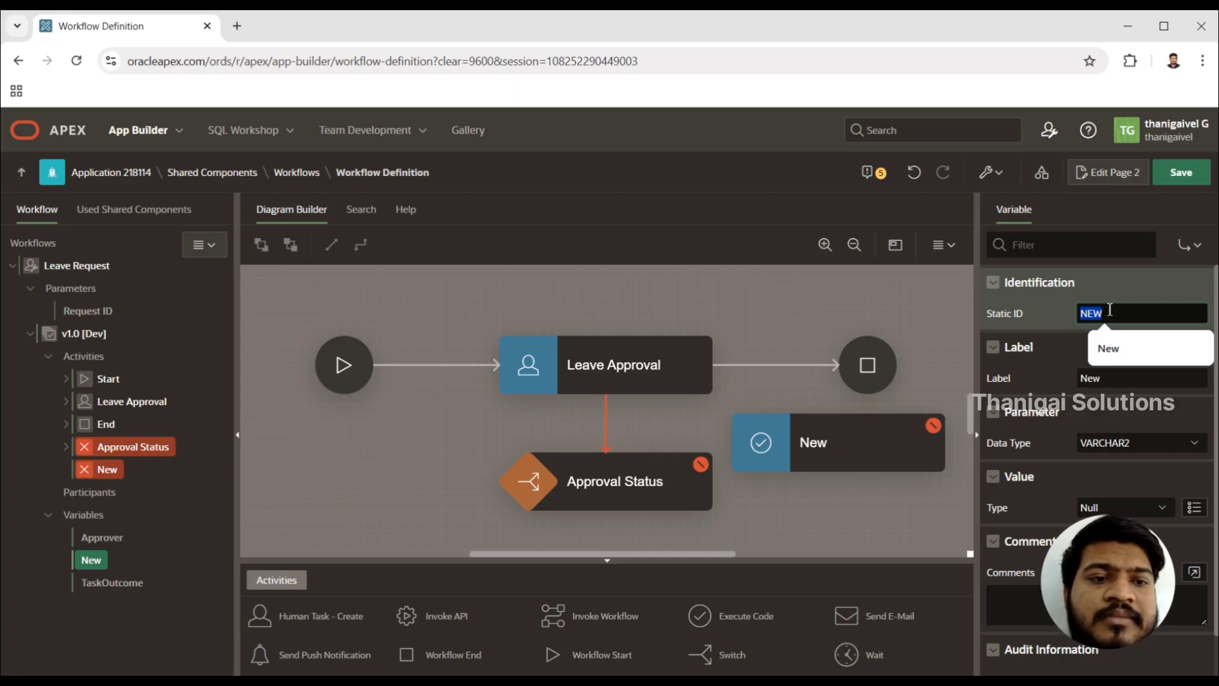
pyautogui.write('EMPLOYEE_NU')
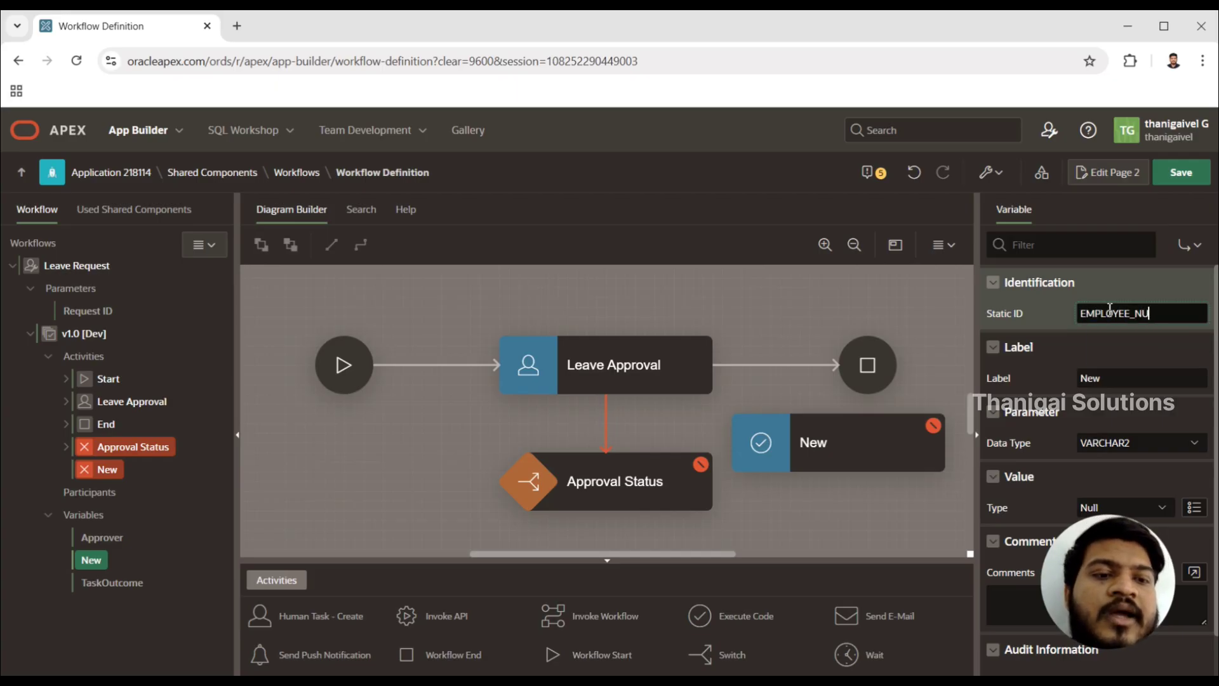
pyautogui.write('MBER')
# - Set the new variable's static ID to MANAGER_ID and its label to Manager ID
pyautogui.doubleClick(1110, 311)
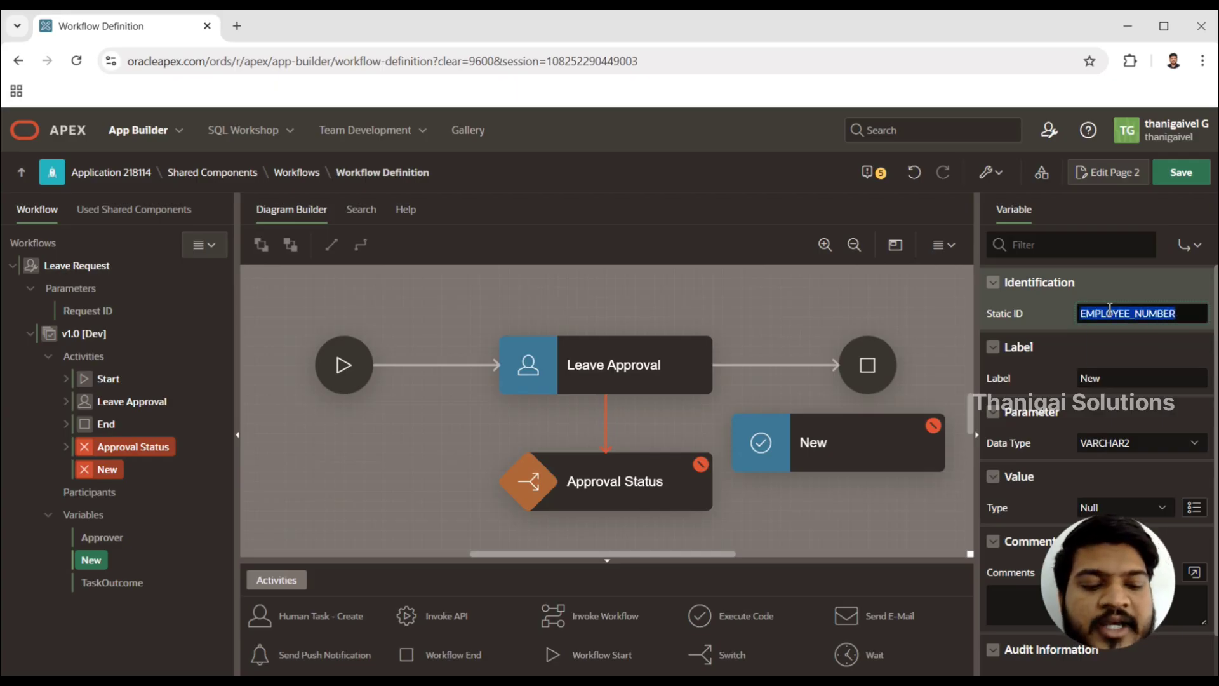
pyautogui.write('MANAGE')
pyautogui.press('BackSpace')
pyautogui.press('BackSpace')
pyautogui.press('BackSpace')
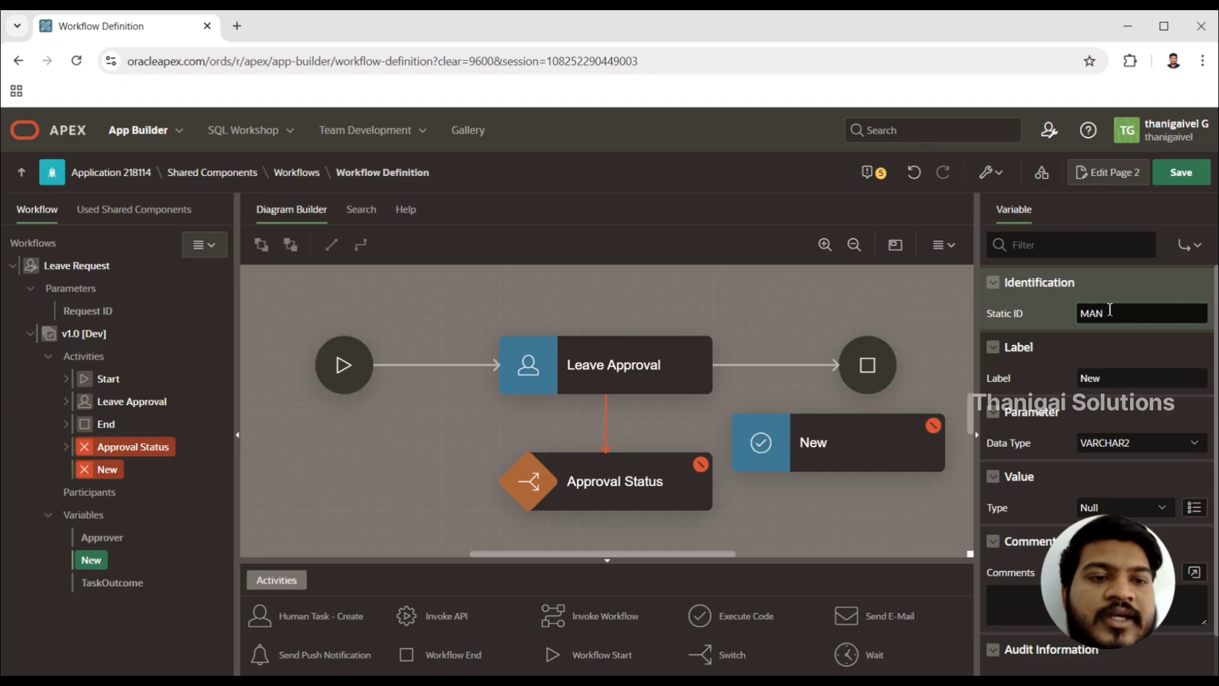
pyautogui.write('AGER_ID')
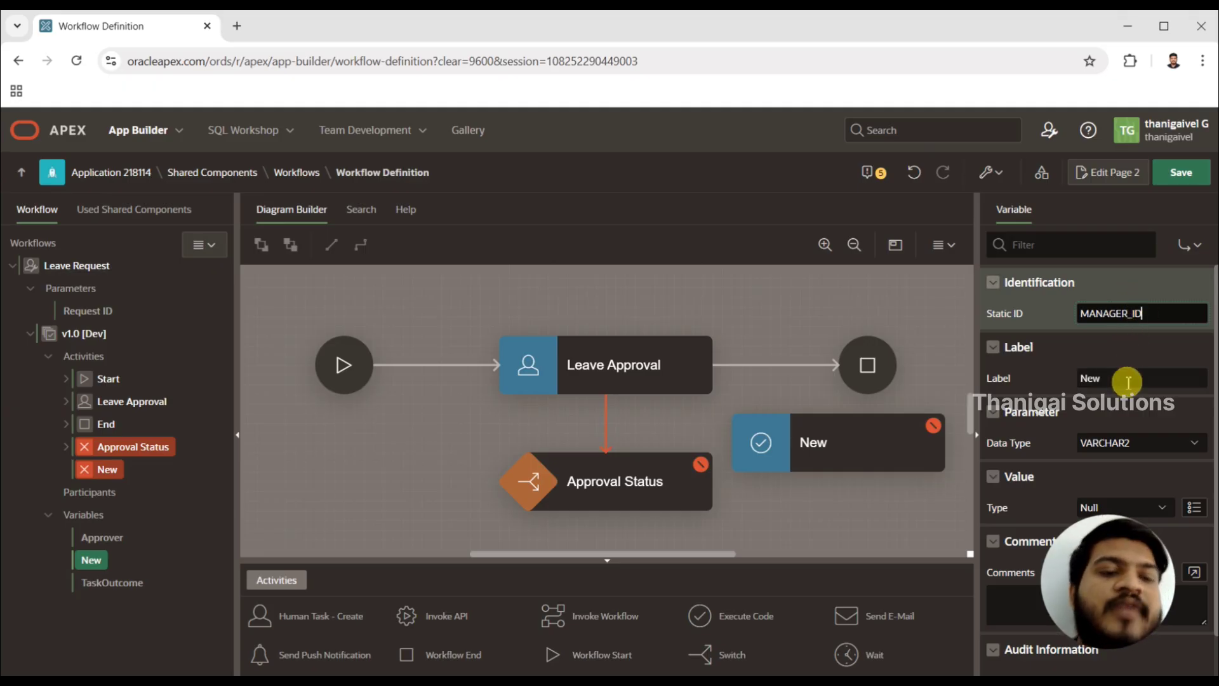
pyautogui.doubleClick(1129, 382)
pyautogui.write('Man')
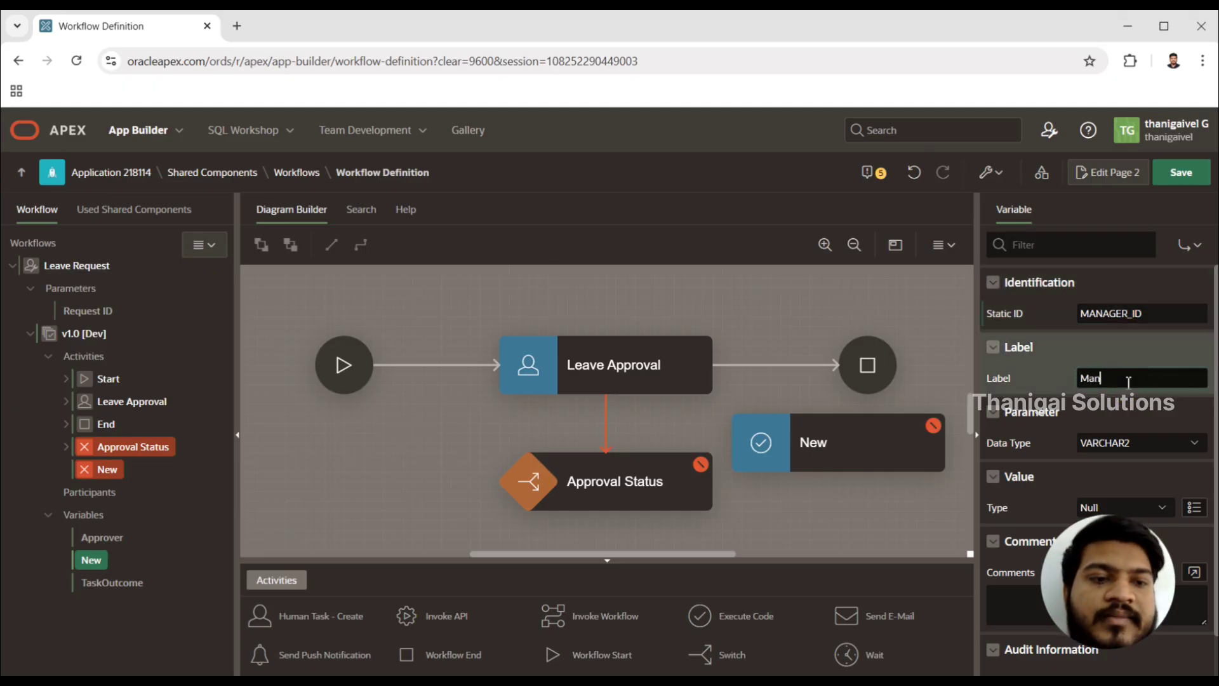
pyautogui.write('ager ID')
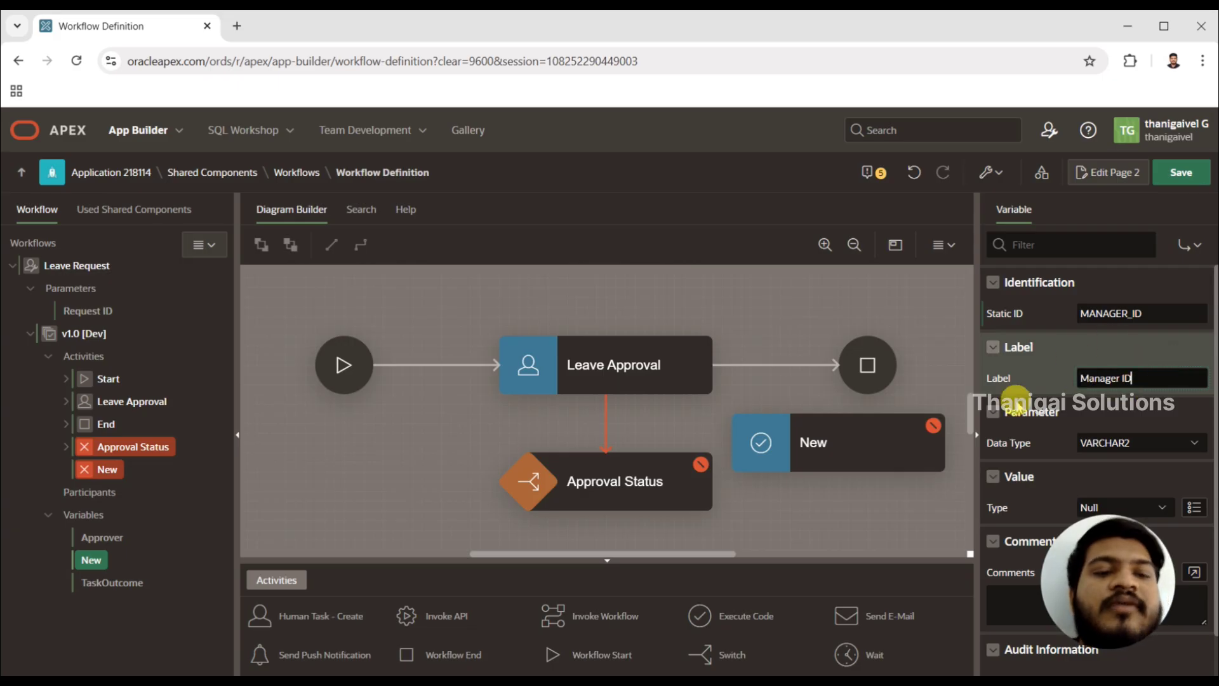
pyautogui.click(93, 567)
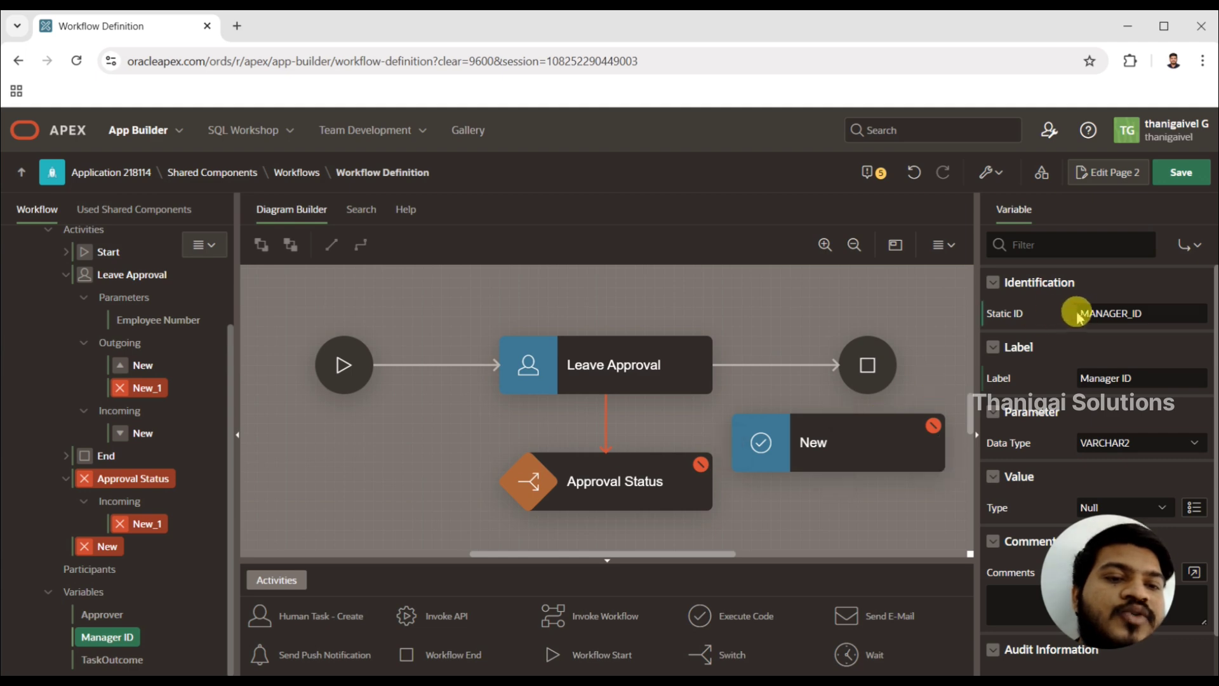
pyautogui.doubleClick(1106, 313)
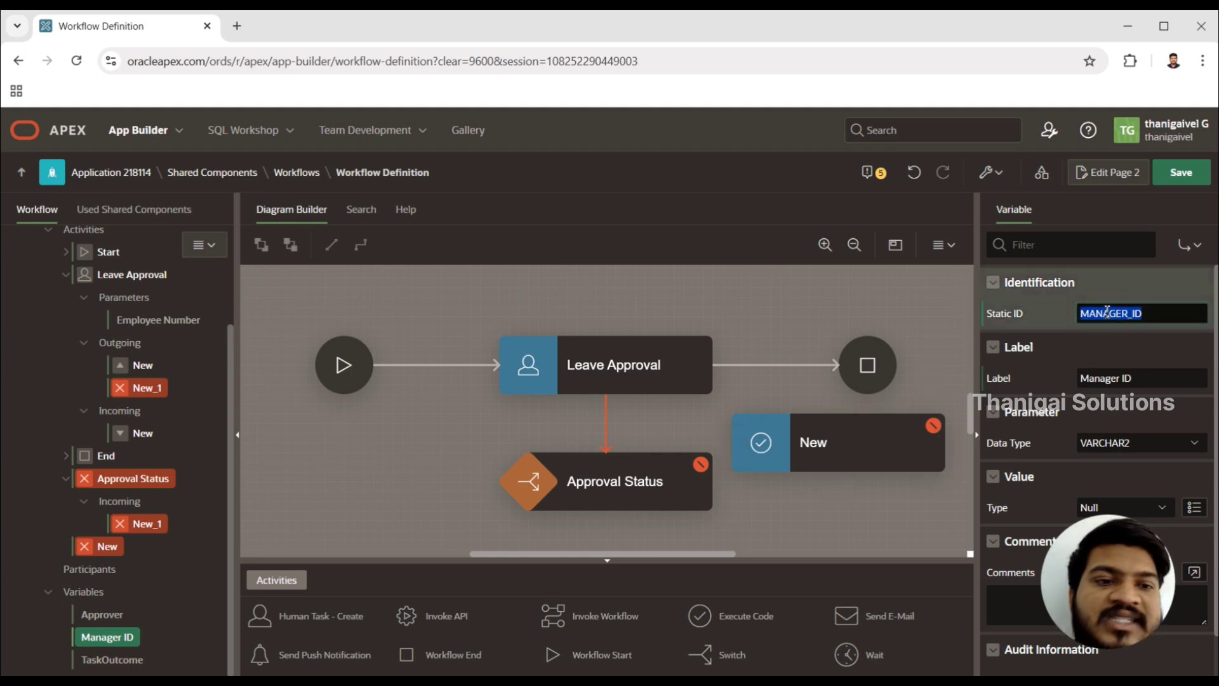
pyautogui.moveTo(848, 471)
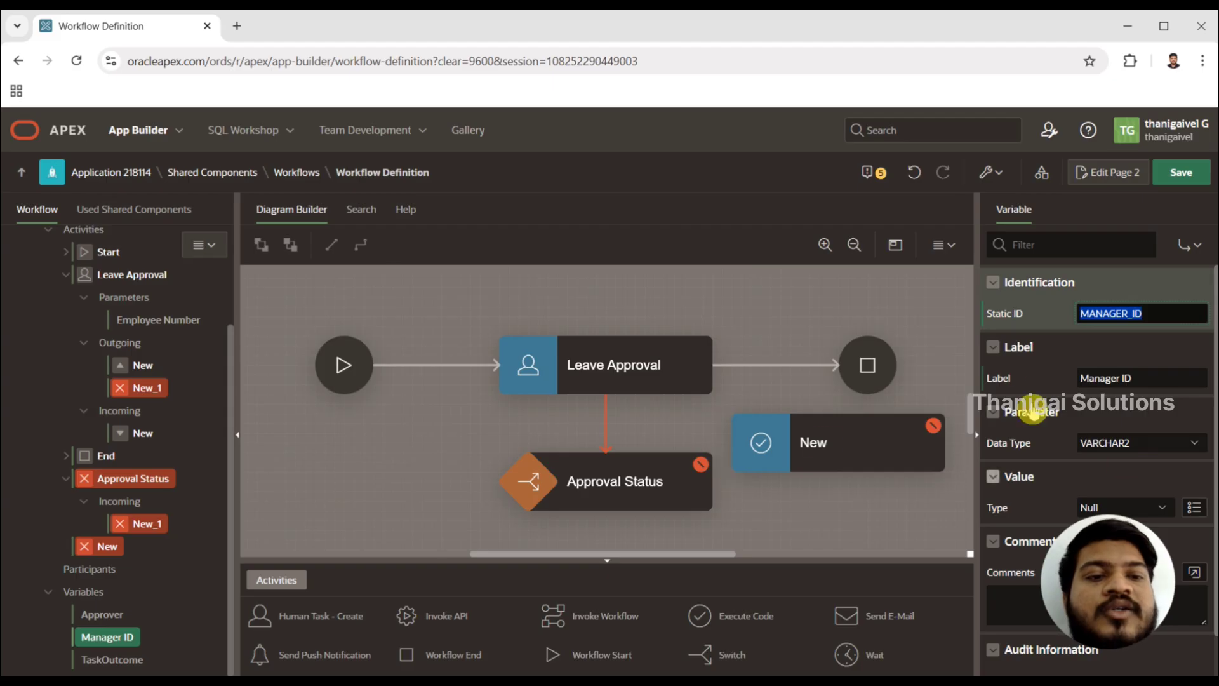
pyautogui.click(1191, 307)
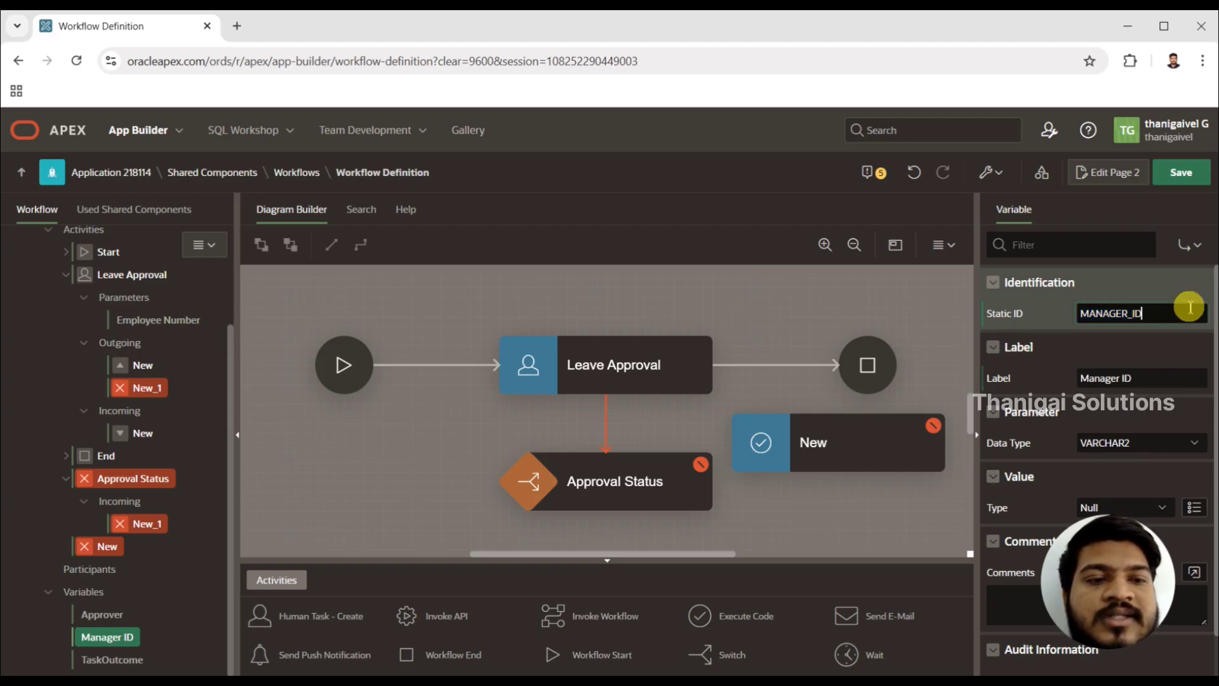
pyautogui.write(':')
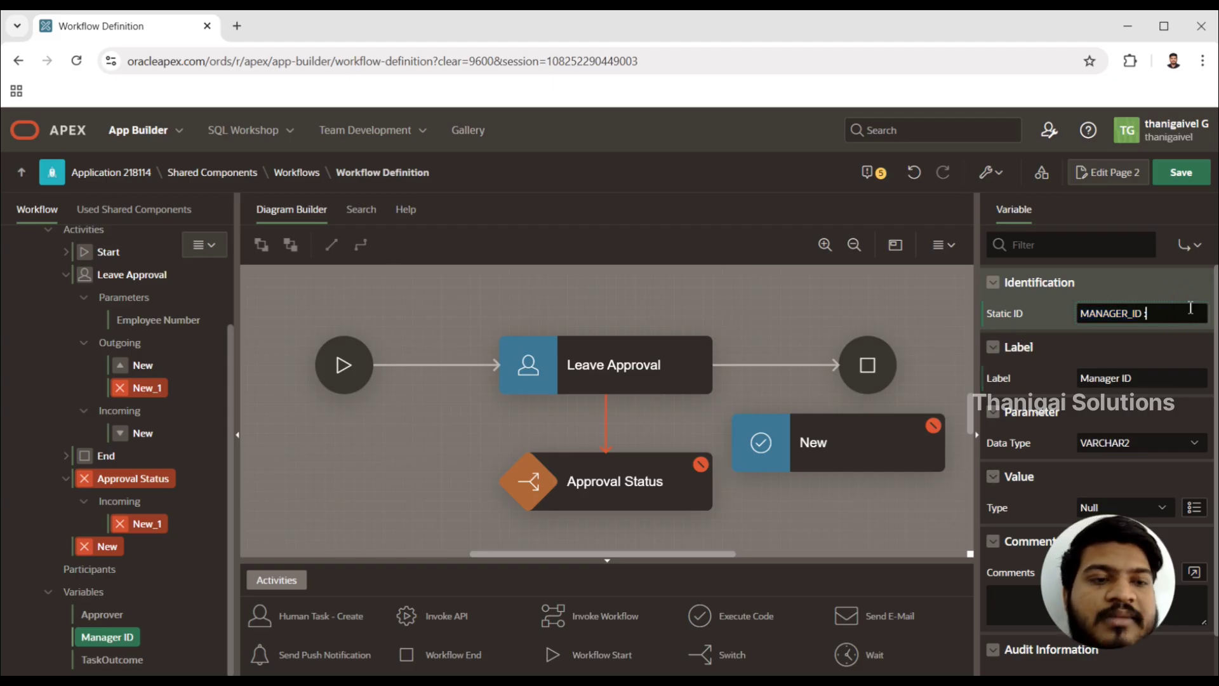
pyautogui.press('BackSpace')
pyautogui.press('BackSpace')
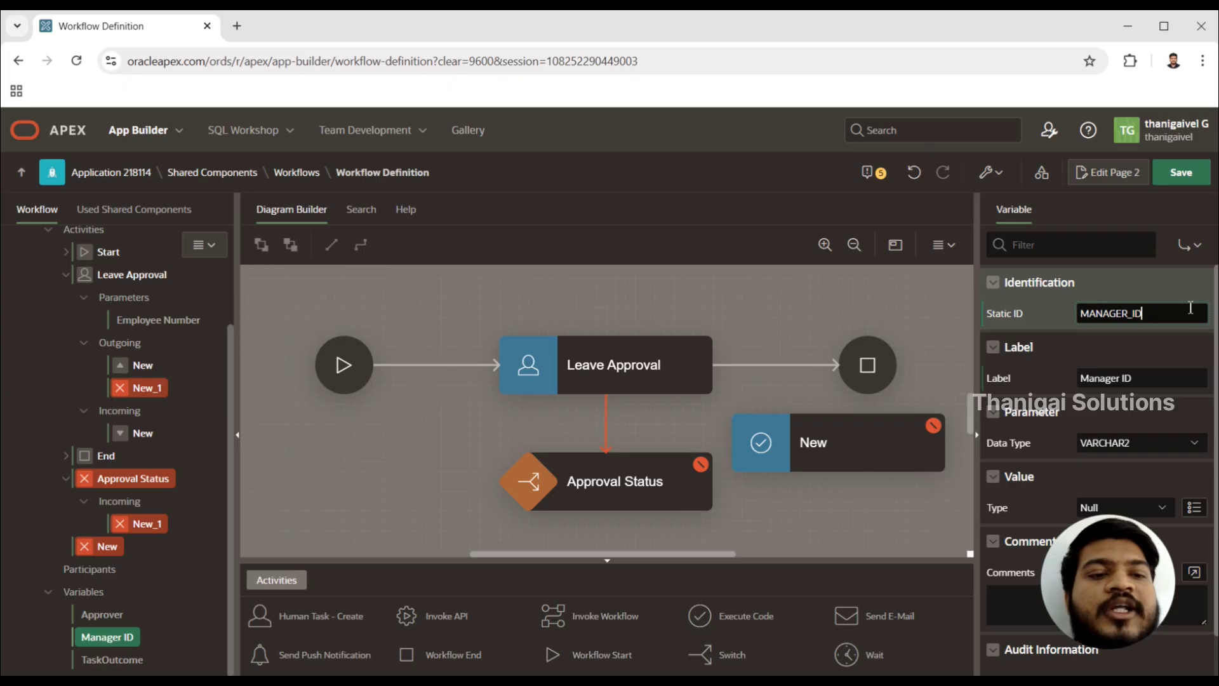
pyautogui.moveTo(939, 421)
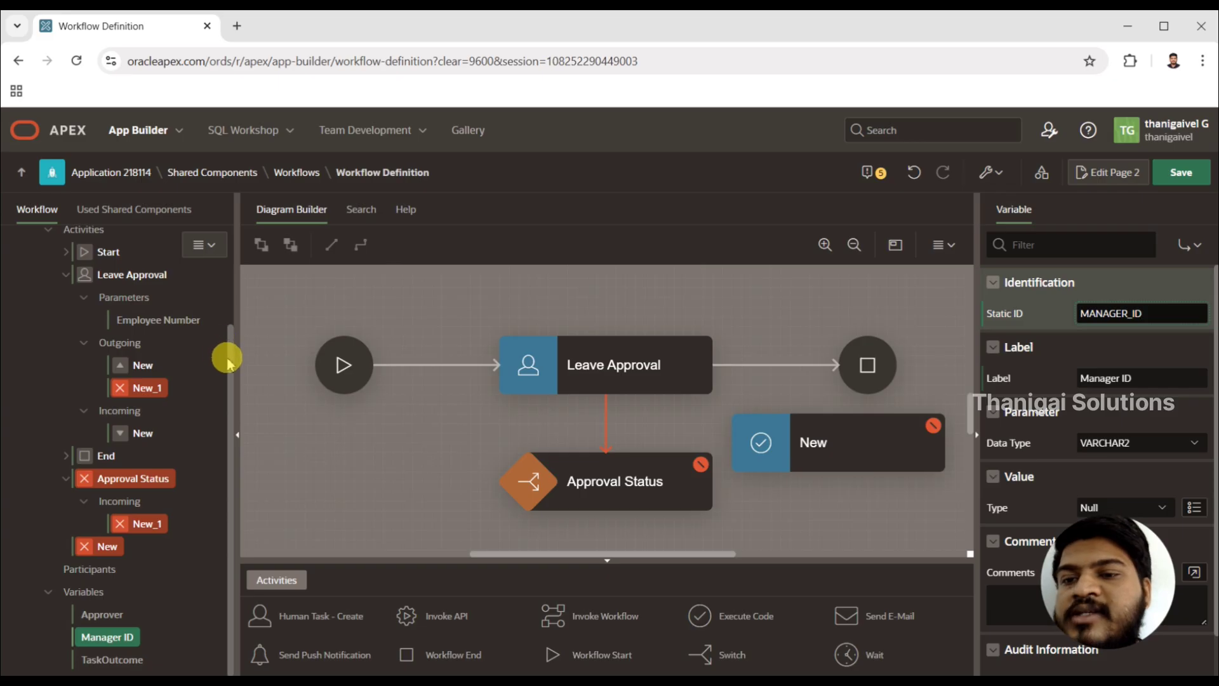
# - Select the Variables group of workflow version v1.0 and collapse the Leave Approval branch in the component tree
pyautogui.moveTo(227, 361); pyautogui.dragTo(256, 493)
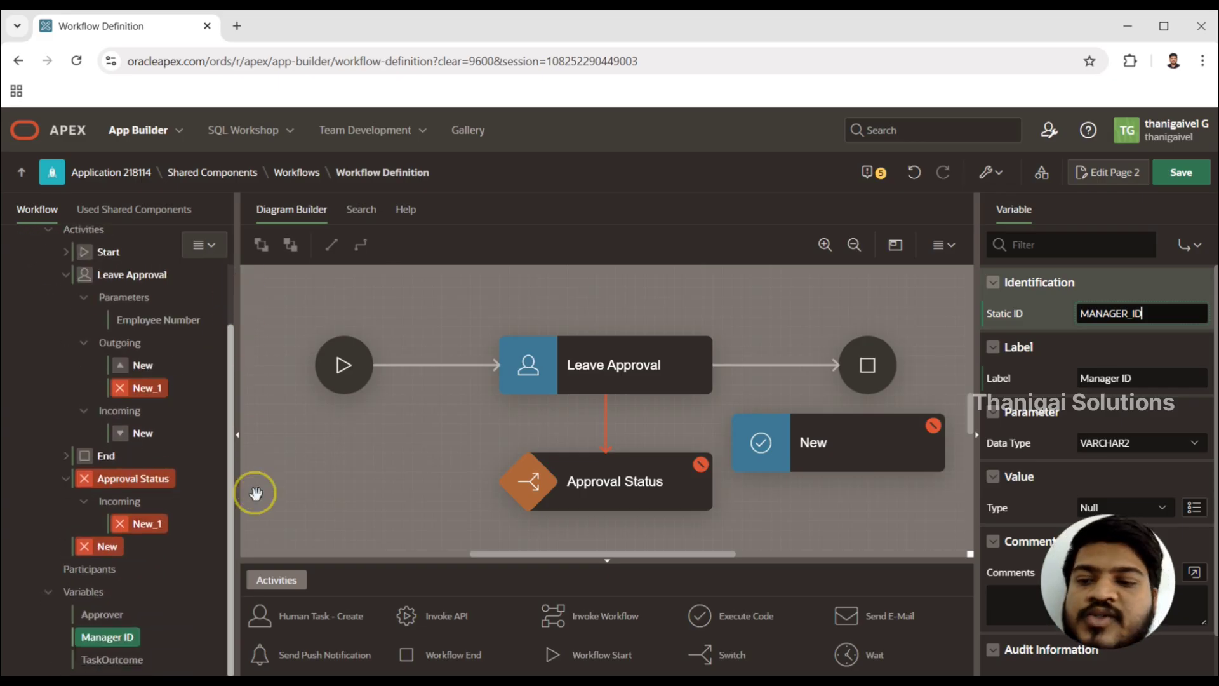
pyautogui.click(99, 592)
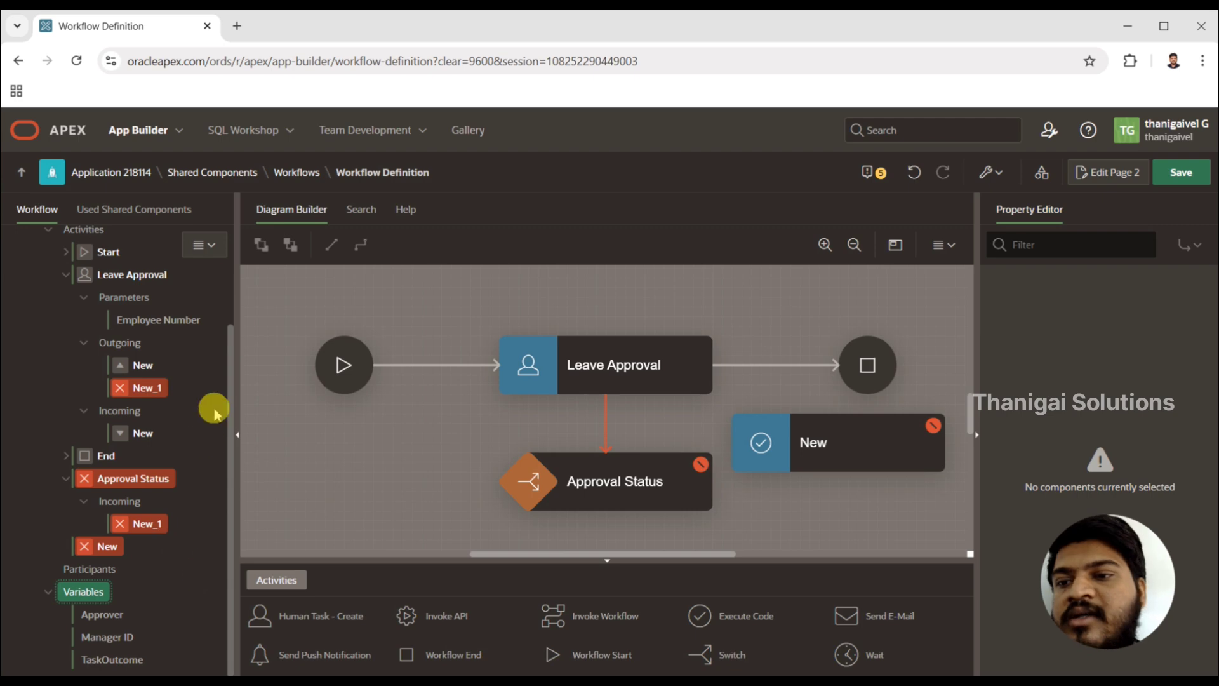
pyautogui.click(68, 277)
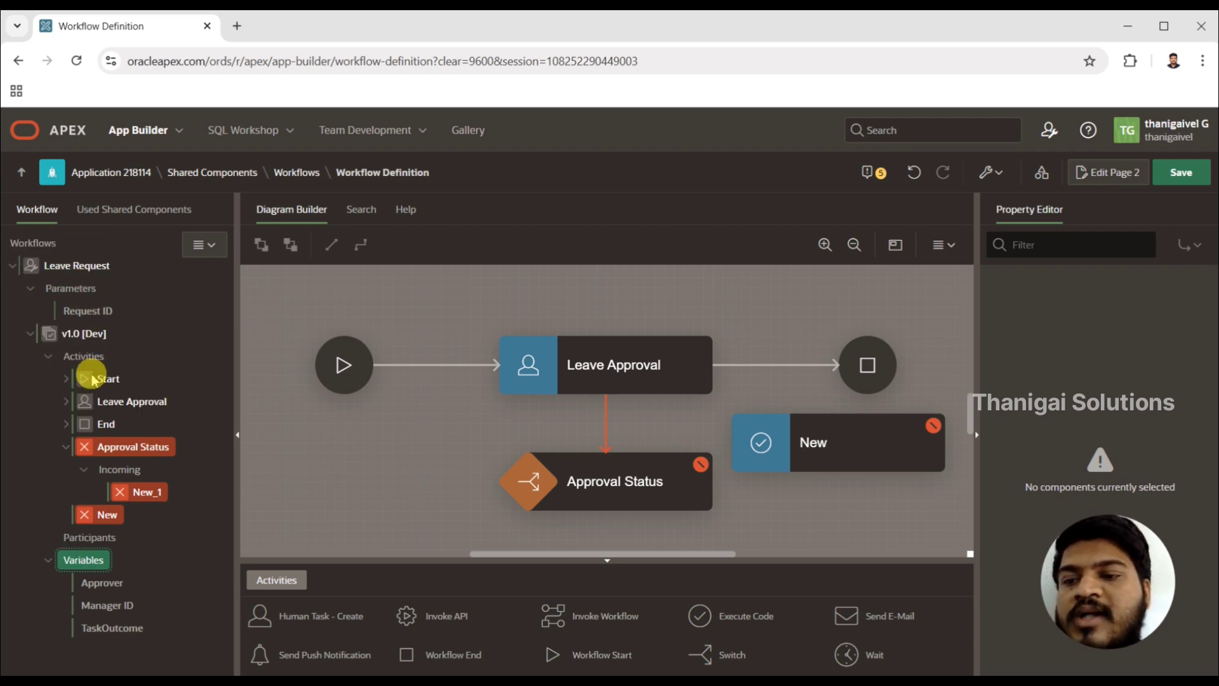
pyautogui.moveTo(336, 383)
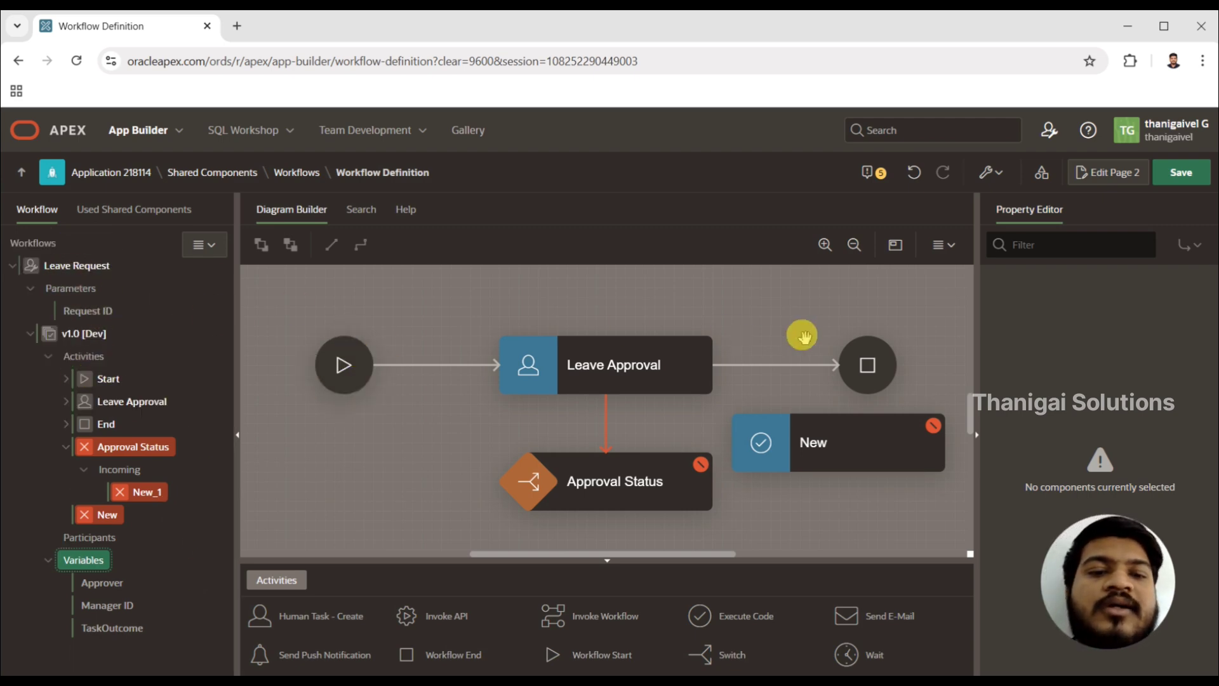
# - Move the New Execute Code activity down into line with the Approval Status switch, leaving a small gap between them
pyautogui.click(567, 351)
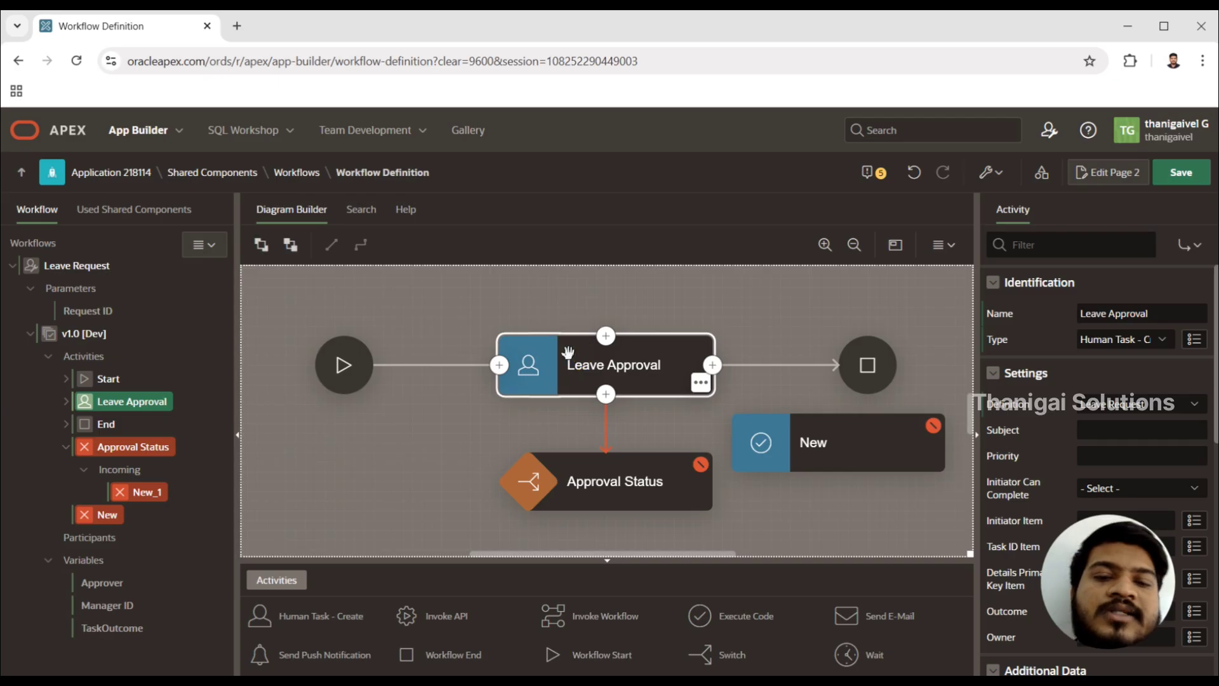
pyautogui.click(622, 485)
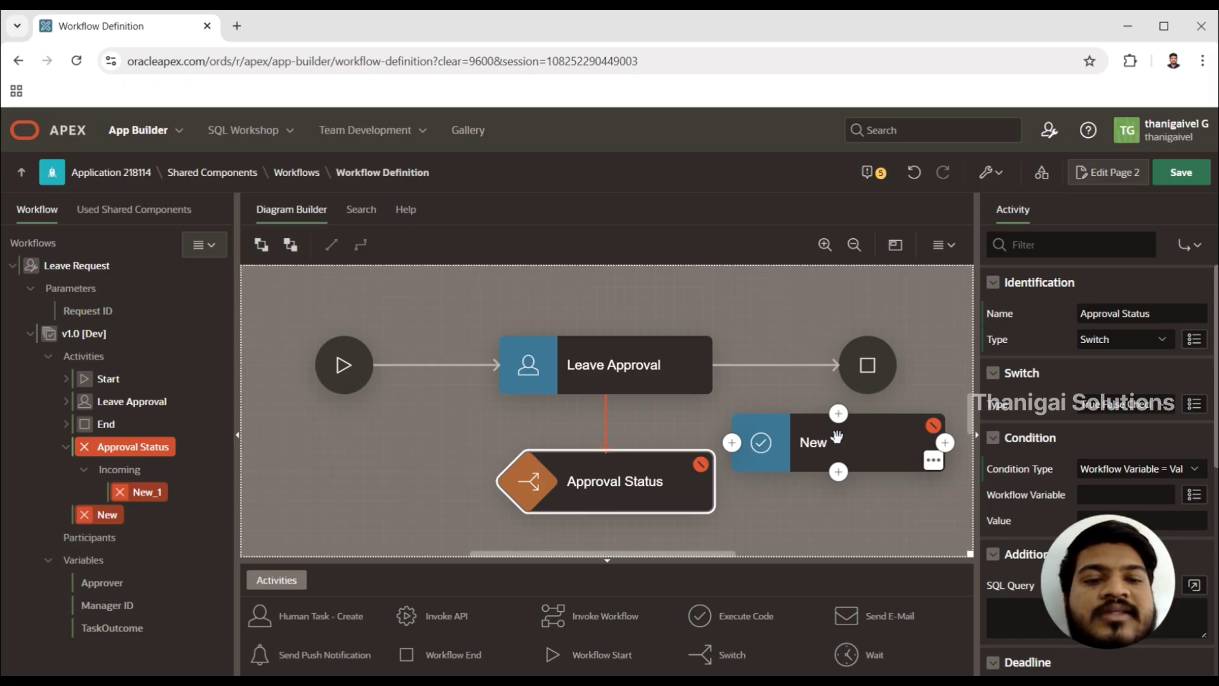
pyautogui.moveTo(837, 436); pyautogui.dragTo(838, 474)
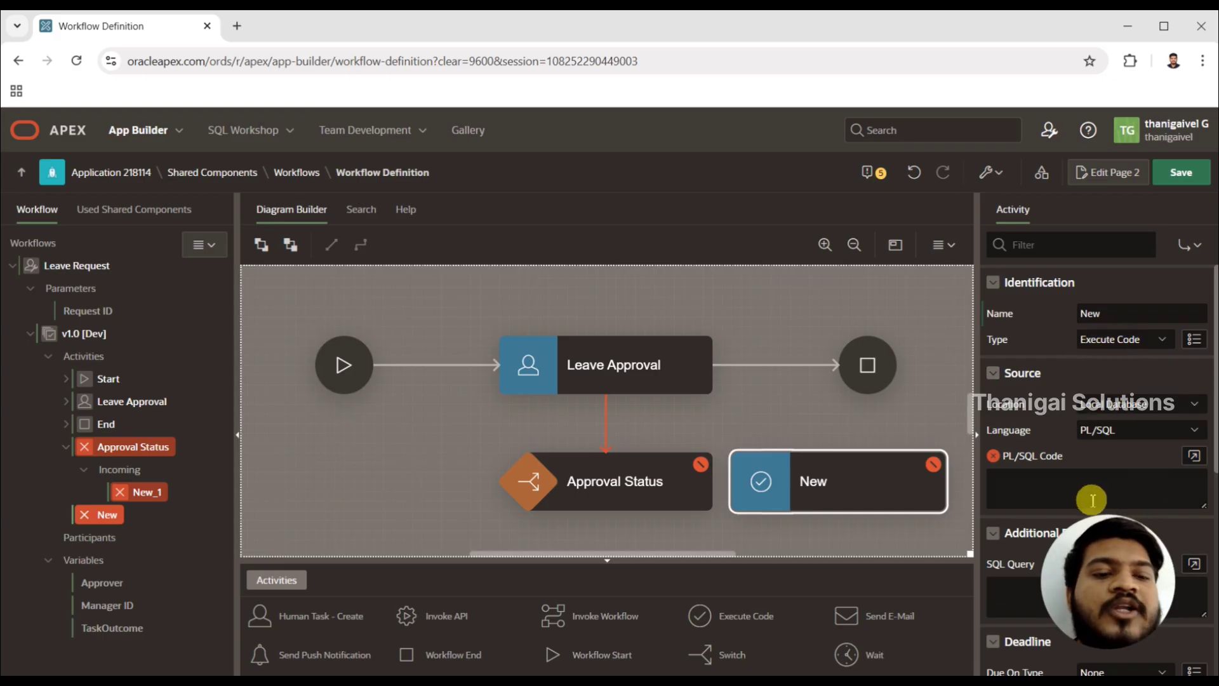
pyautogui.moveTo(594, 427)
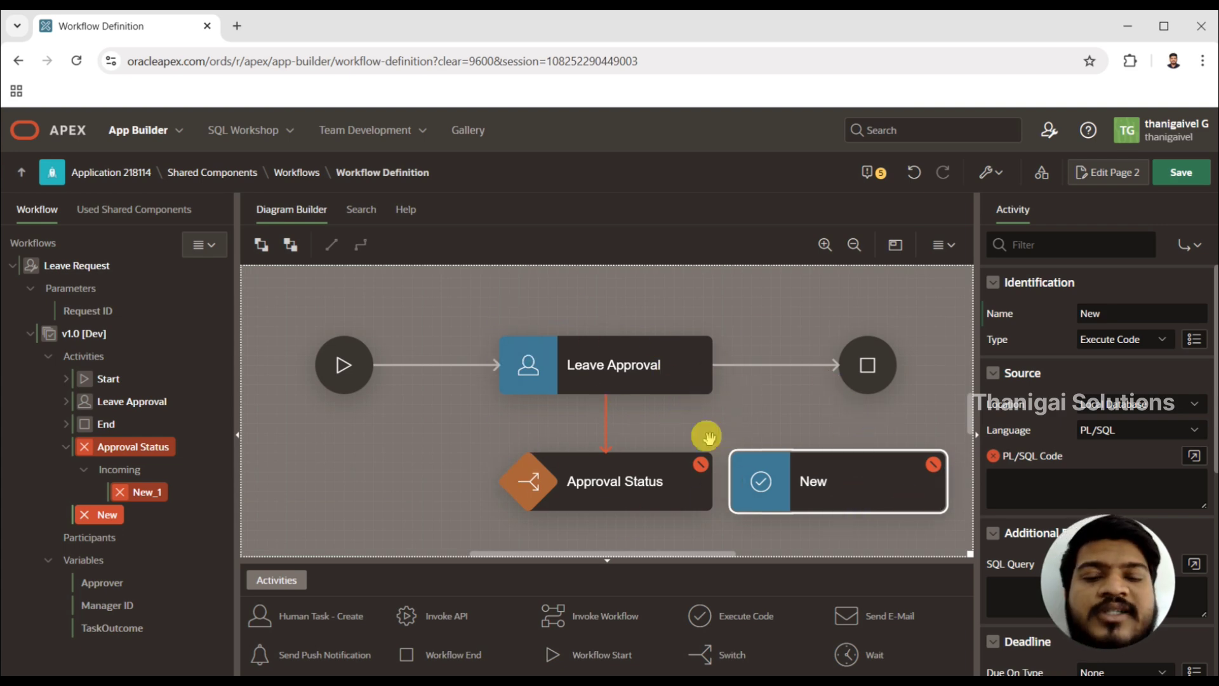
pyautogui.moveTo(762, 468)
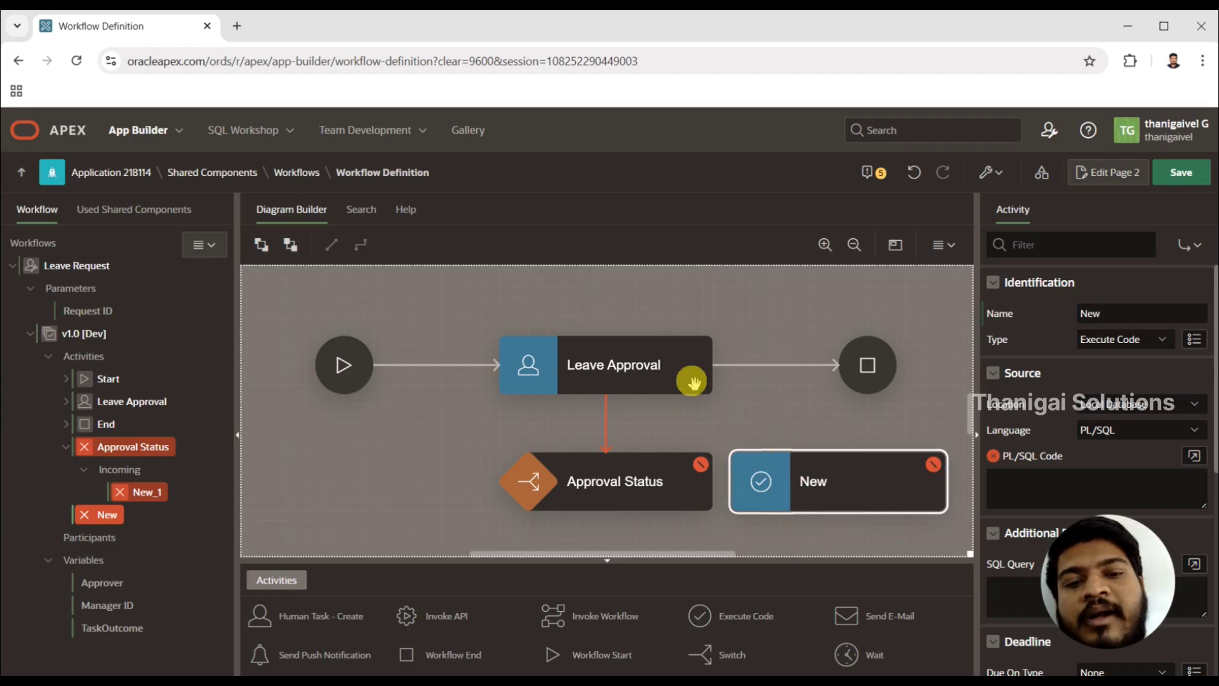
pyautogui.moveTo(781, 471)
pyautogui.mouseDown()
pyautogui.moveTo(798, 444)
pyautogui.moveTo(791, 472)
pyautogui.mouseUp()
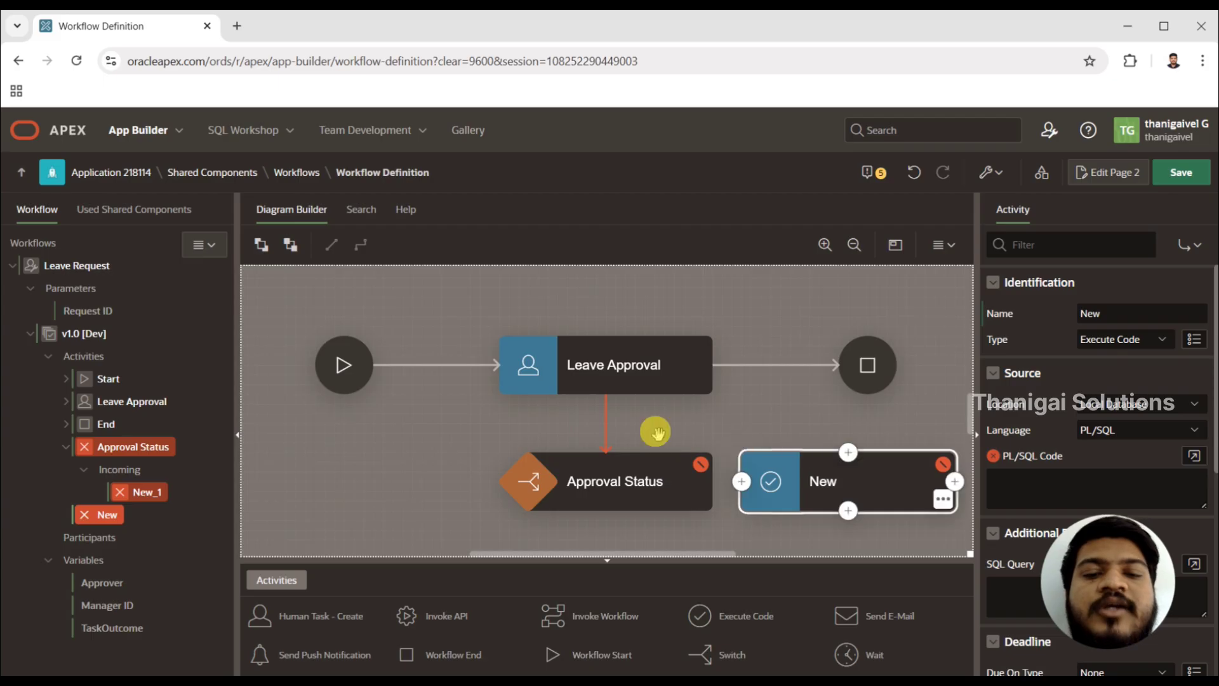
# - Inspect the properties of the connection from Leave Approval to Approval Status, the New activity and the Approval Status switch
pyautogui.click(612, 428)
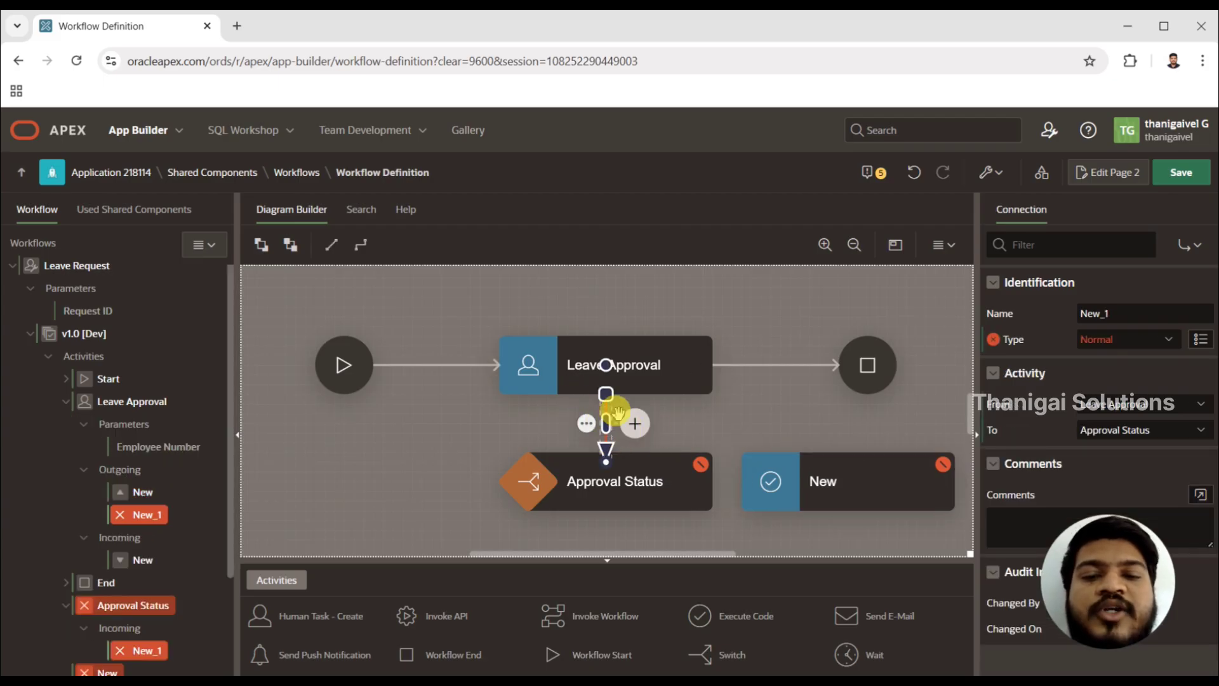
pyautogui.click(789, 468)
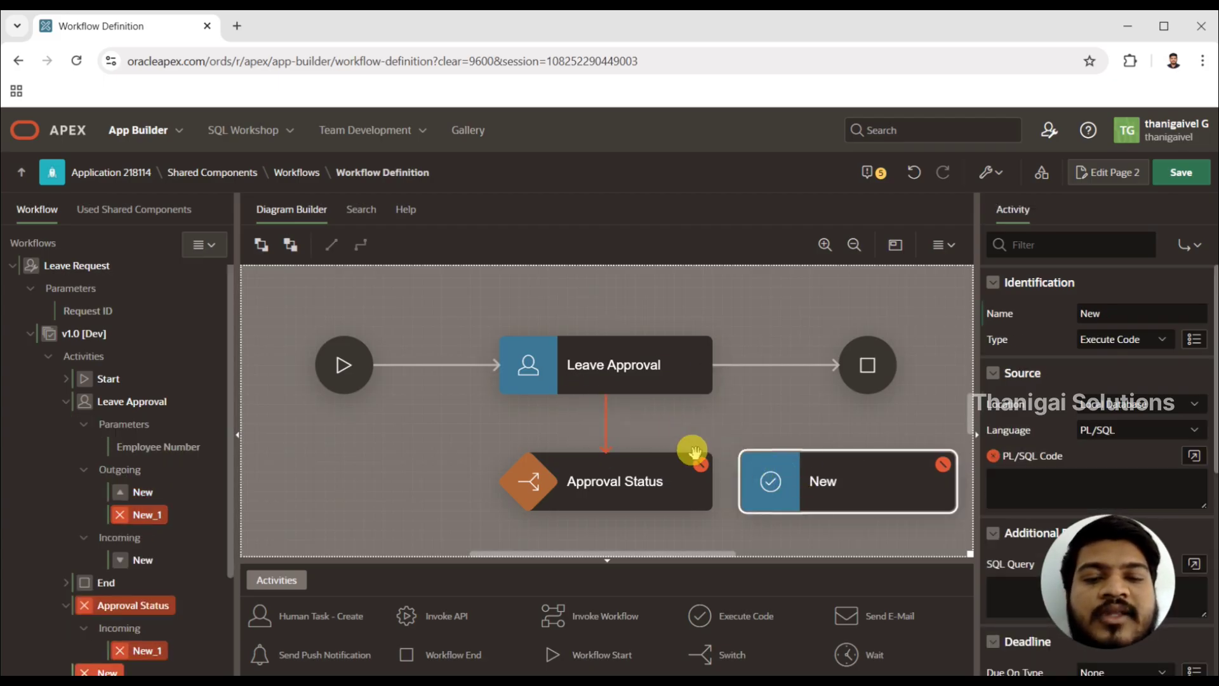
pyautogui.click(664, 493)
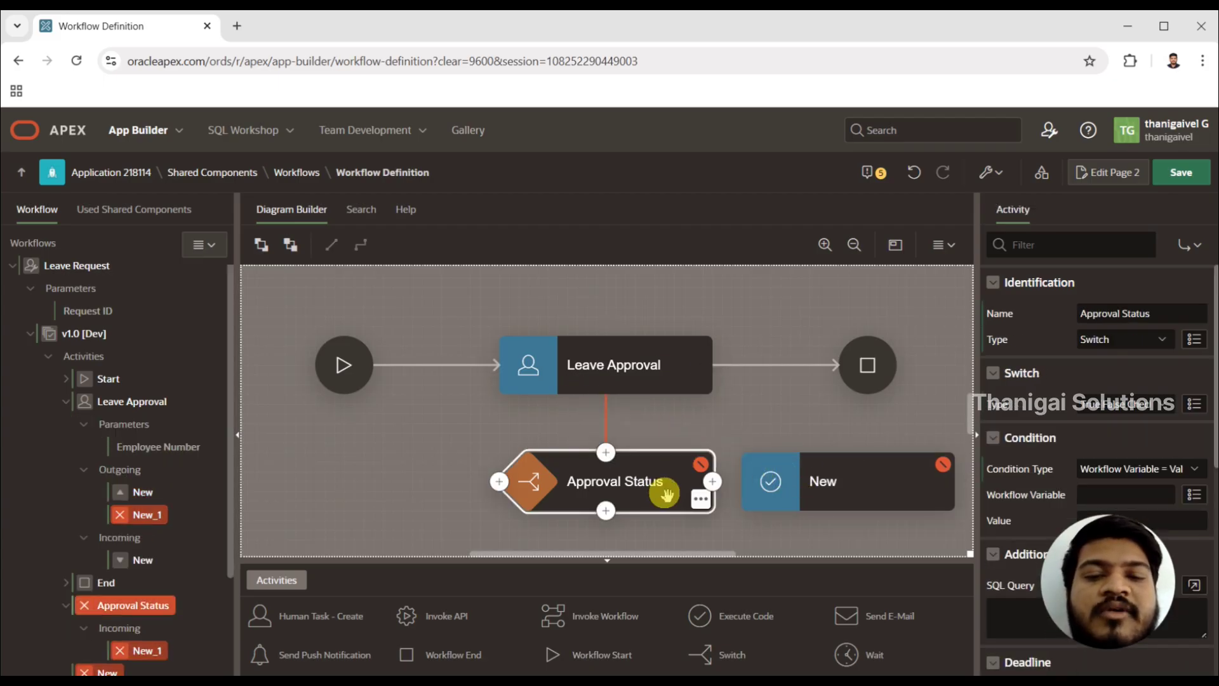
pyautogui.click(709, 508)
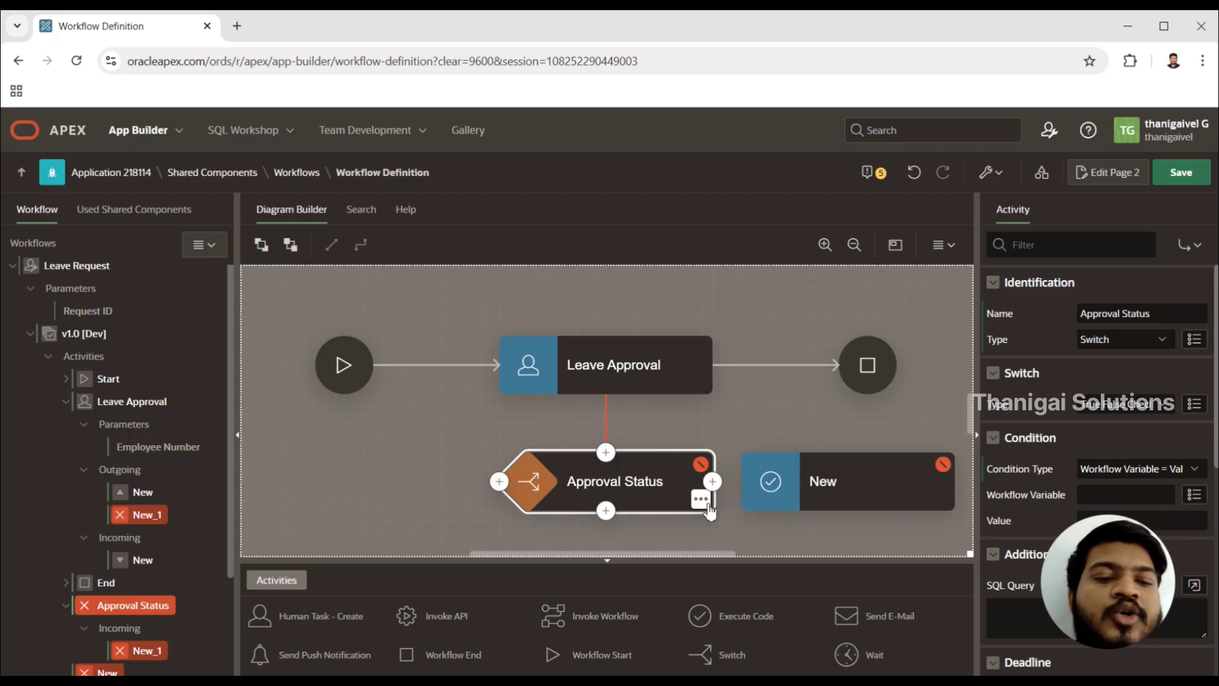